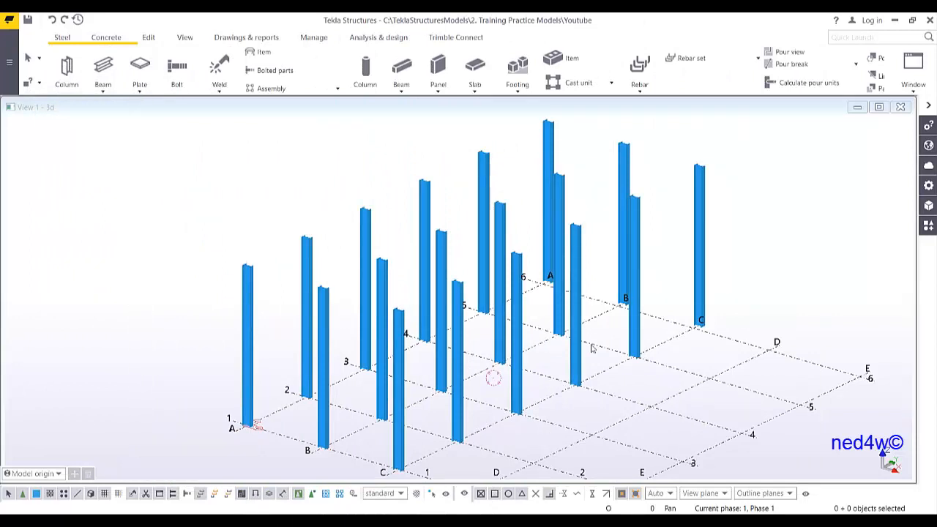
Create the default part views of the steel column at grid intersection C-1.
left_click(529, 378)
scroll(592, 333, "up", 6)
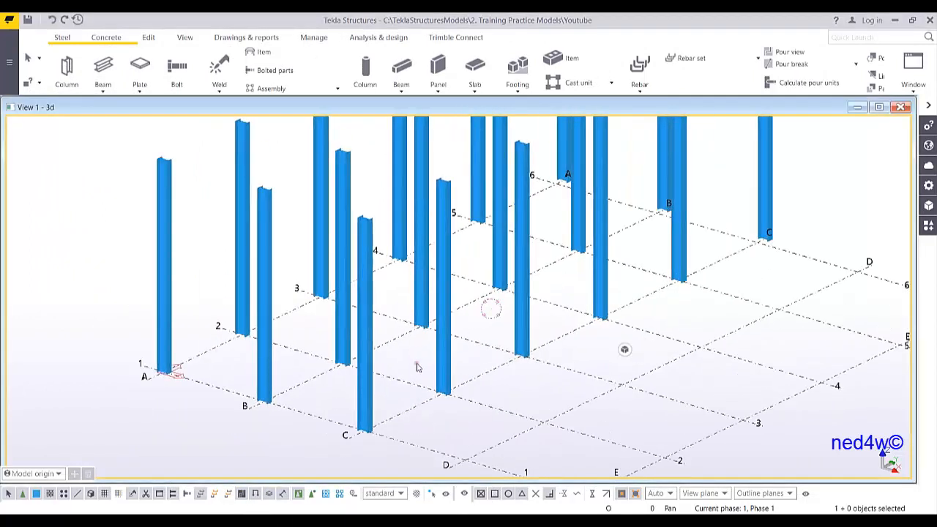
left_click(325, 319)
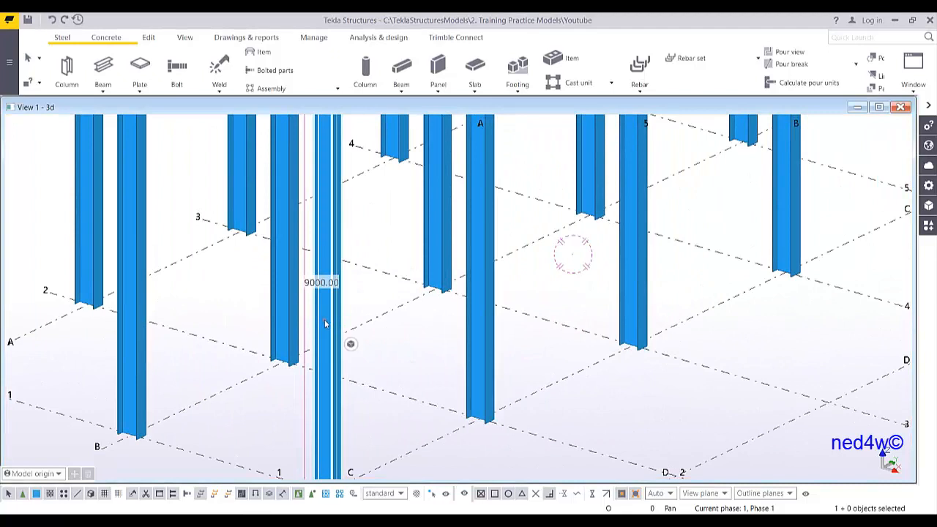
scroll(325, 319, "down", 2)
right_click(330, 327)
mouse_move(391, 235)
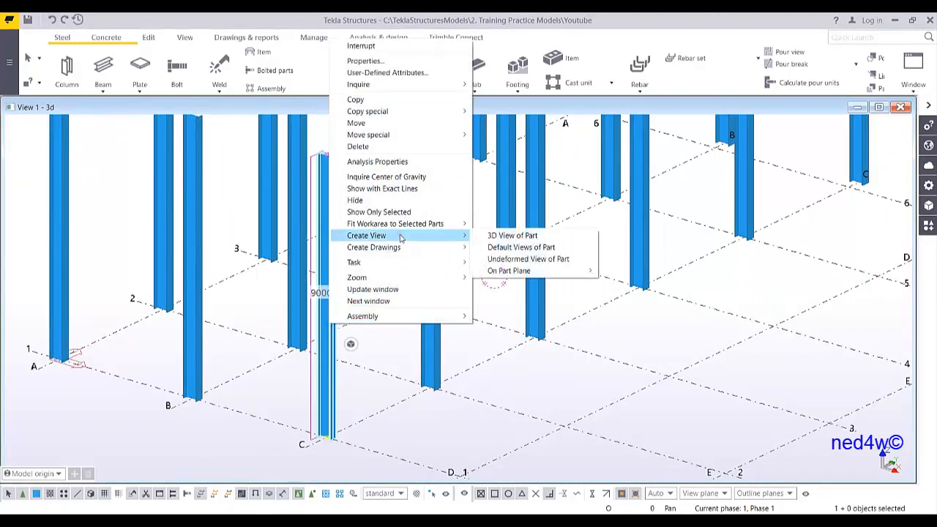
left_click(510, 249)
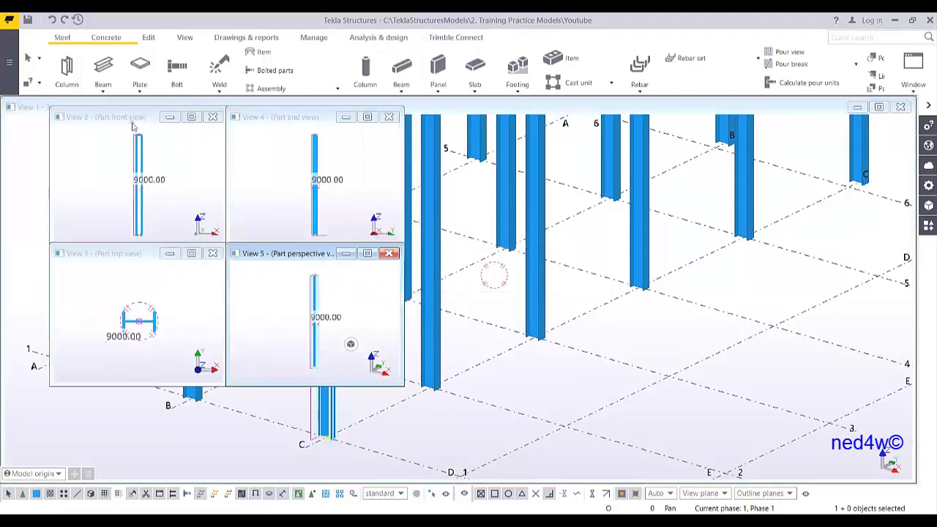
Enlarge the part front view window and frame the lower end of the column in it.
left_click(132, 118)
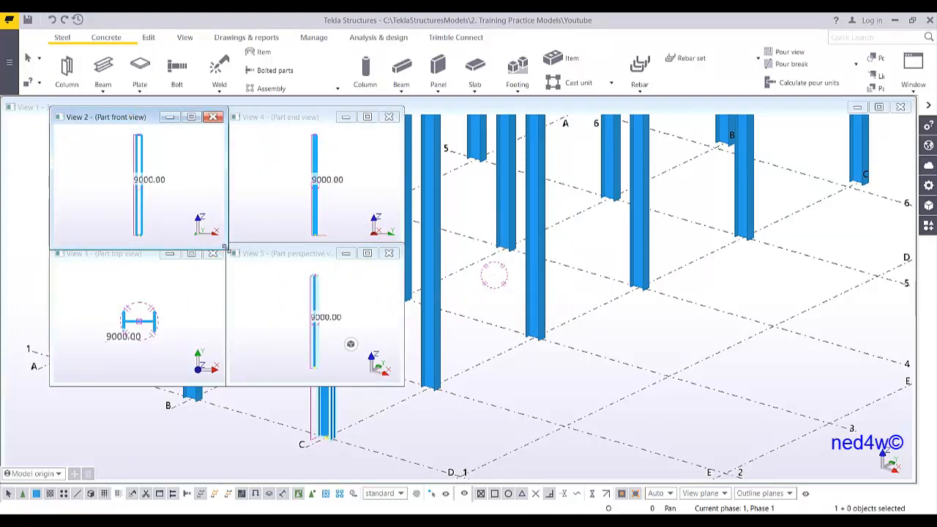
left_click_drag(227, 247, 900, 453)
scroll(429, 444, "up", 5)
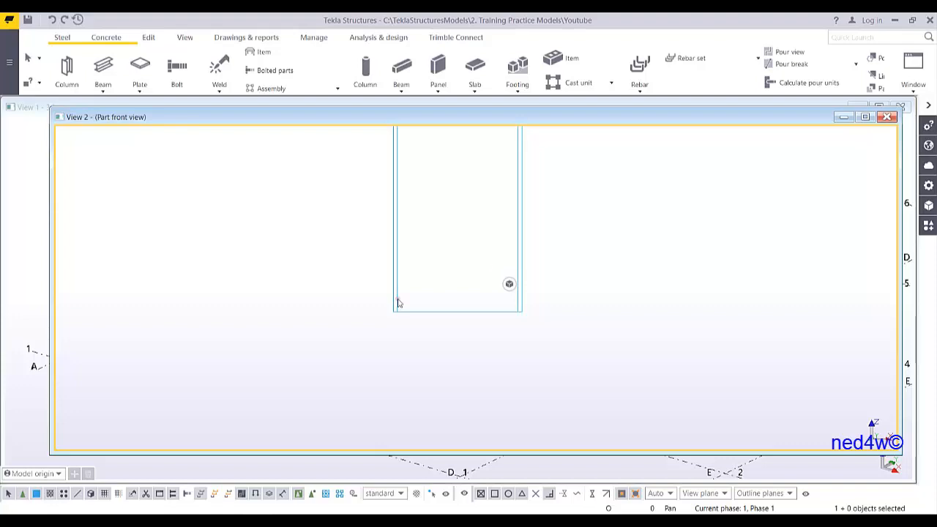
Start a steel beam and set its name to BASE PLATE in the beam properties.
left_click(103, 87)
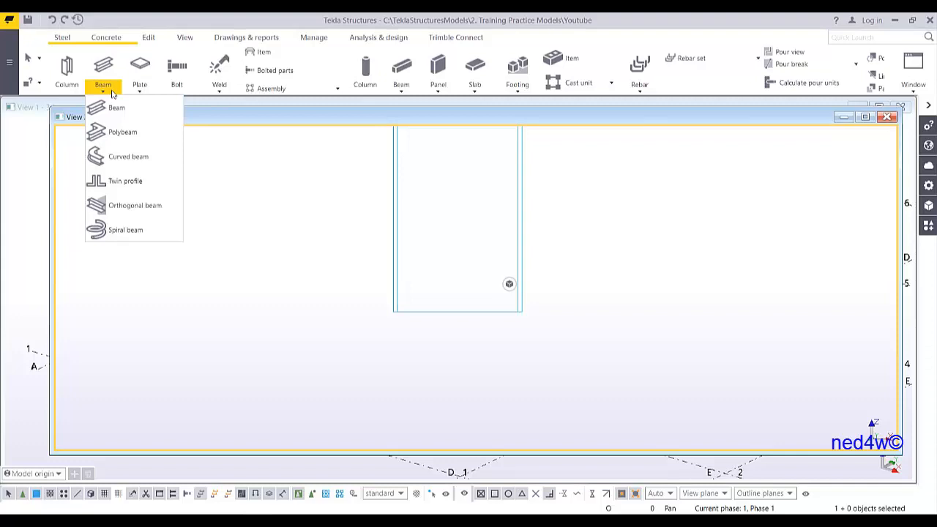
left_click(145, 67)
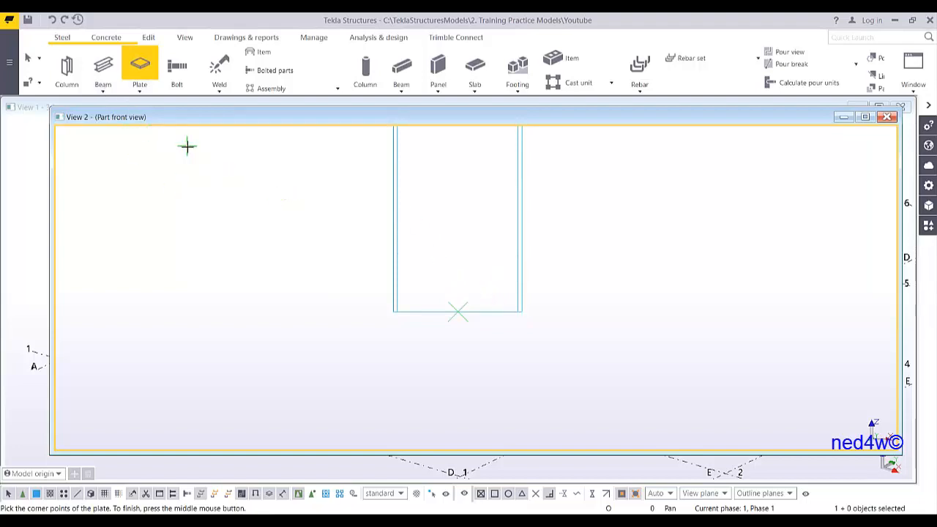
left_click(103, 86)
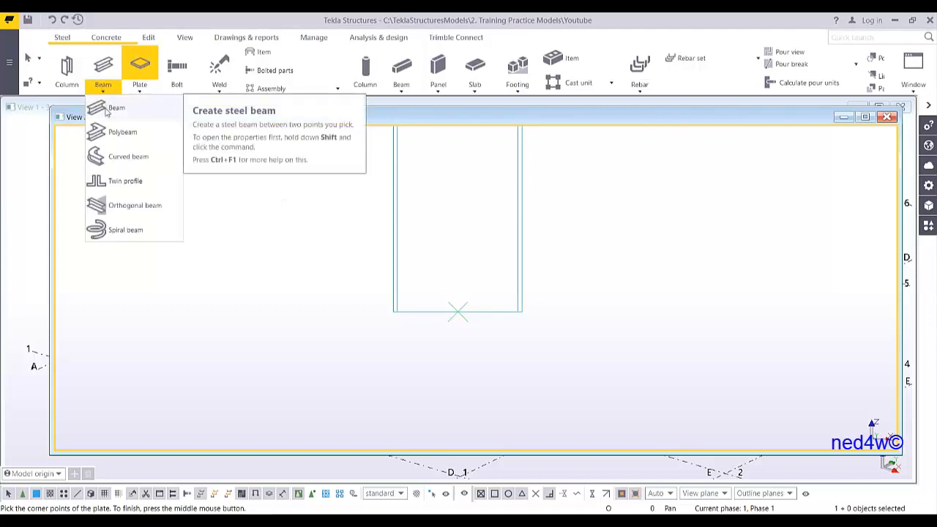
left_click(107, 109)
double_click(803, 158)
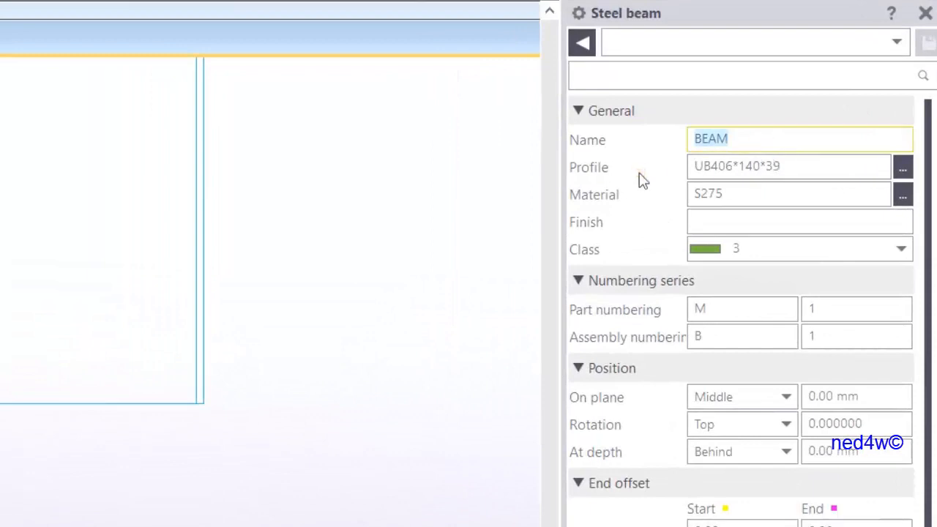
type("BASE P")
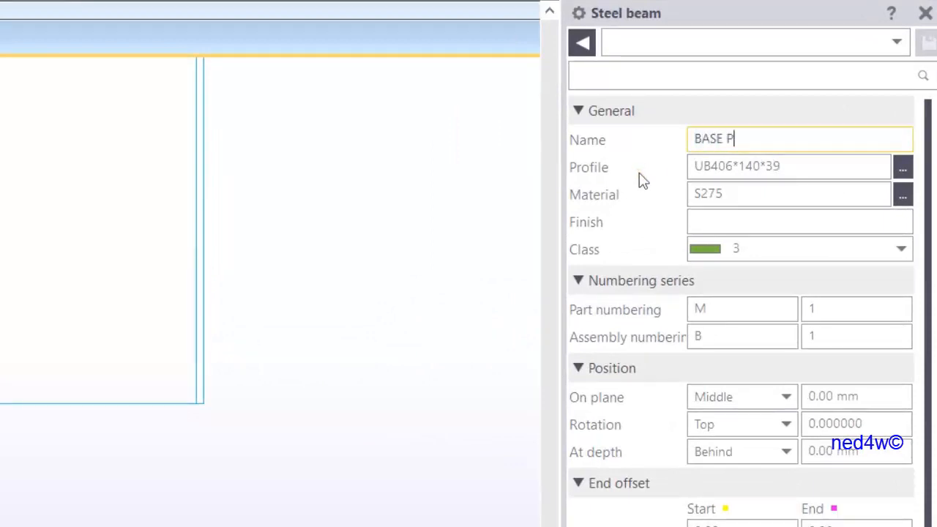
type("LATE")
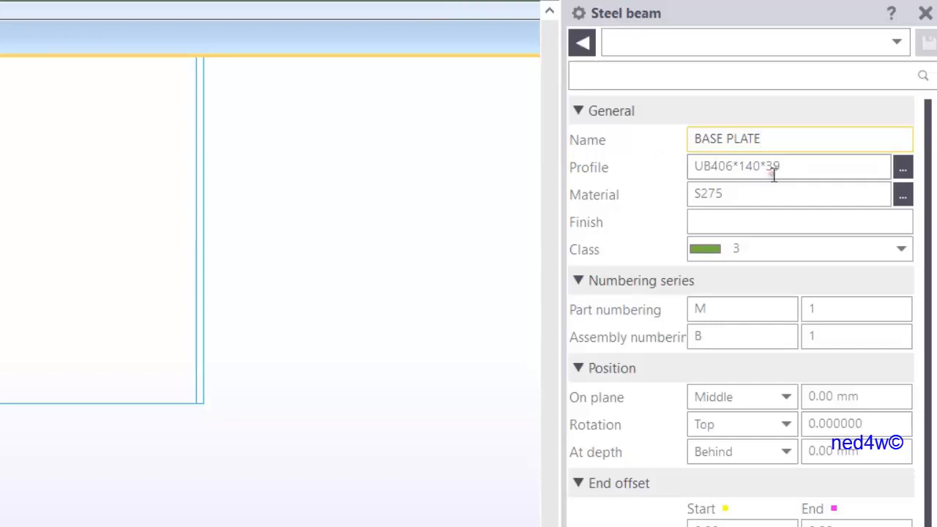
Set the beam's profile to PL30*500 and its class to 2.
key("Tab")
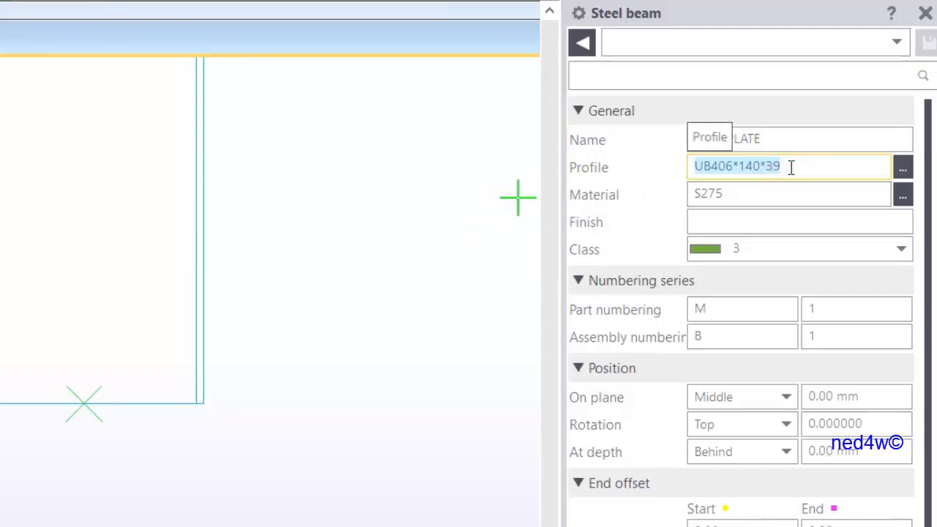
type("P")
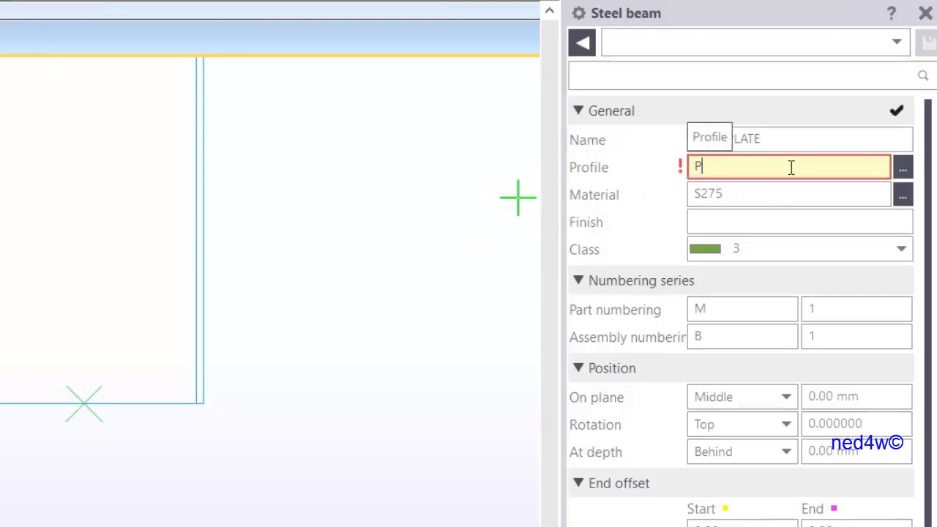
type("LP30*500")
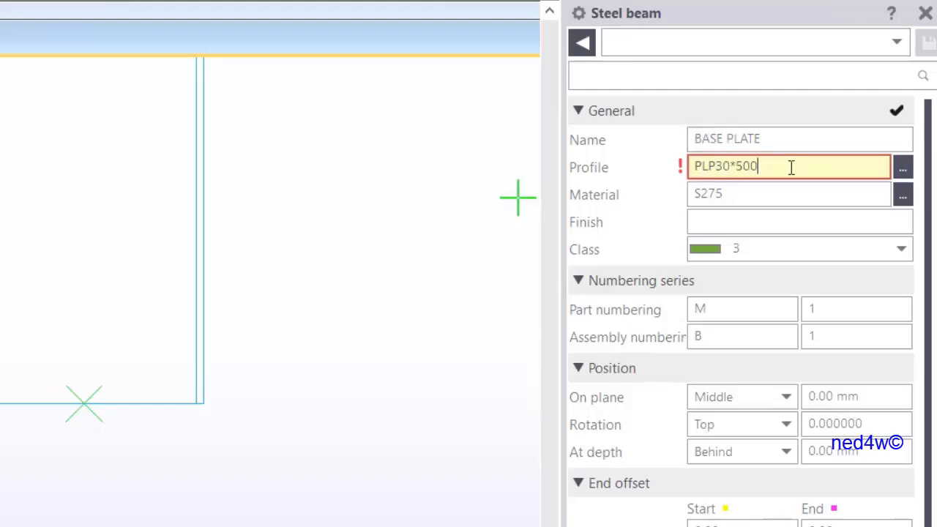
left_click(715, 168)
key("BackSpace")
left_click(739, 195)
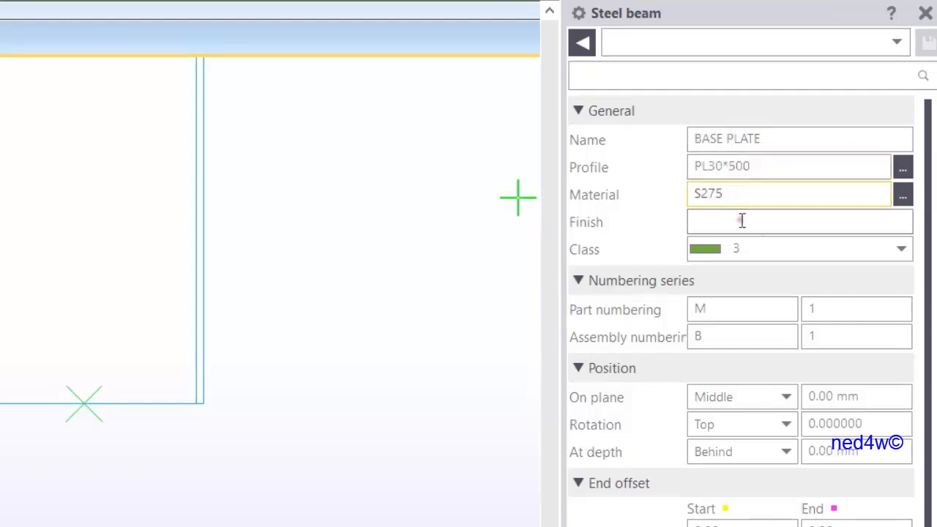
left_click(748, 248)
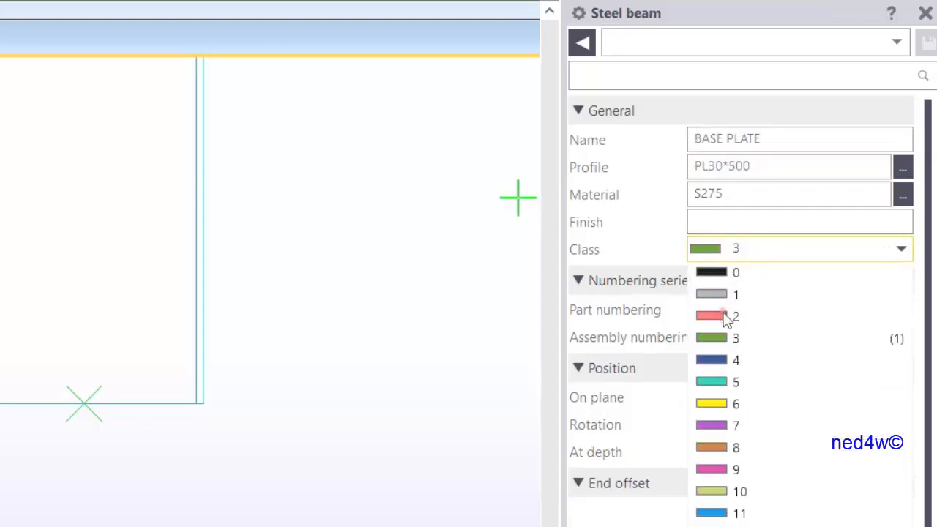
left_click(718, 316)
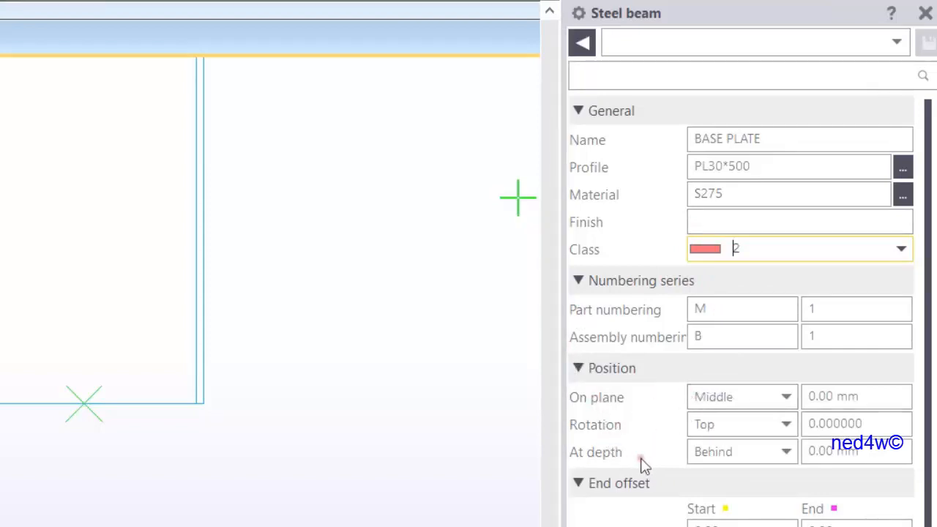
Place the base plate 682 mm long along the column's bottom edge, extending 100 mm beyond each flange, and end the command.
scroll(3, 423, "up", 1)
scroll(1, 420, "up", 4)
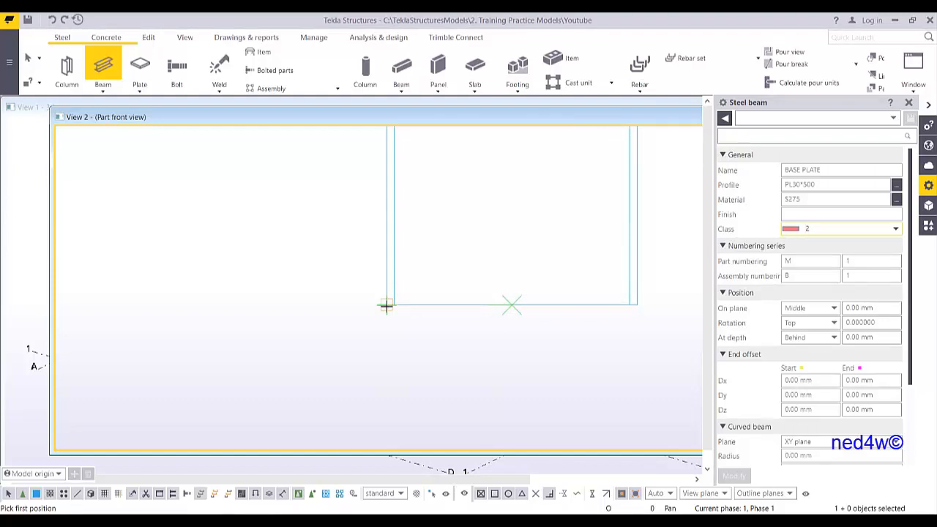
left_click(334, 306)
middle_click_drag(606, 298, 447, 313)
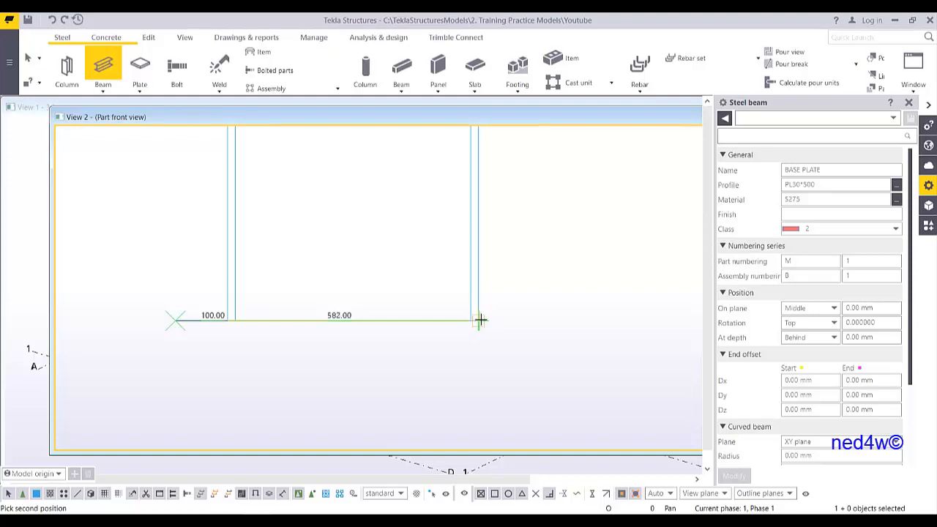
left_click(480, 320)
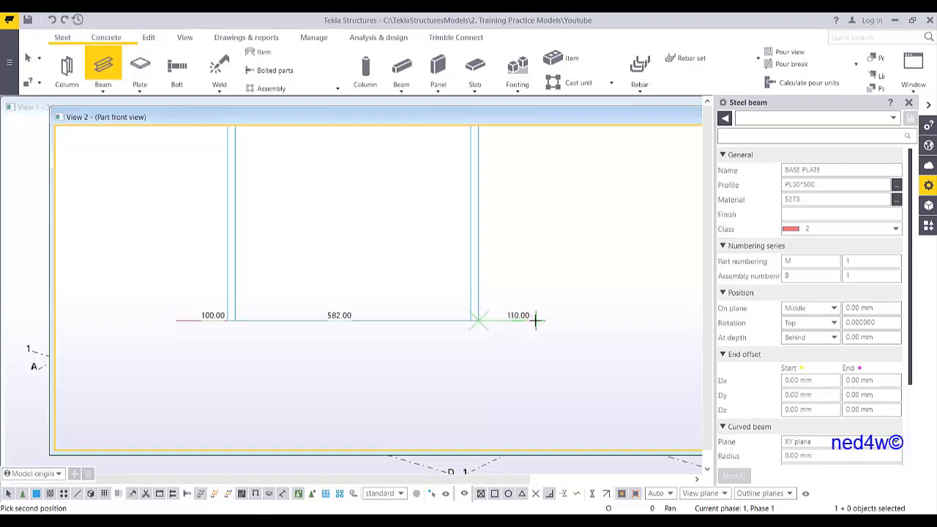
left_click(531, 320)
scroll(544, 280, "down", 3)
right_click(552, 260)
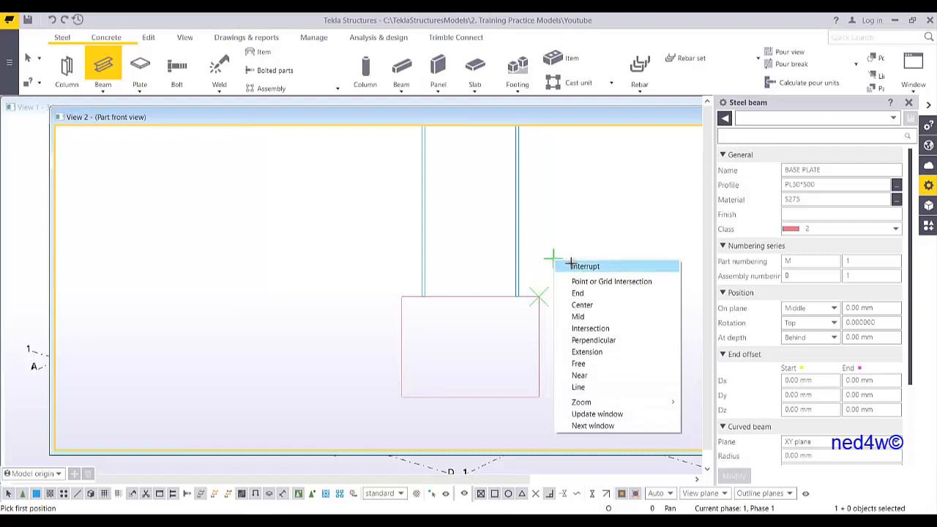
left_click(565, 265)
Select the base plate and rotate it to 360 degrees so it lies flat across the column's lower end.
scroll(523, 306, "up", 2)
scroll(522, 311, "up", 1)
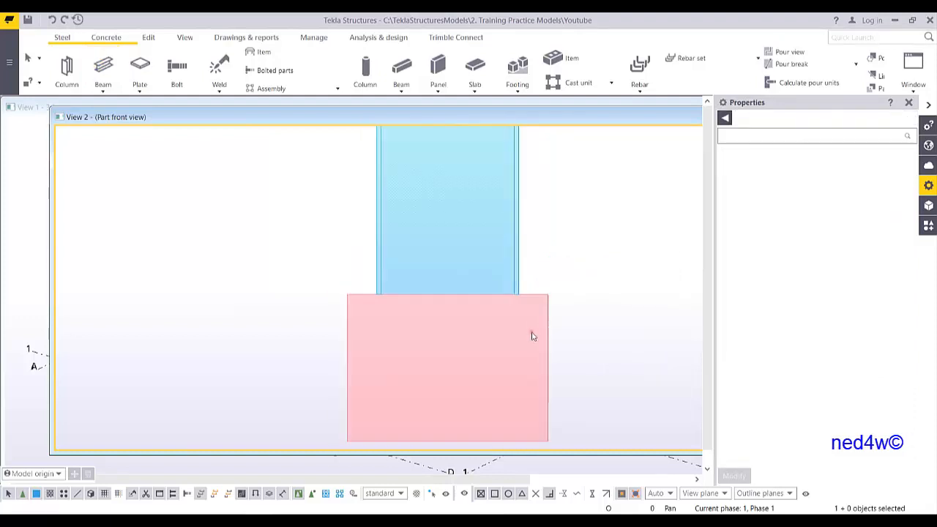
scroll(532, 333, "down", 1)
middle_click_drag(532, 330, 450, 307)
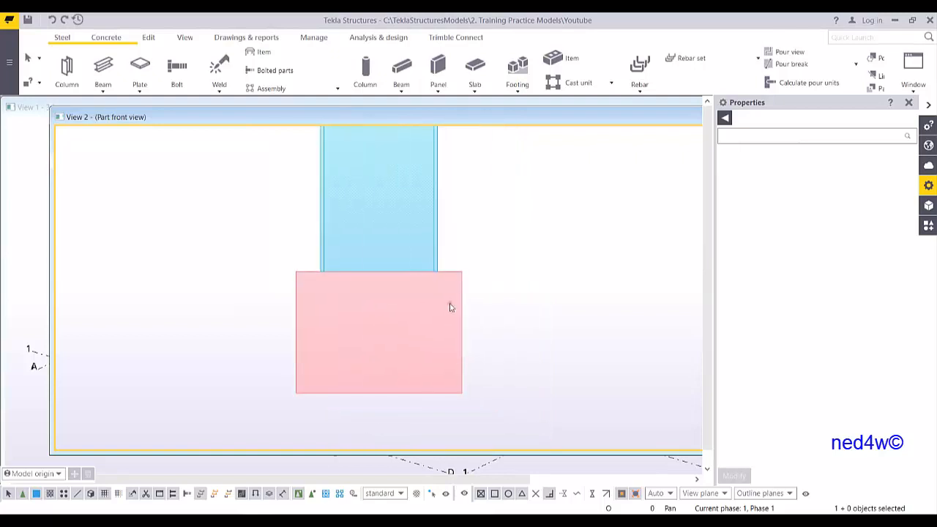
left_click(461, 293)
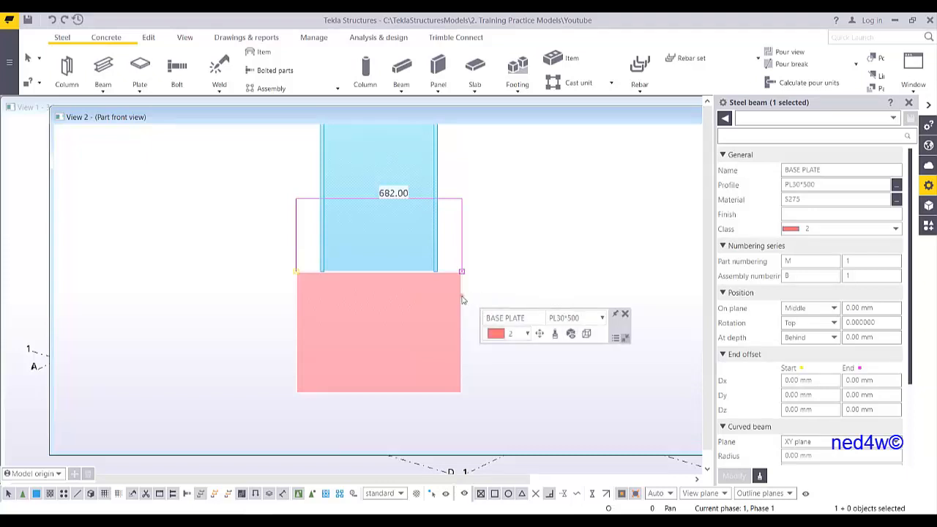
mouse_move(485, 314)
mouse_move(539, 336)
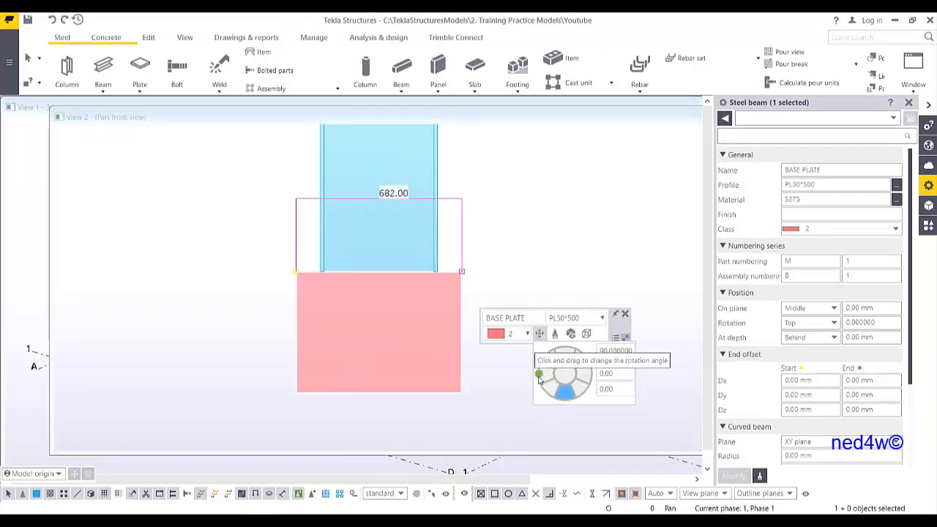
left_click_drag(539, 376, 565, 349)
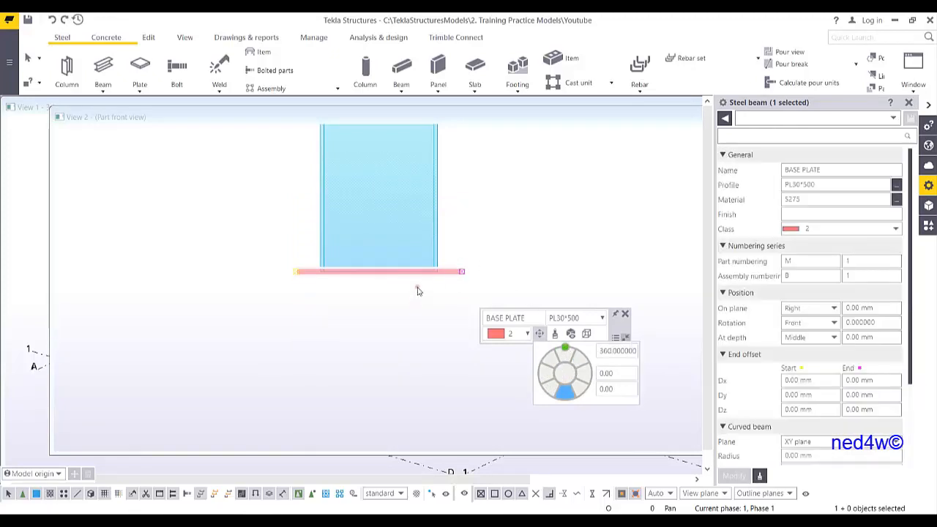
Set the base plate's At depth position to Front and apply the modification.
scroll(442, 278, "up", 5)
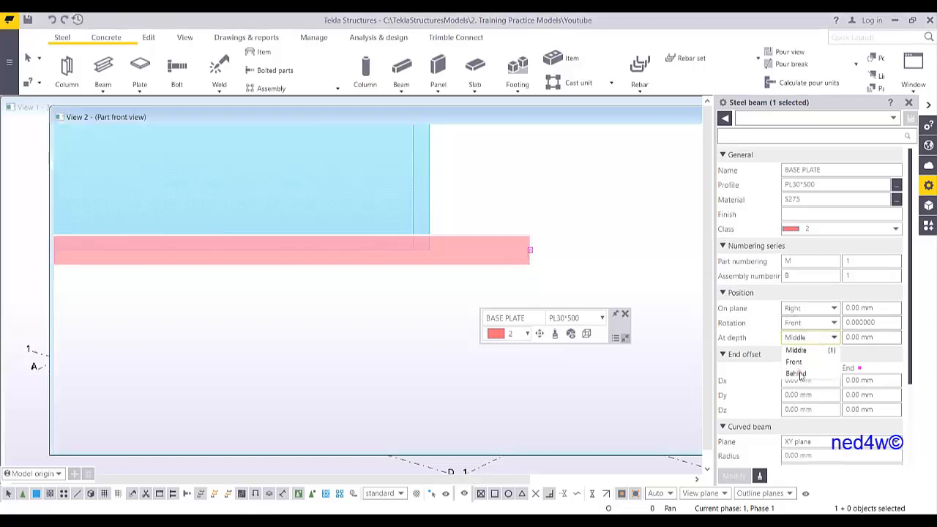
left_click(798, 362)
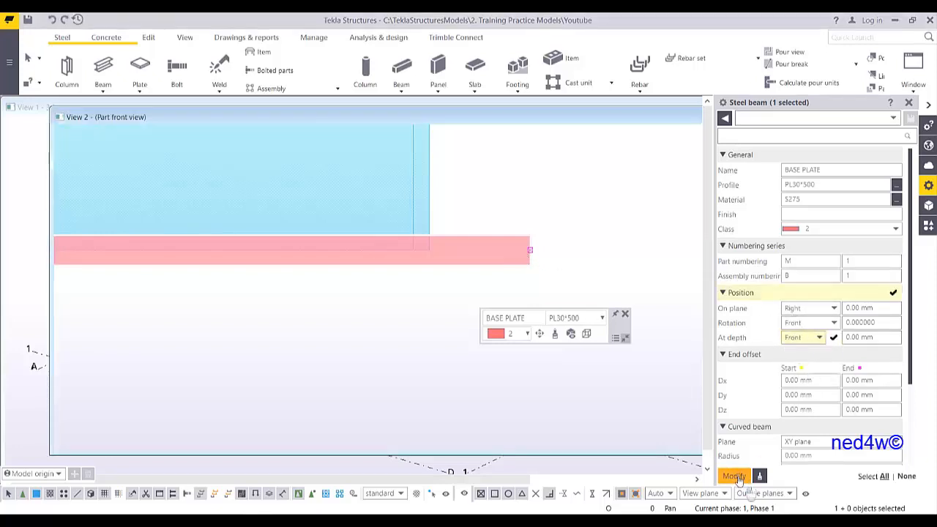
left_click(734, 476)
Switch the part view to 3D and set the base plate's On plane position to Middle, applying the modification.
key("ctrl+p")
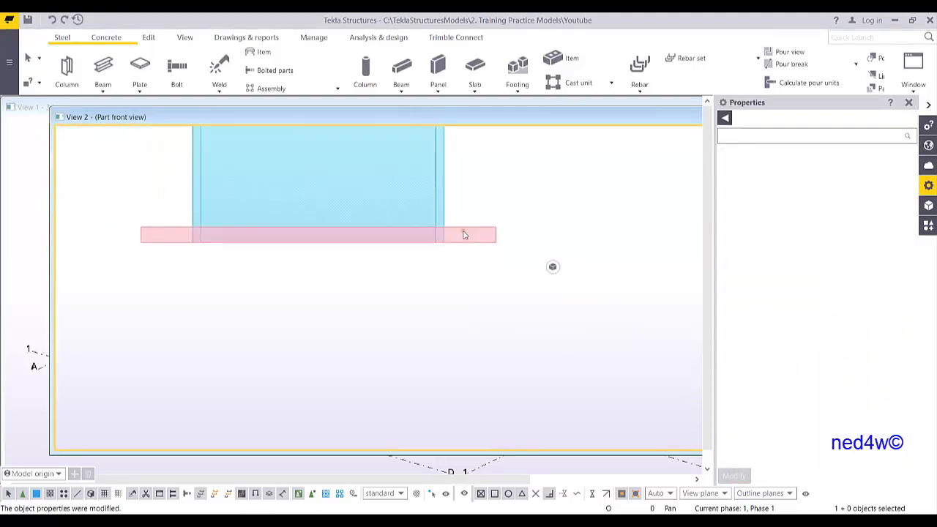
middle_click_drag(458, 229, 393, 324, "ctrl")
scroll(413, 312, "up", 3)
left_click(418, 336)
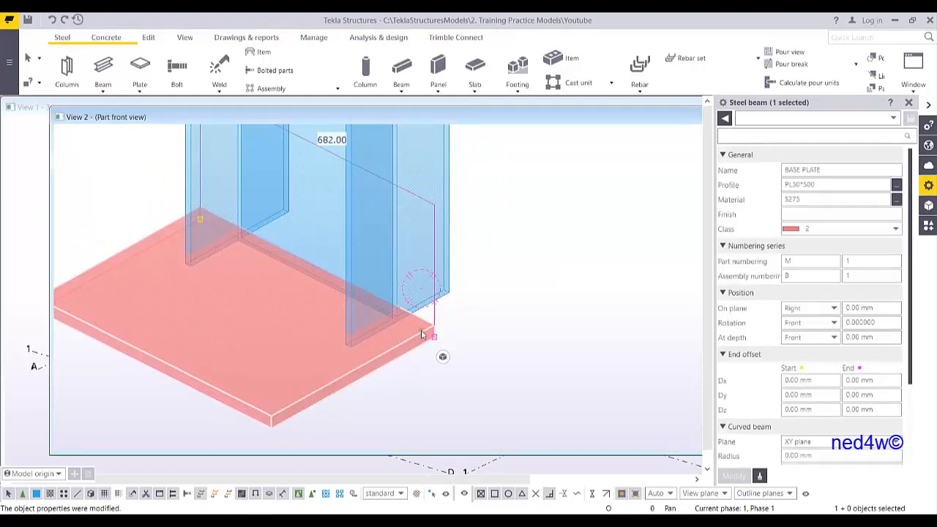
left_click(808, 308)
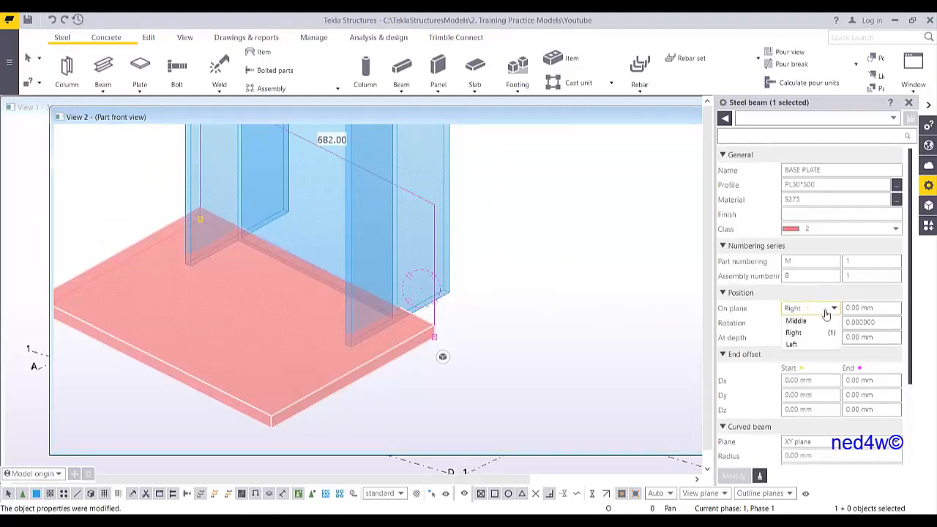
left_click(806, 321)
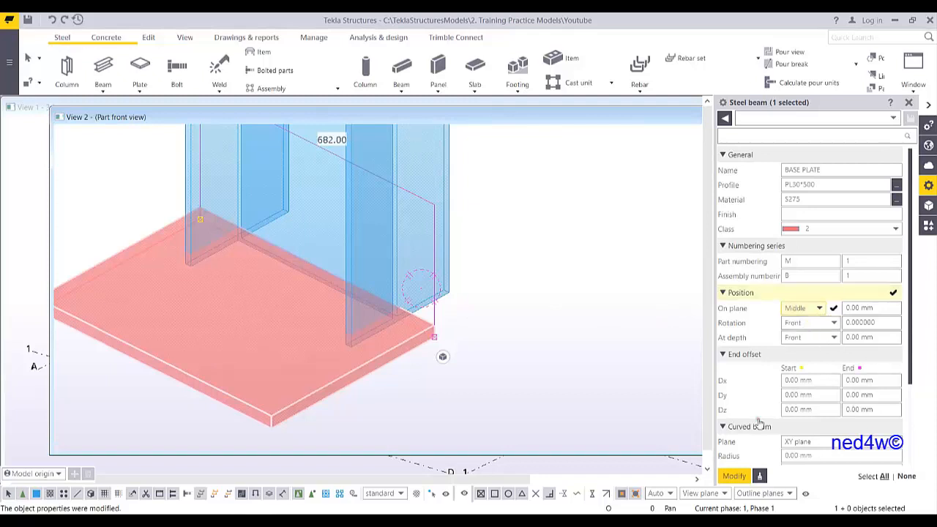
left_click(732, 477)
scroll(423, 289, "down", 5)
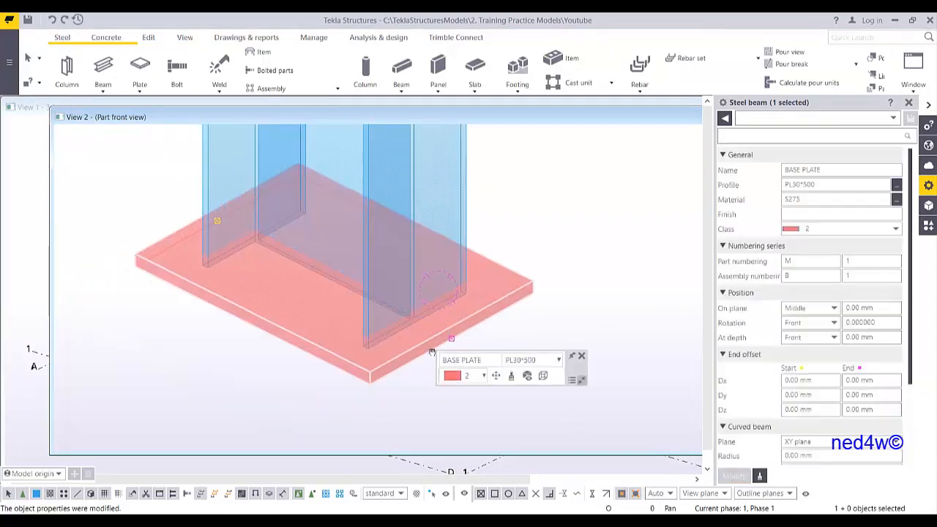
middle_click_drag(403, 310, 316, 282, "ctrl")
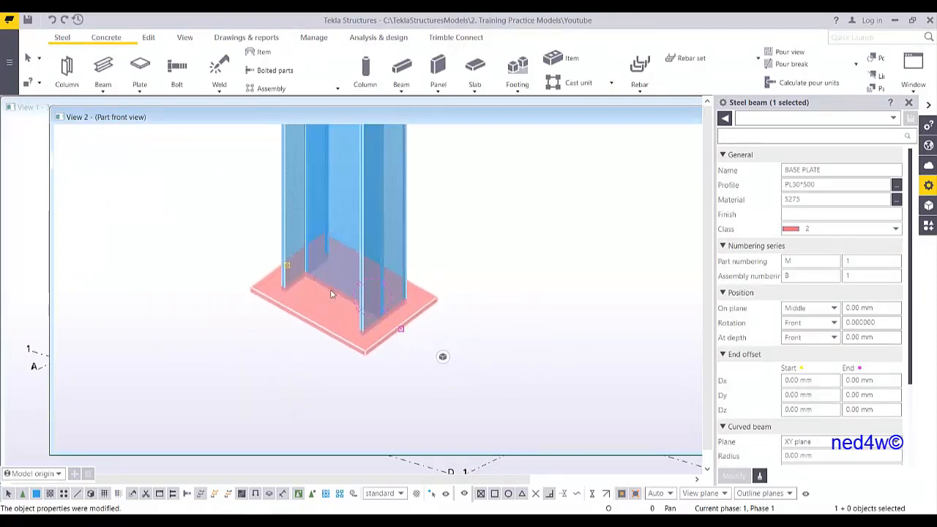
Fit the column's lower end to the base plate's top face using Fit part end, and end the command.
scroll(331, 295, "up", 3)
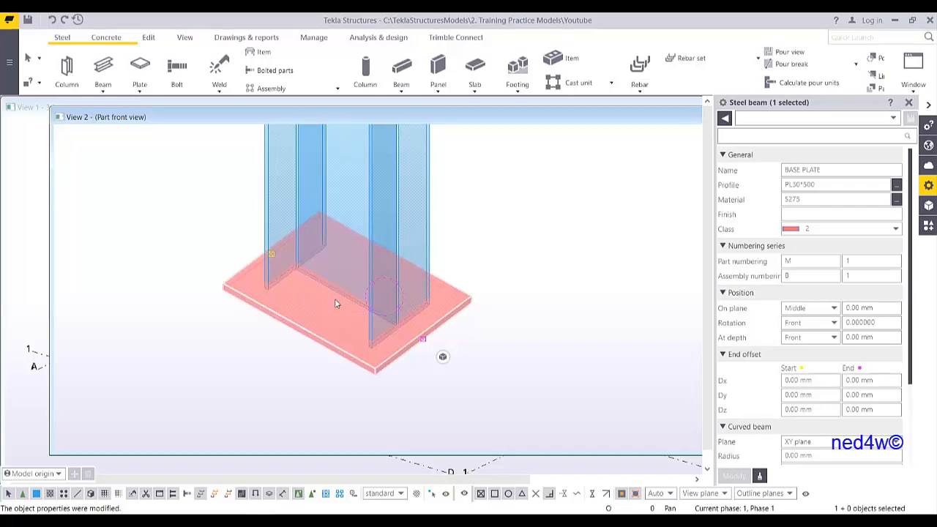
key("ctrl+p")
middle_click_drag(476, 413, 419, 295)
scroll(418, 303, "up", 4)
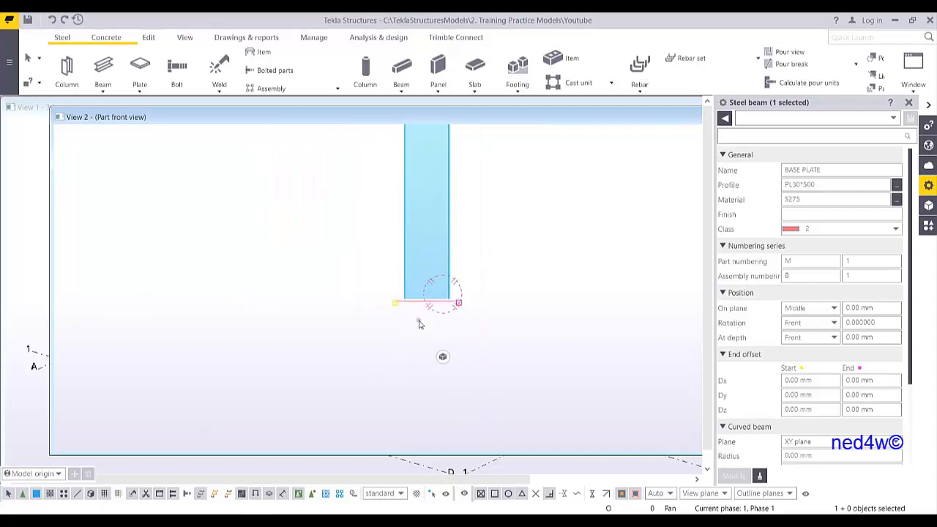
scroll(420, 322, "up", 5)
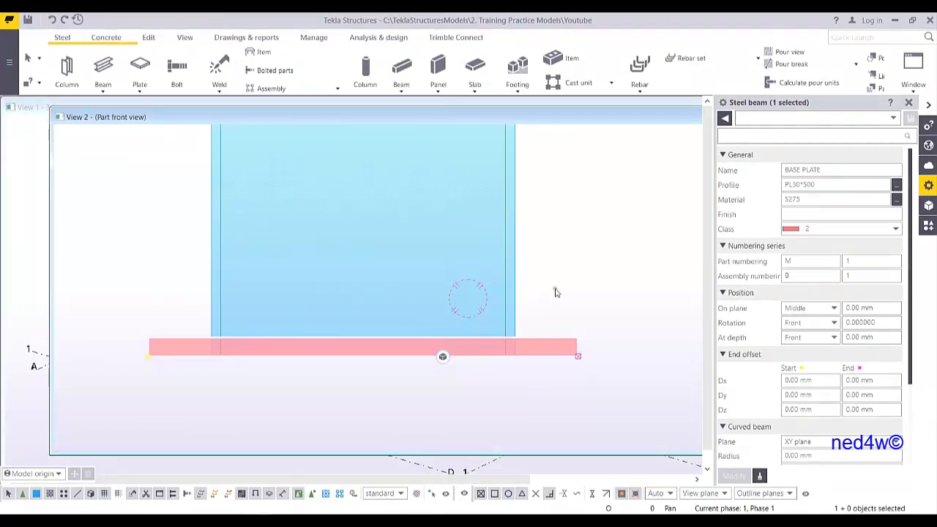
left_click(554, 295)
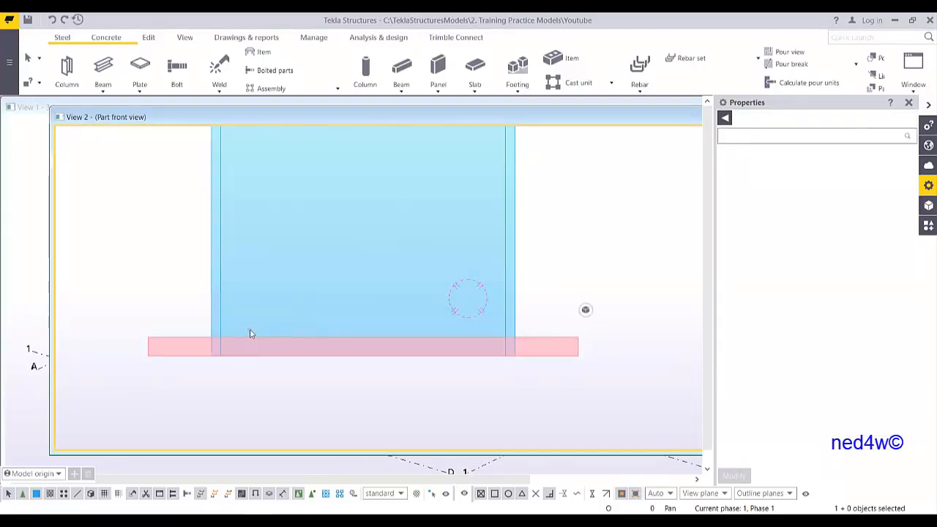
left_click(149, 40)
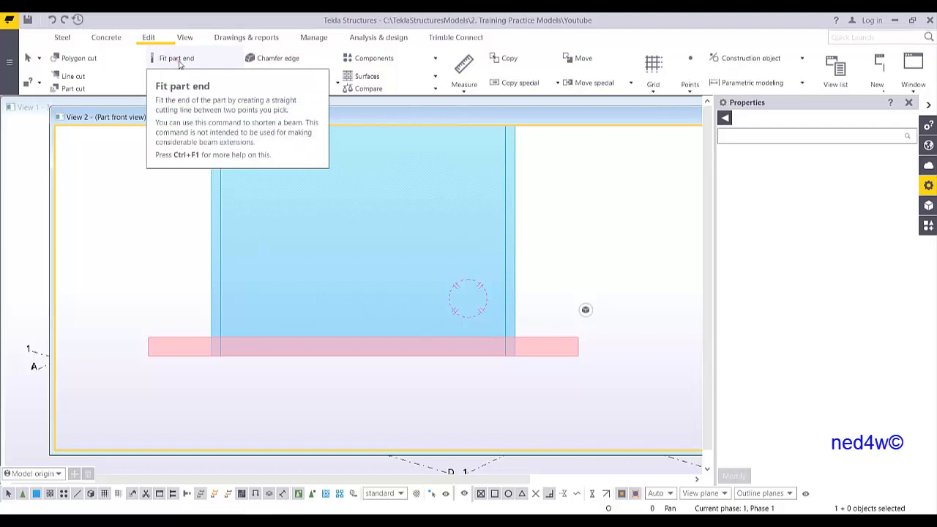
left_click(180, 65)
left_click(209, 211)
left_click(183, 337)
left_click(577, 336)
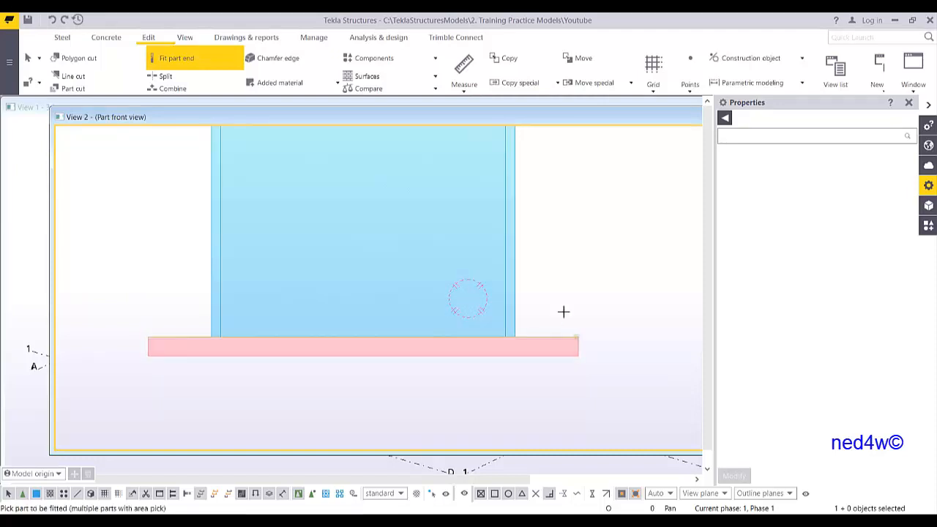
right_click(554, 270)
left_click(579, 278)
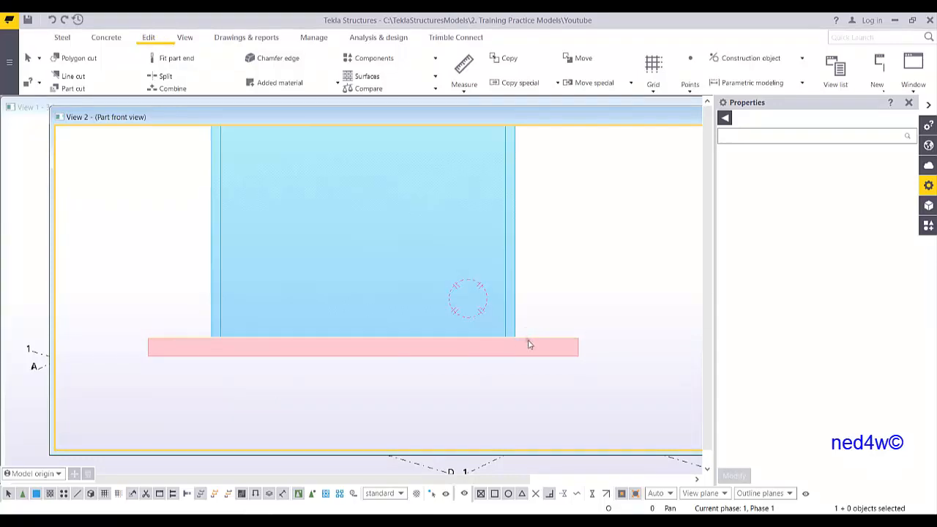
Examine the fitted column end on the base plate in 3D, and return to a close front view of the plate's outer end.
scroll(504, 325, "down", 4)
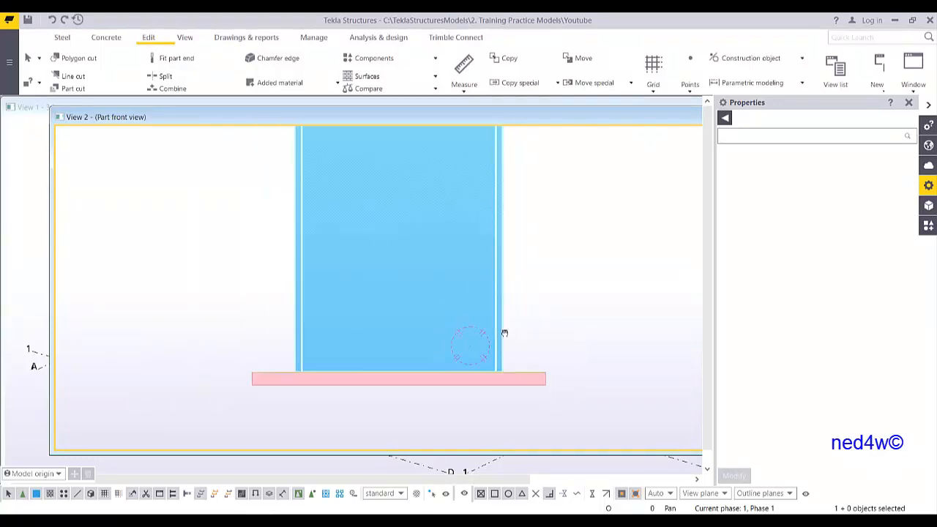
scroll(504, 337, "up", 2)
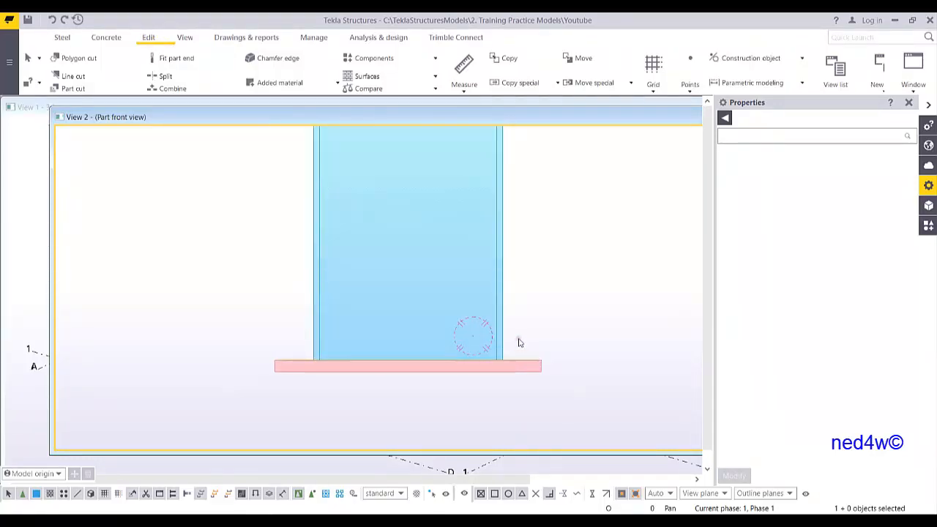
key("ctrl+p")
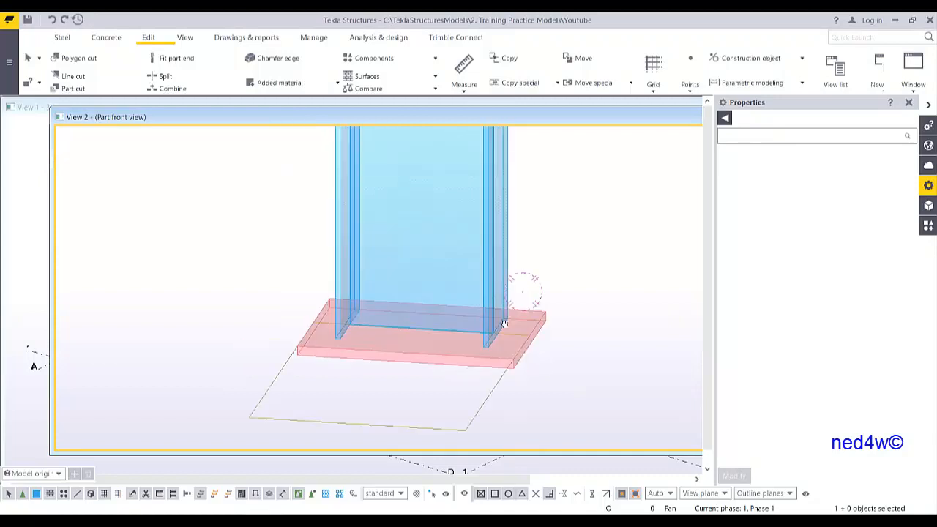
middle_click_drag(429, 360, 405, 357, "ctrl")
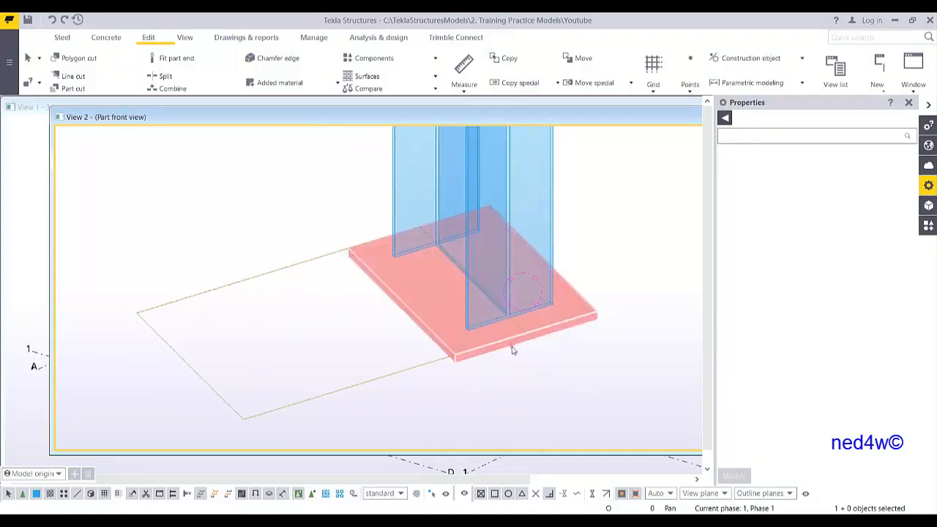
middle_click_drag(514, 319, 493, 291, "ctrl")
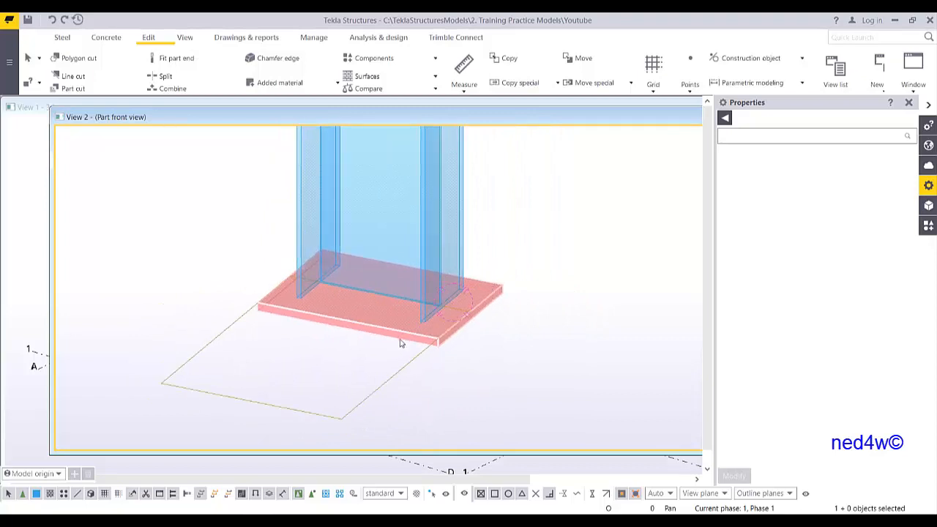
key("ctrl+p")
middle_click_drag(479, 411, 444, 269)
scroll(445, 269, "up", 5)
scroll(442, 278, "up", 5)
middle_click_drag(466, 334, 391, 328)
scroll(399, 343, "down", 1)
scroll(399, 343, "up", 1)
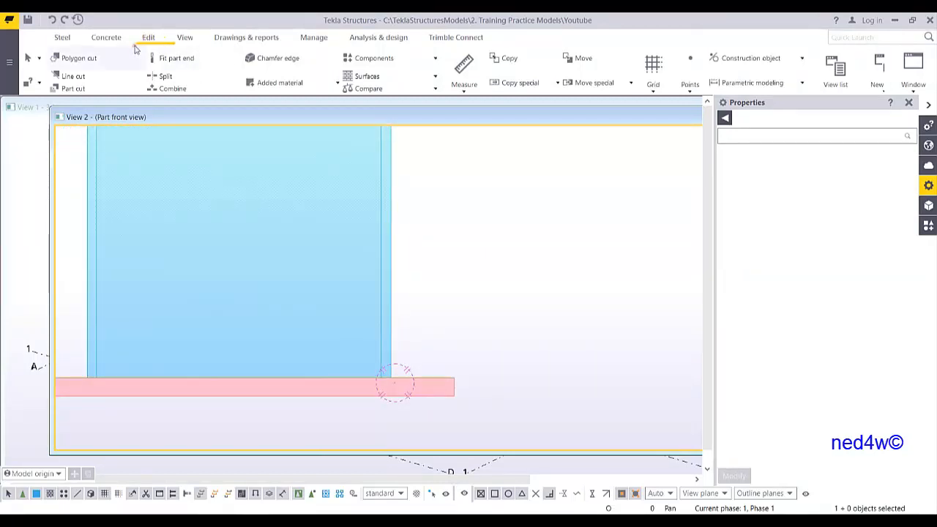
Start a contour plate and set its name to STIFFENER and its class to 2.
left_click(60, 38)
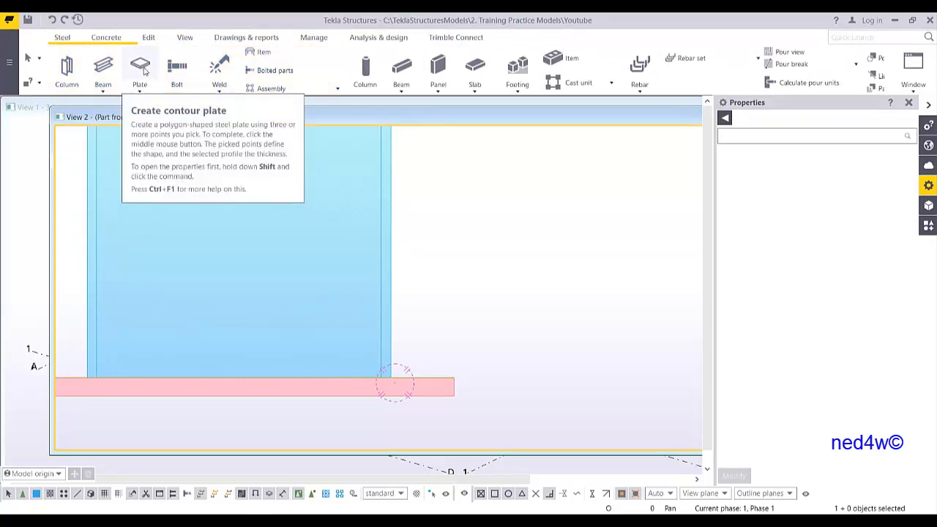
left_click(141, 68)
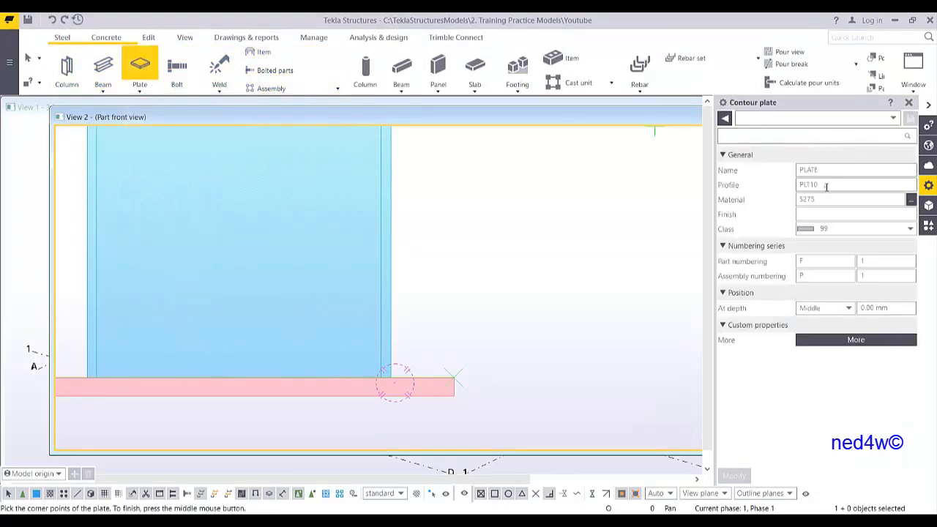
left_click(832, 169)
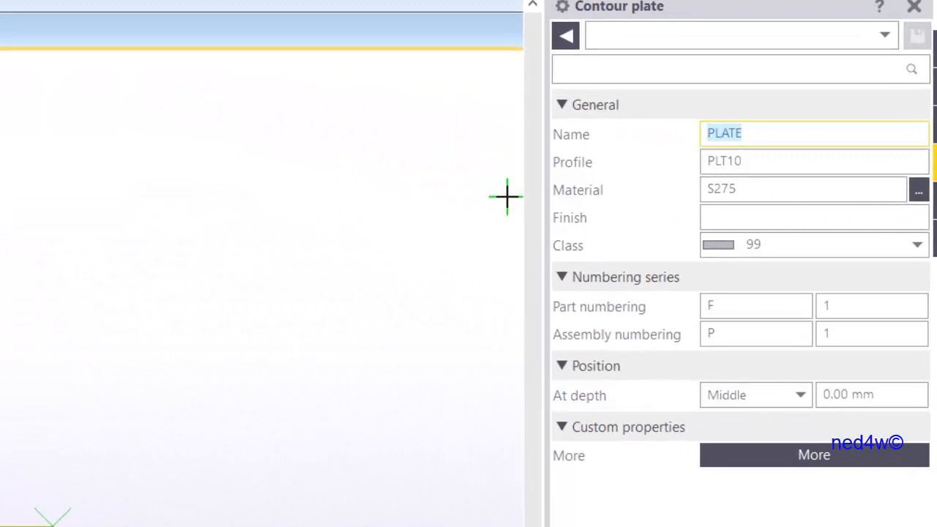
type("STIFFENER")
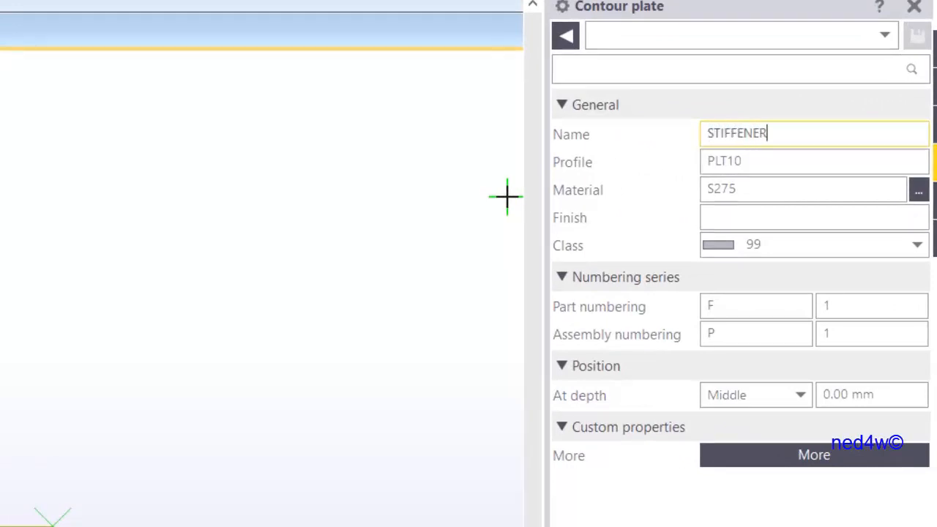
left_click(747, 162)
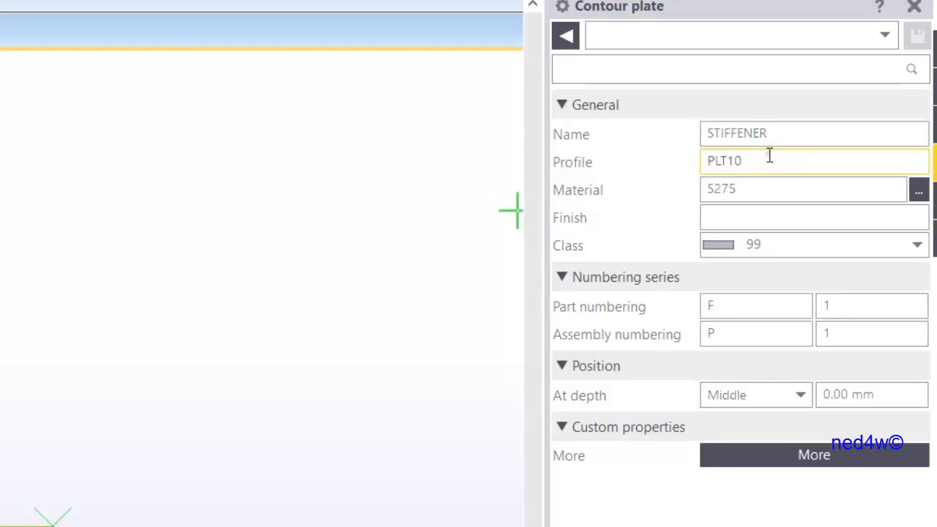
left_click(760, 246)
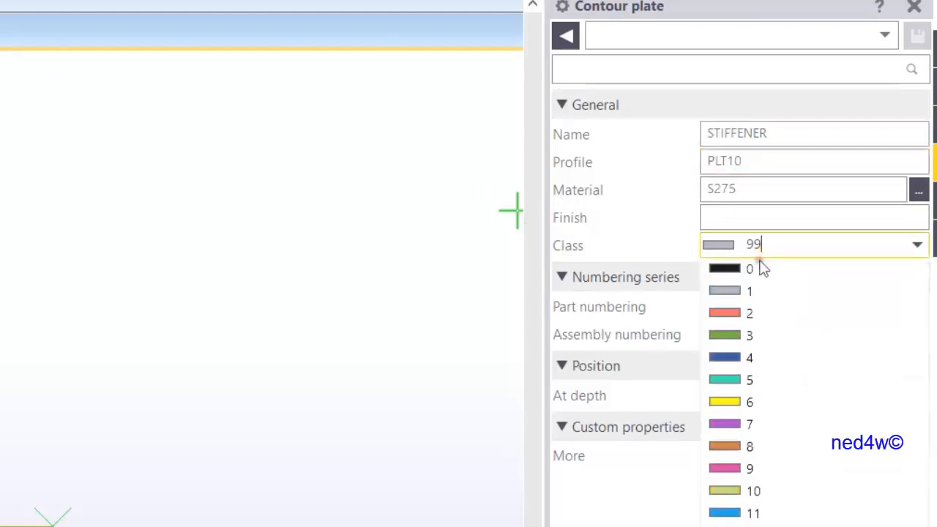
left_click(746, 314)
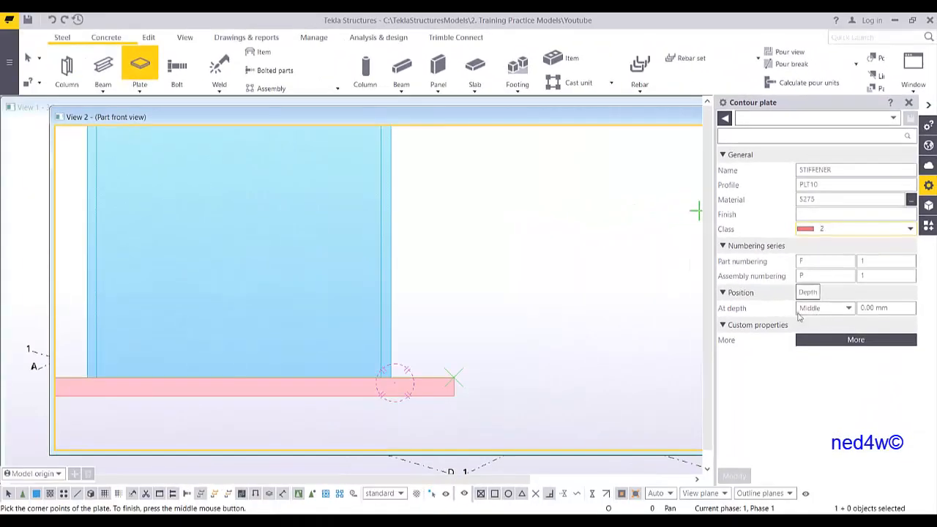
Draw the stiffener as a rectangle 100 mm wide and 250 mm high between the column flange and the base plate's outer end, ending the command.
scroll(402, 380, "up", 1)
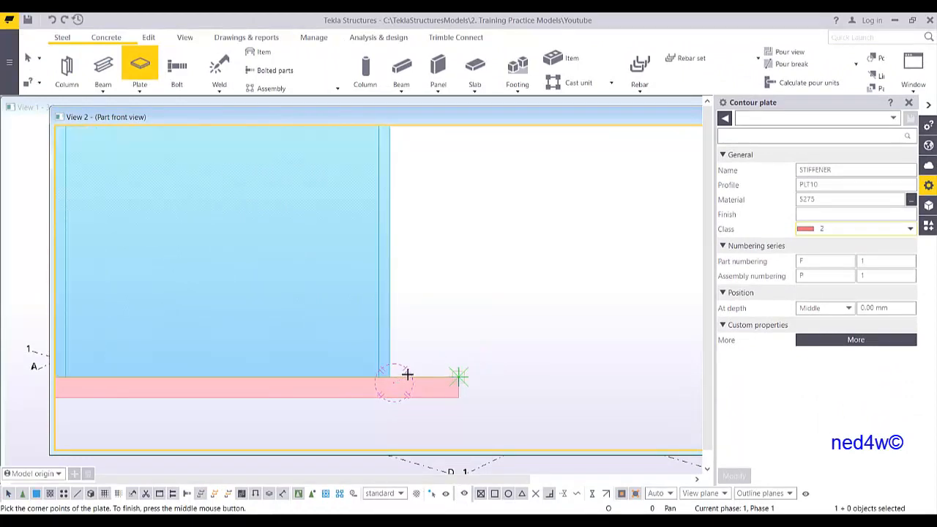
left_click(458, 377)
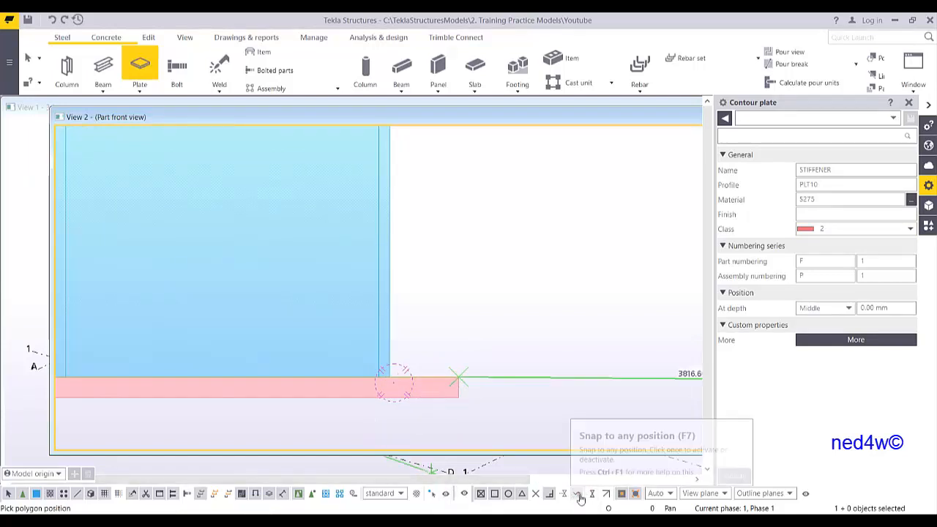
left_click(389, 373)
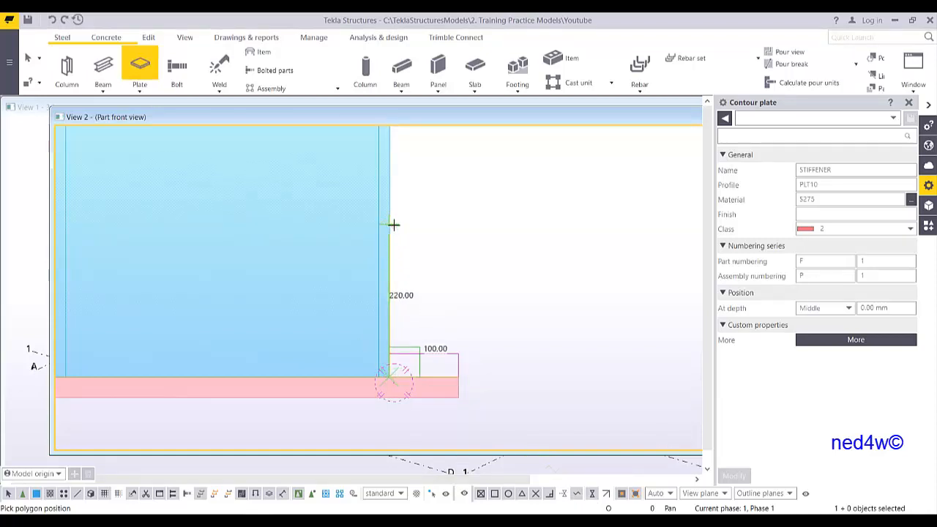
type("250")
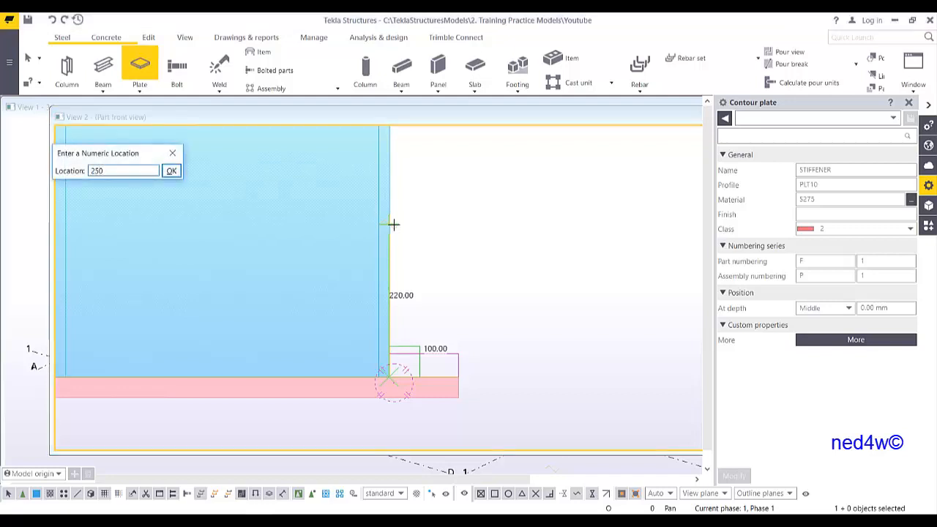
key("Return")
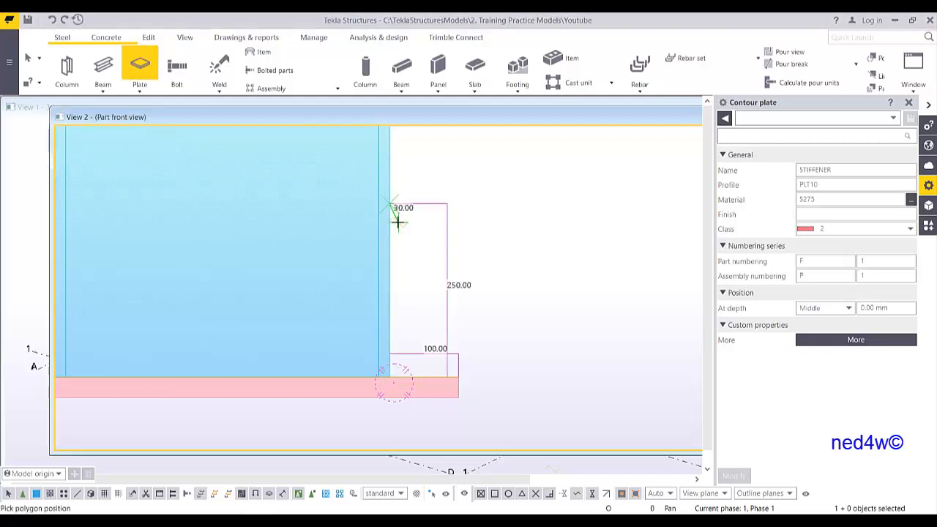
left_click(457, 199)
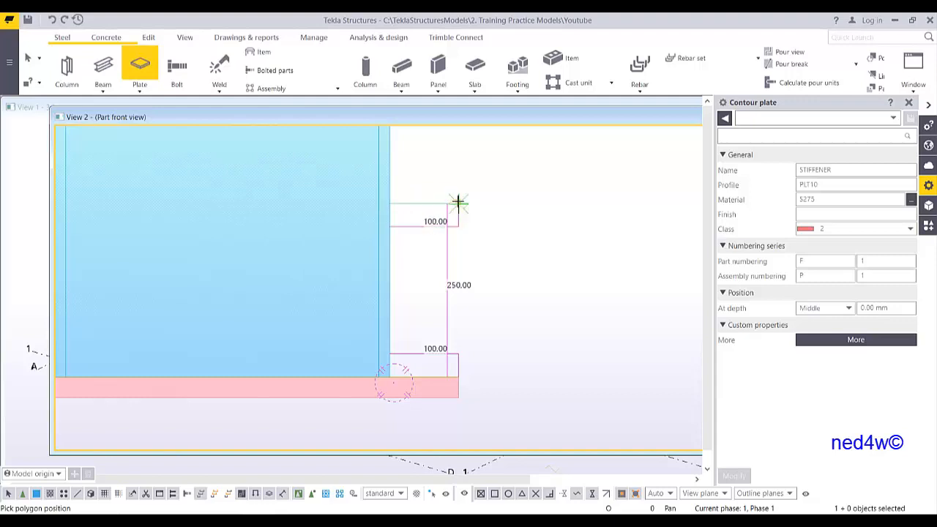
middle_click(509, 280)
right_click(517, 210)
left_click(547, 213)
scroll(388, 301, "down", 2)
scroll(410, 303, "up", 4)
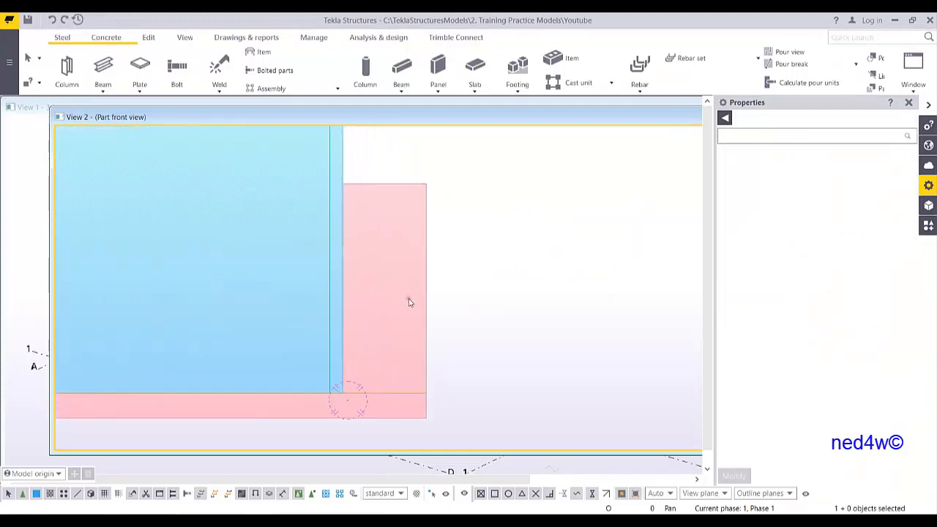
Apply a Line corner chamfer to the stiffener's upper outer corner with Distance X 75 and Distance Y 225.
left_click(430, 298)
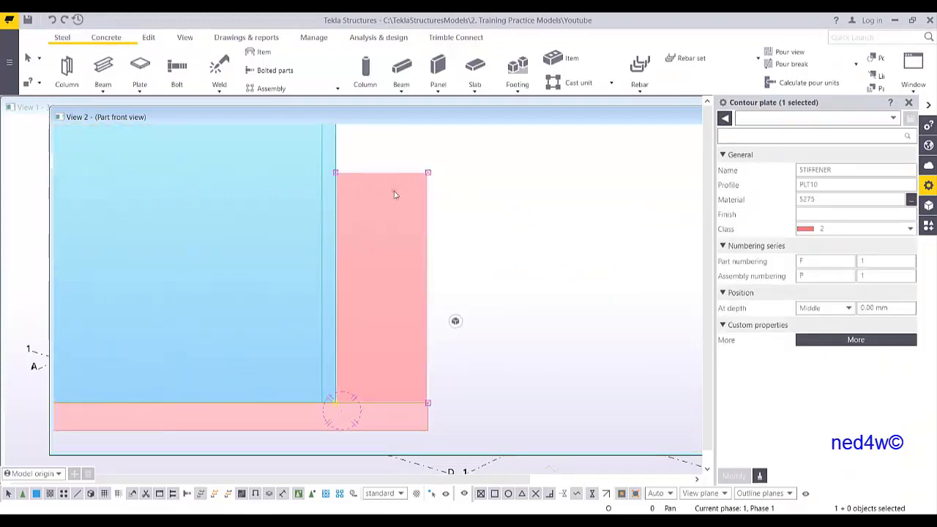
scroll(358, 176, "up", 1)
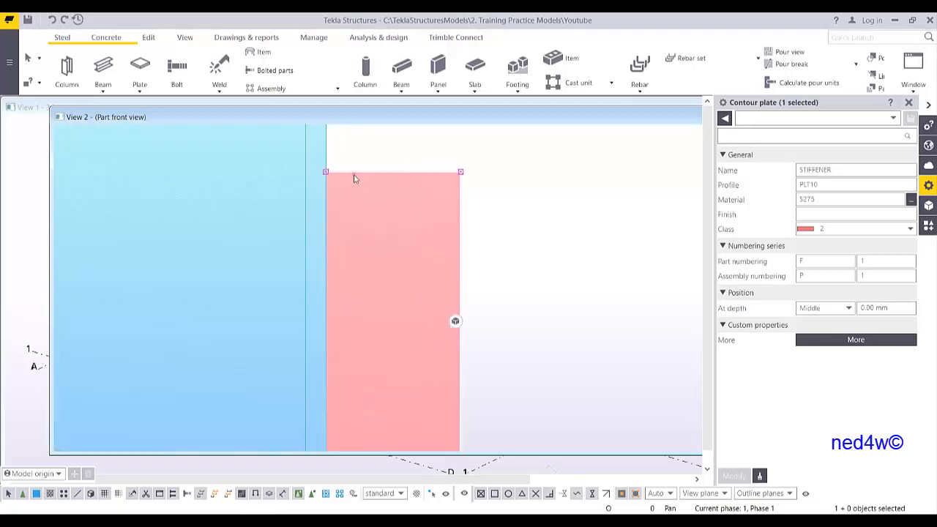
scroll(356, 180, "down", 1)
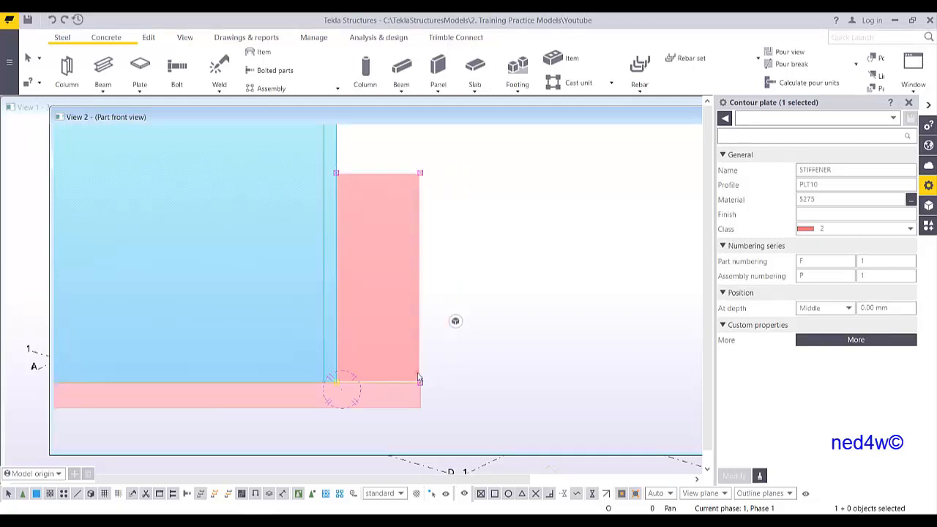
middle_click_drag(421, 359, 426, 354)
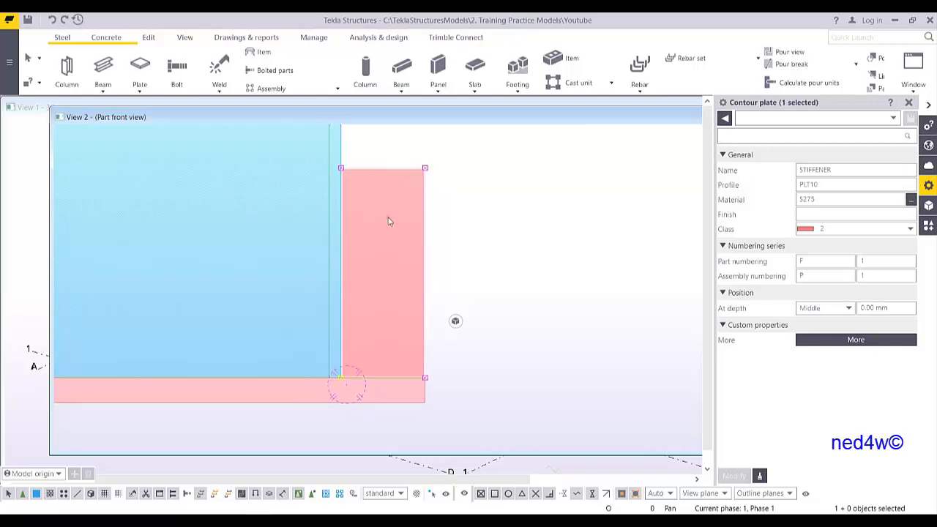
left_click(426, 169)
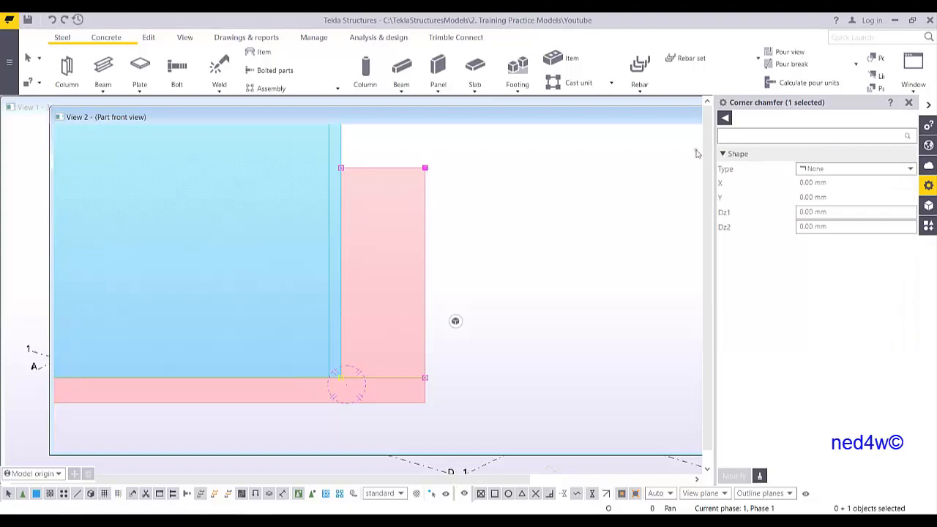
left_click(842, 170)
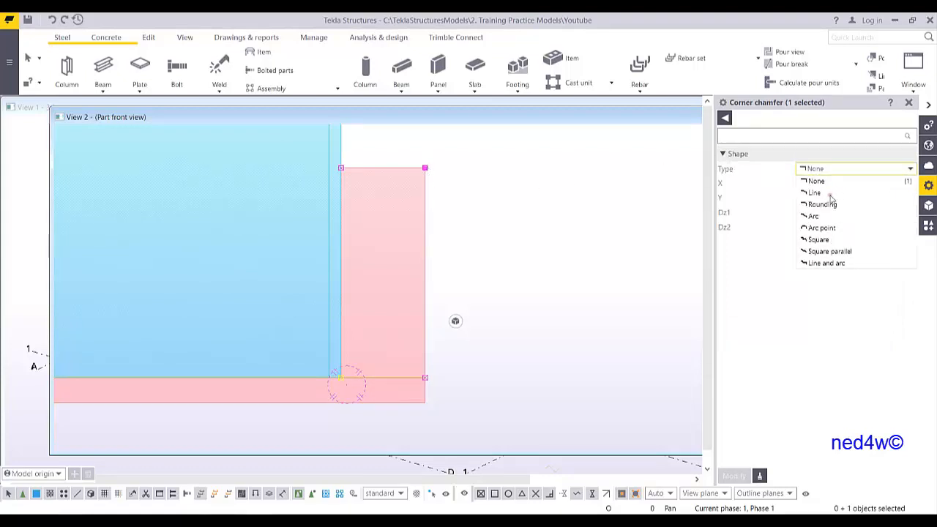
left_click(814, 192)
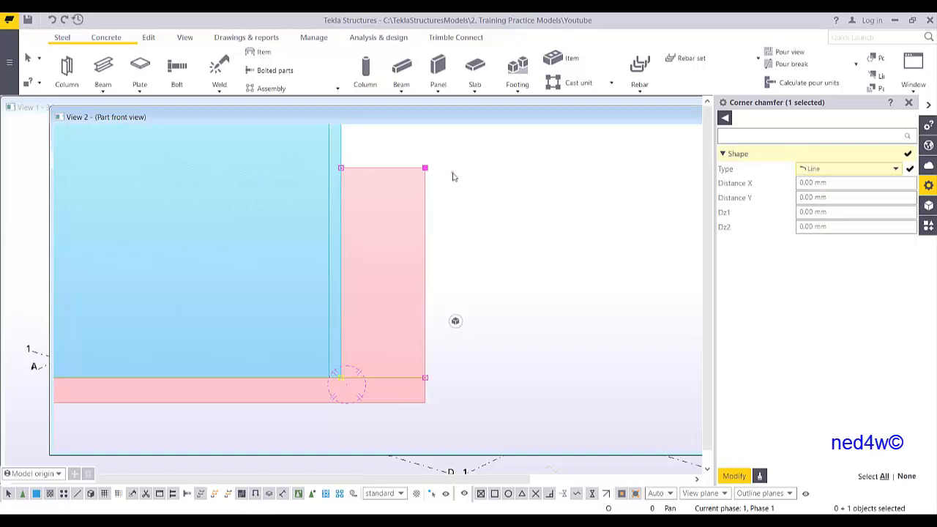
left_click_drag(838, 183, 768, 201)
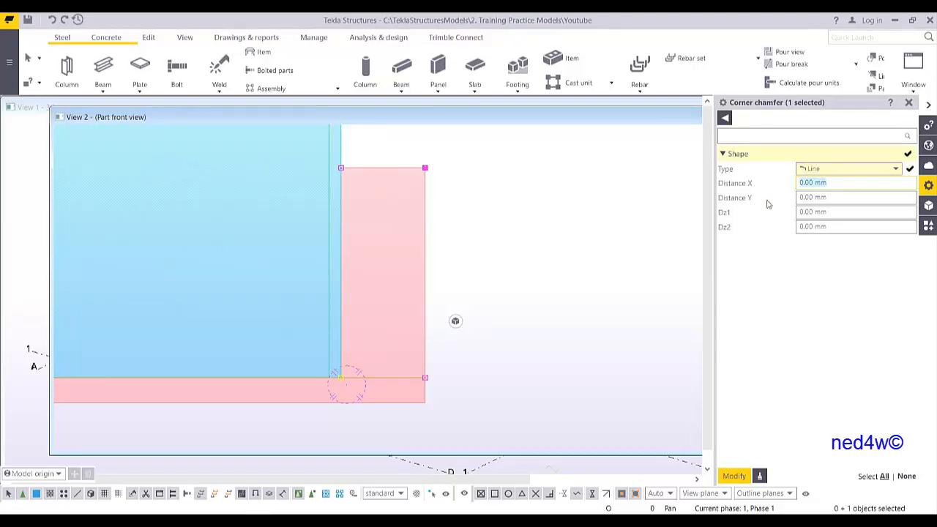
type("75")
left_click(830, 198)
type("225")
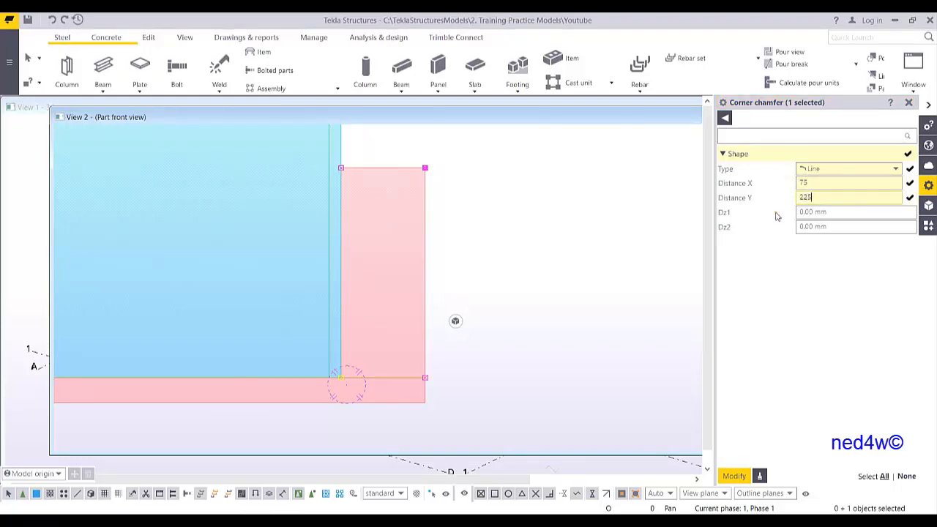
left_click(737, 476)
Change the upper outer corner chamfer to Distance X 225 mm and Distance Y 75 mm, and deselect the stiffener.
left_click(827, 182)
type("22")
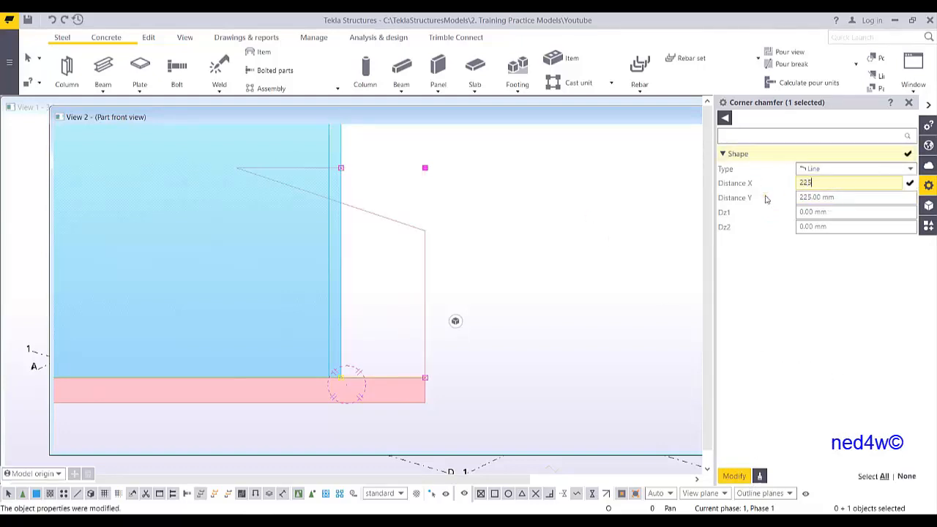
left_click(833, 198)
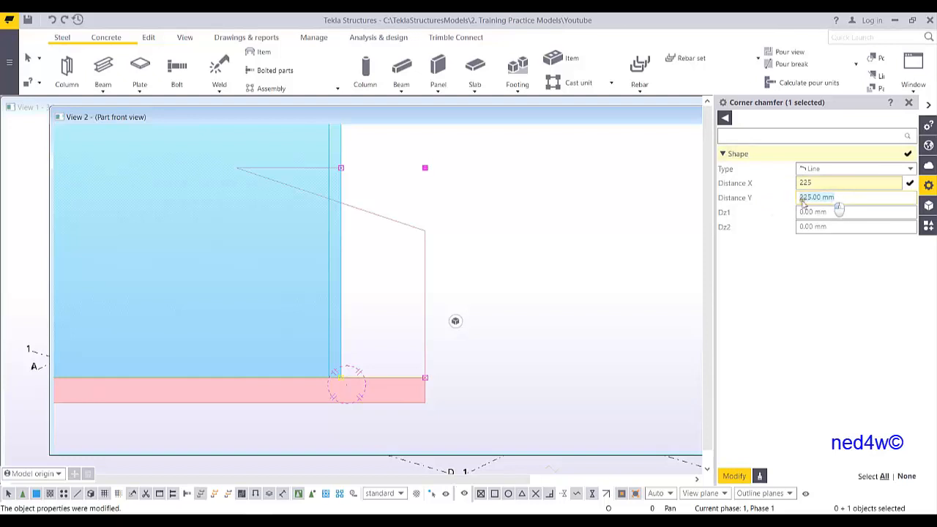
type("25")
double_click(817, 196)
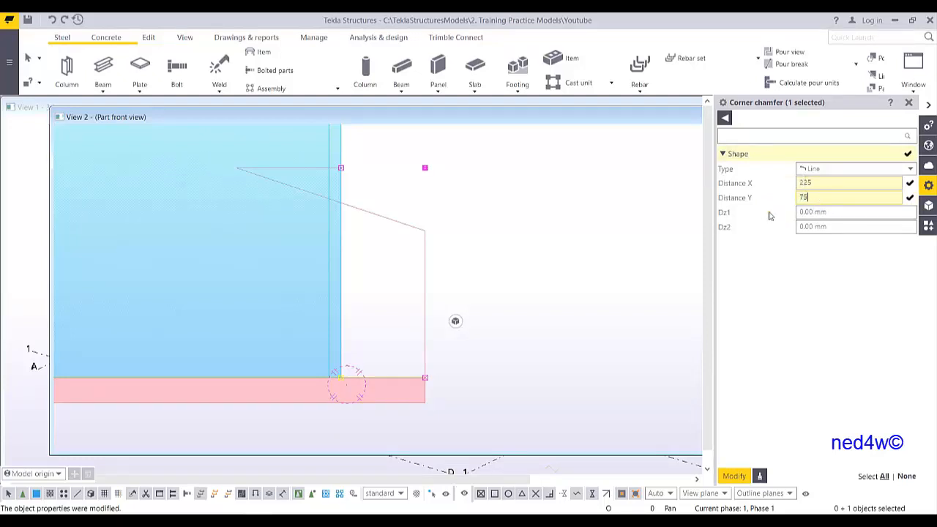
left_click(734, 476)
middle_click_drag(413, 246, 512, 196)
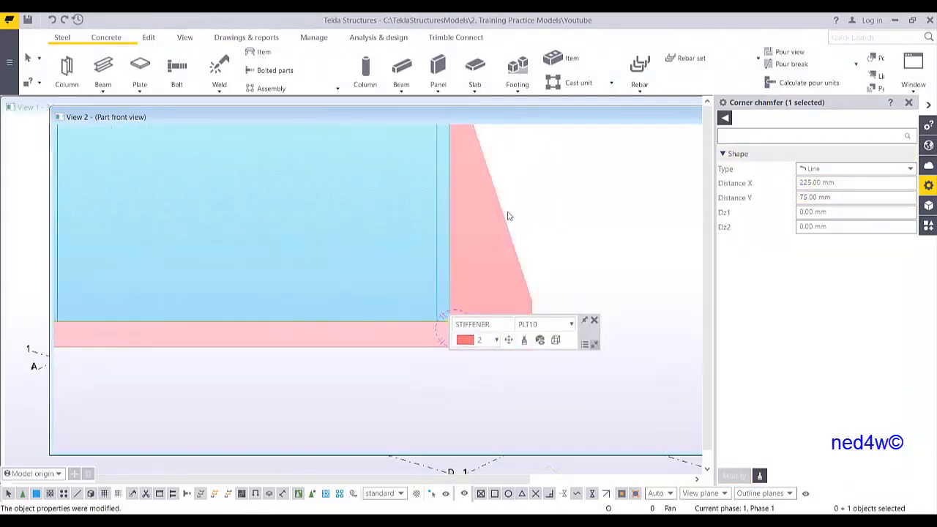
middle_click_drag(522, 204, 415, 240)
scroll(415, 240, "down", 1)
left_click(434, 214)
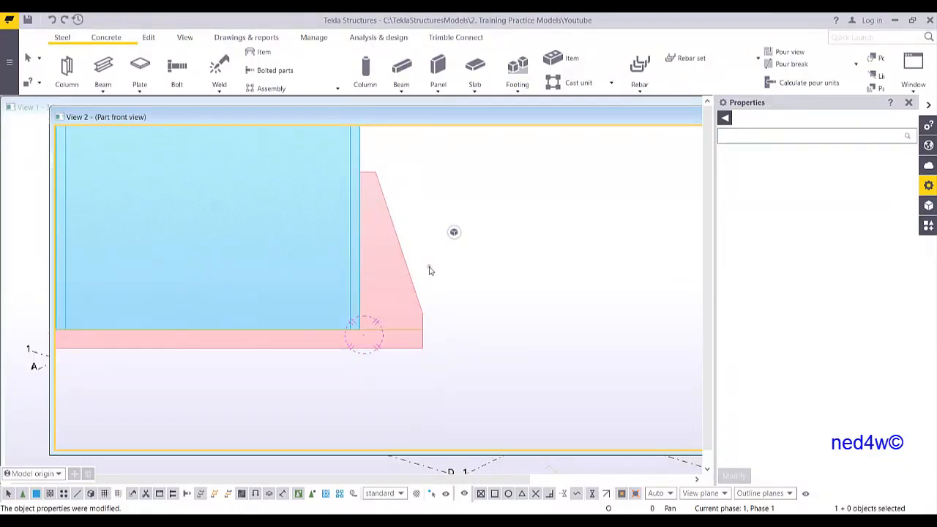
Apply a Line corner chamfer of 10 mm by 10 mm to the stiffener's lower inner corner at the column flange.
scroll(366, 326, "up", 3)
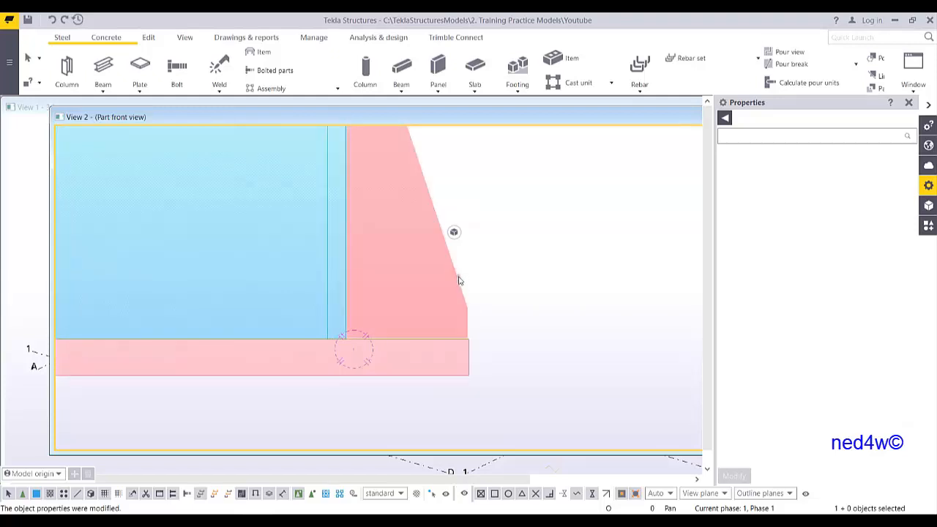
left_click(404, 307)
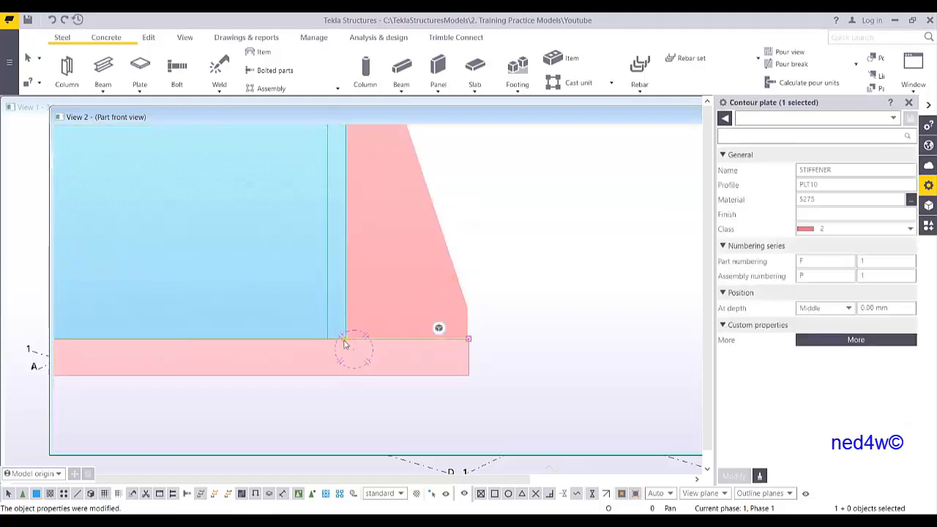
left_click(349, 344)
scroll(346, 339, "up", 3)
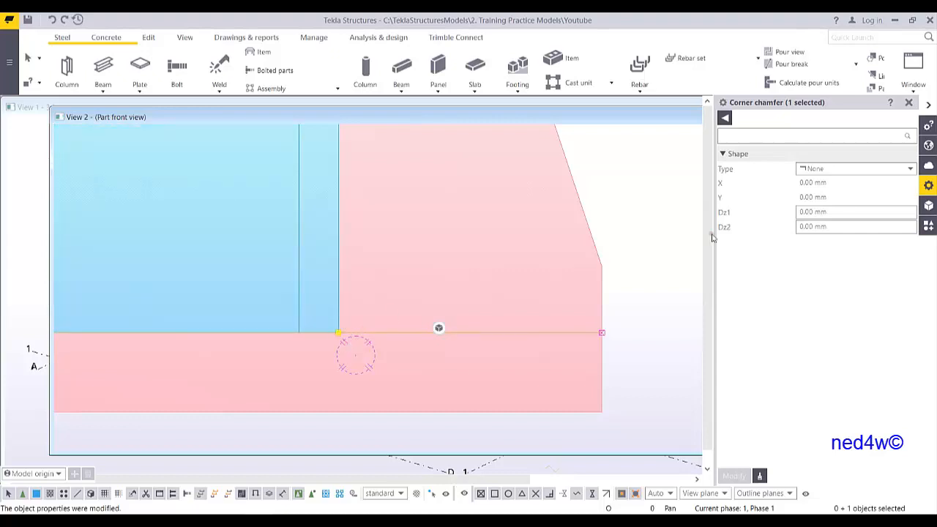
left_click(834, 171)
left_click(814, 192)
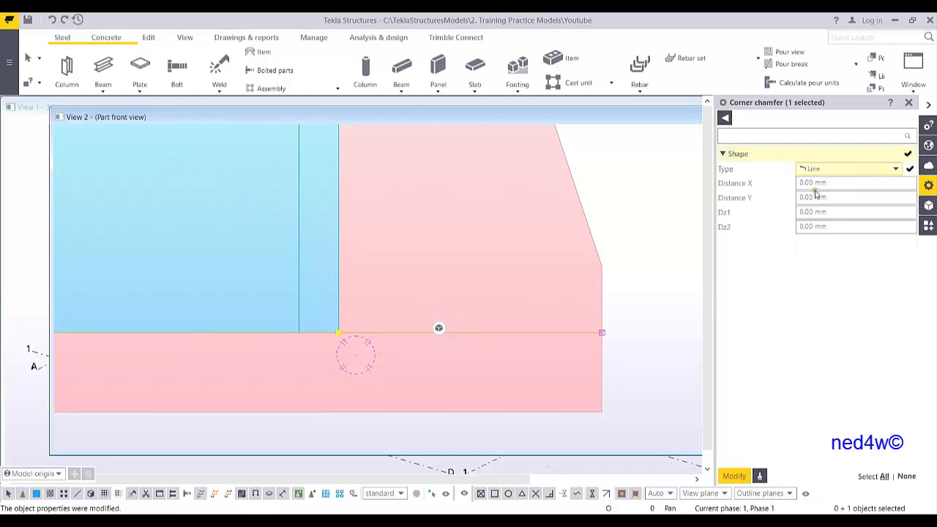
left_click(828, 183)
type("10")
key("Tab")
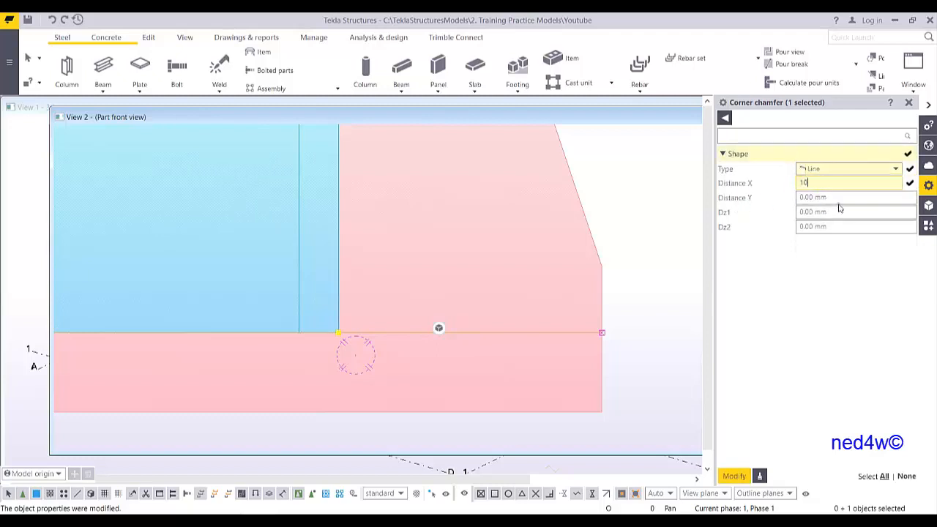
type("10")
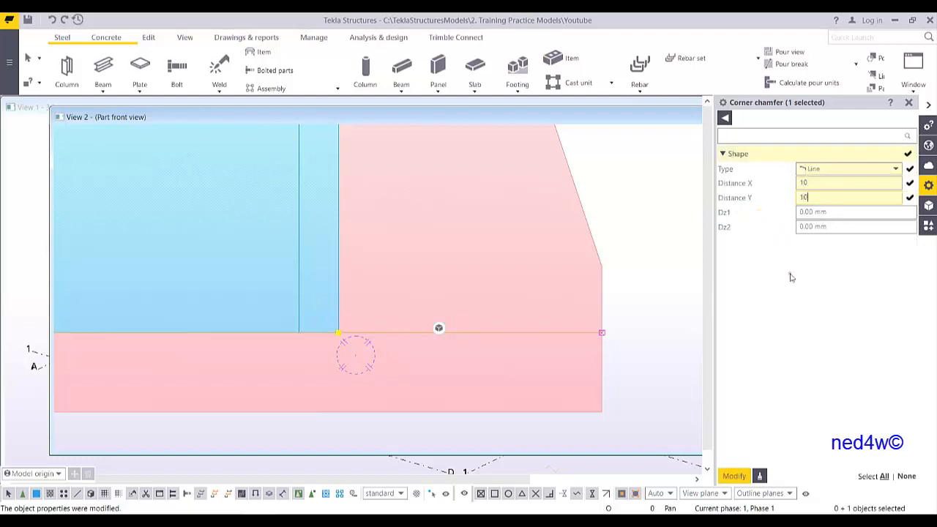
left_click(738, 477)
Switch to the part top view, enlarge its window and frame the column section with the stiffener.
scroll(583, 242, "down", 4)
middle_click_drag(377, 268, 566, 302)
scroll(572, 306, "down", 1)
middle_click_drag(652, 260, 547, 250)
scroll(607, 259, "down", 4)
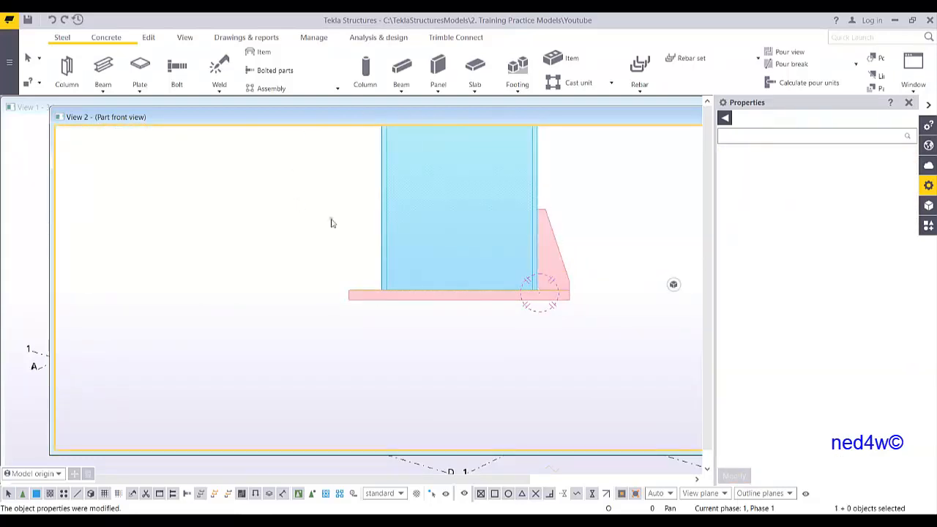
middle_click_drag(425, 206, 362, 355)
scroll(408, 383, "up", 2)
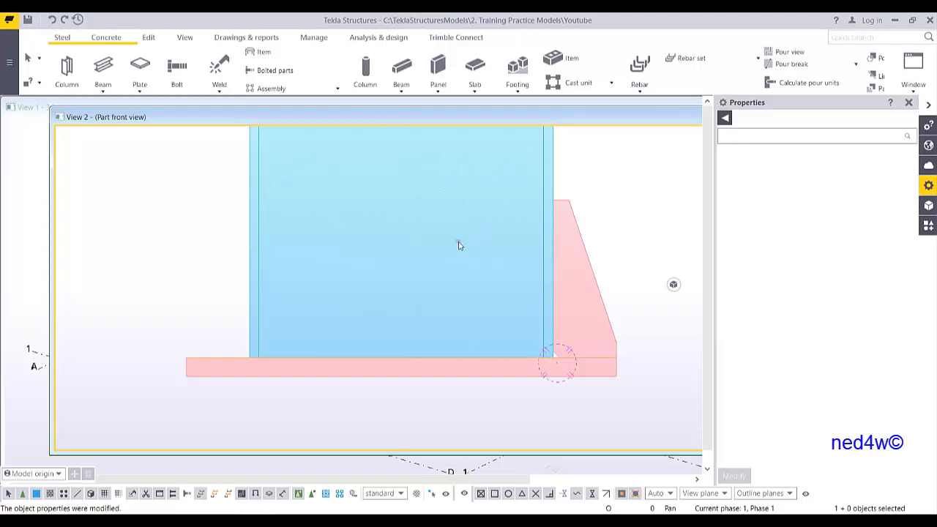
key("ctrl+Tab")
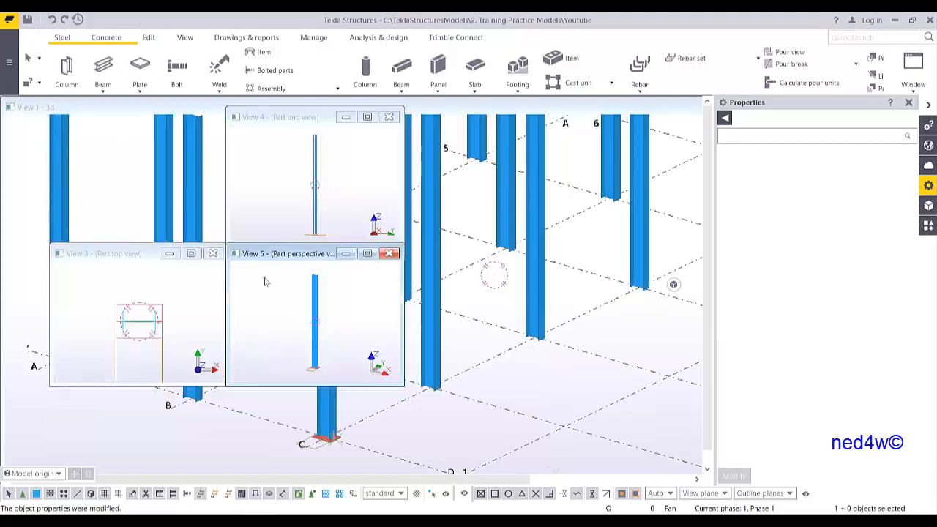
left_click_drag(129, 254, 95, 116)
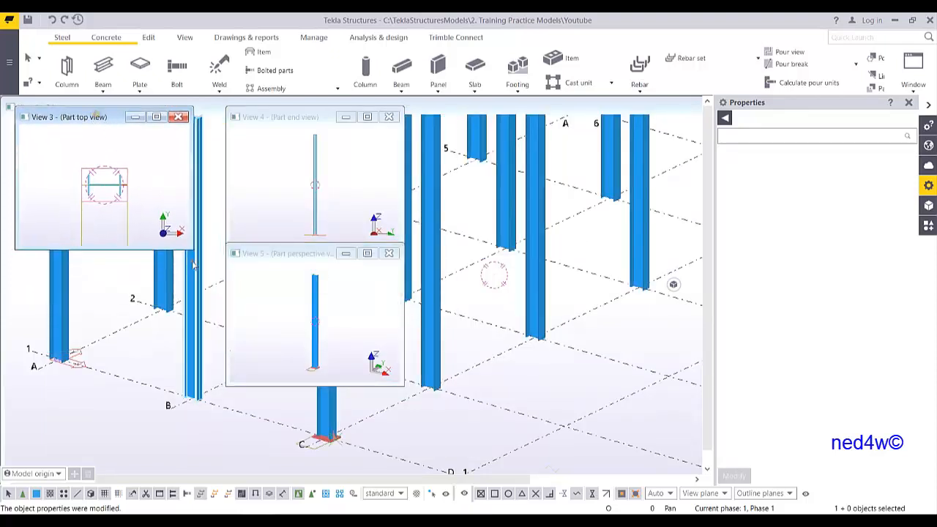
left_click_drag(192, 248, 698, 472)
scroll(395, 337, "up", 10)
middle_click_drag(443, 337, 560, 309)
scroll(607, 260, "up", 3)
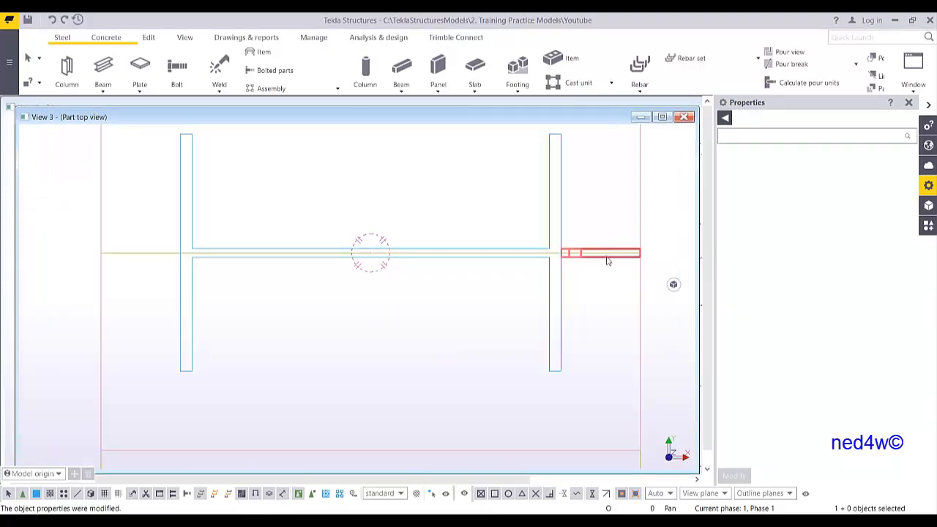
Mirror-copy the stiffener to the column's opposite flange about a line through the column centre at 90 degrees, and end the command.
left_click(606, 259)
right_click(606, 260)
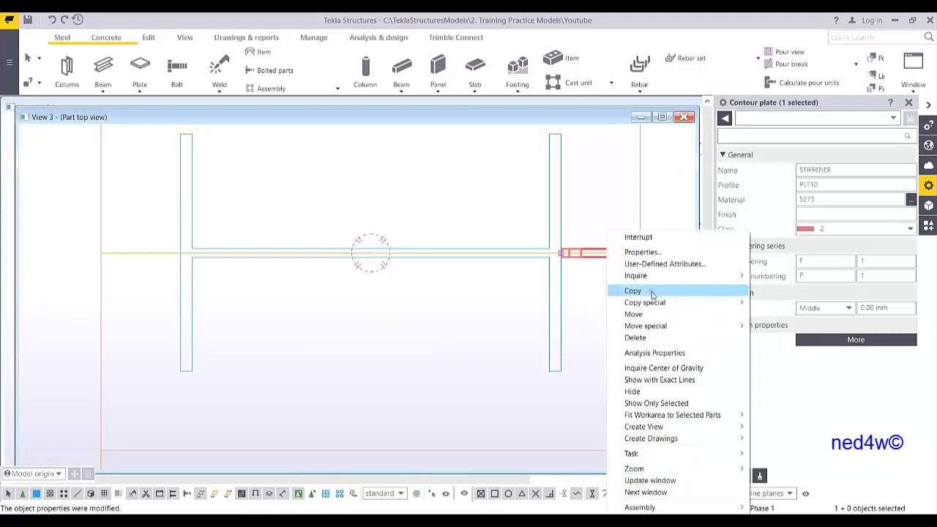
mouse_move(654, 309)
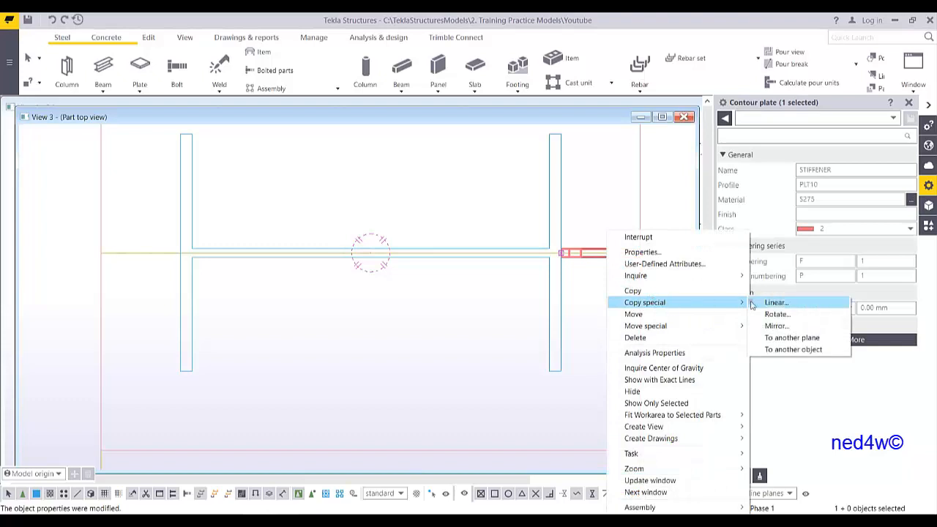
left_click(785, 324)
middle_click_drag(360, 432, 386, 364)
left_click(395, 382)
left_click(395, 263)
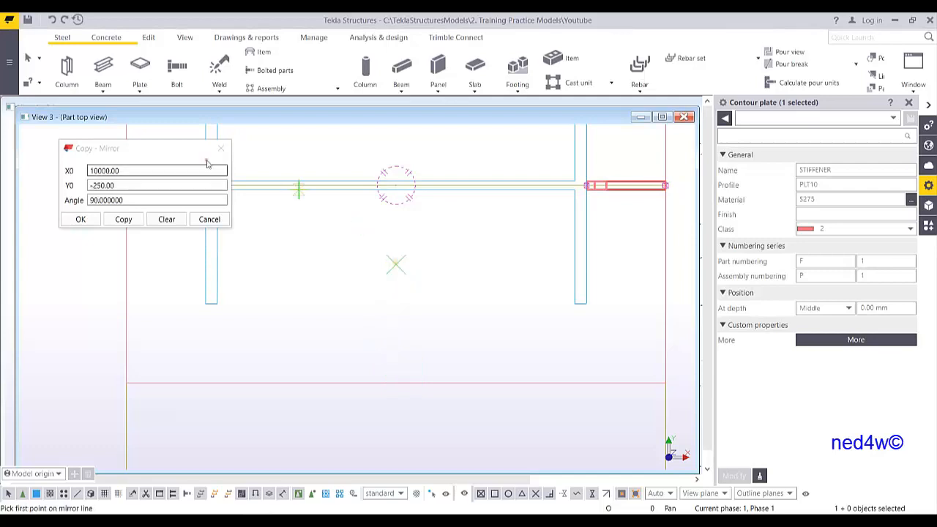
left_click(123, 218)
middle_click_drag(280, 274, 440, 356)
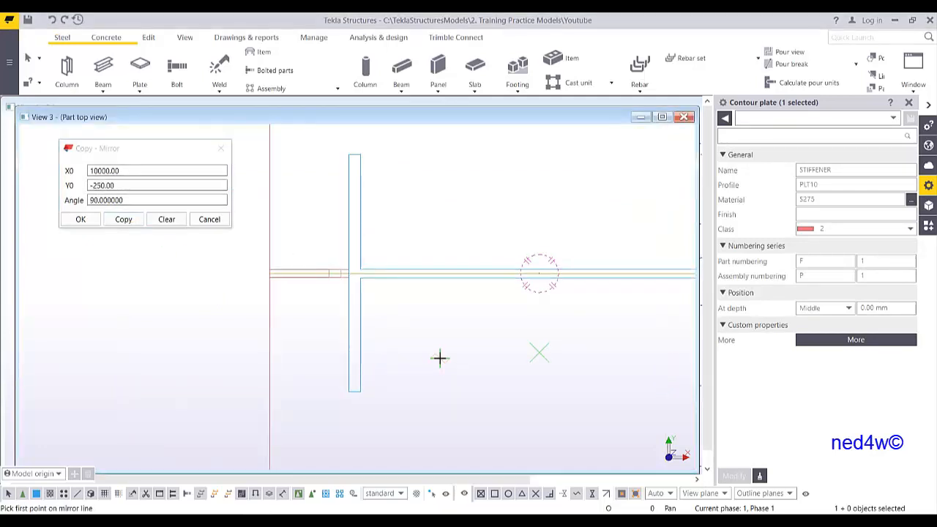
scroll(439, 356, "down", 2)
right_click(464, 224)
left_click(485, 233)
Copy the original stiffener rotated 90 degrees around Z about its inner end at the column flange's outer face.
middle_click_drag(579, 276, 459, 272)
scroll(494, 308, "up", 6)
middle_click_drag(346, 294, 368, 323)
scroll(379, 324, "down", 4)
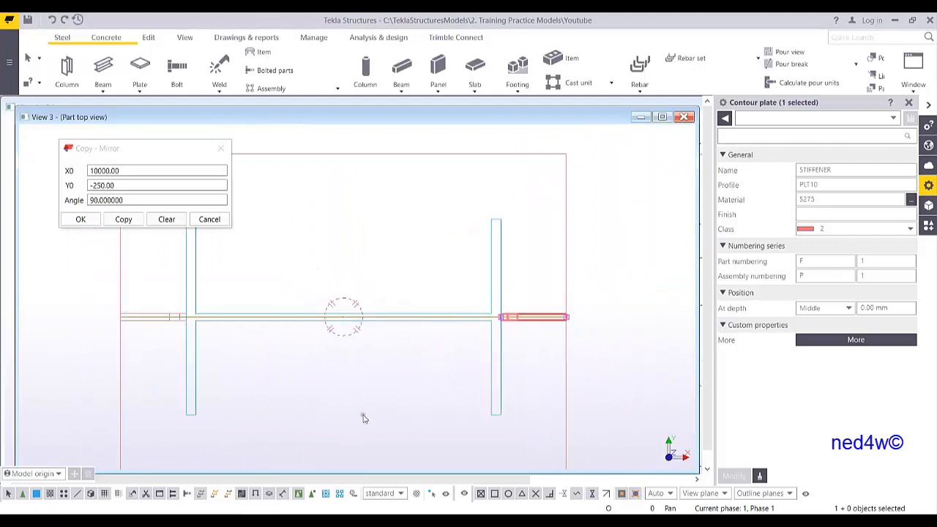
scroll(520, 345, "up", 4)
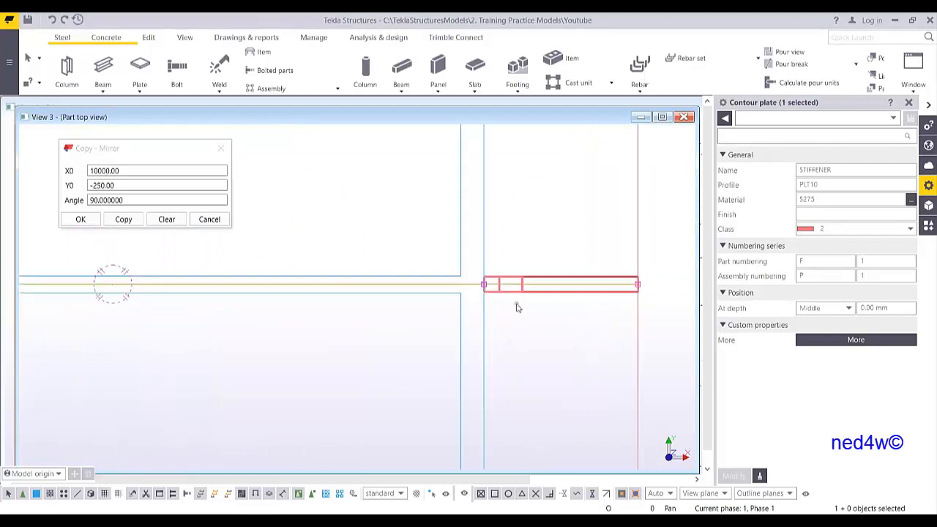
right_click(513, 301)
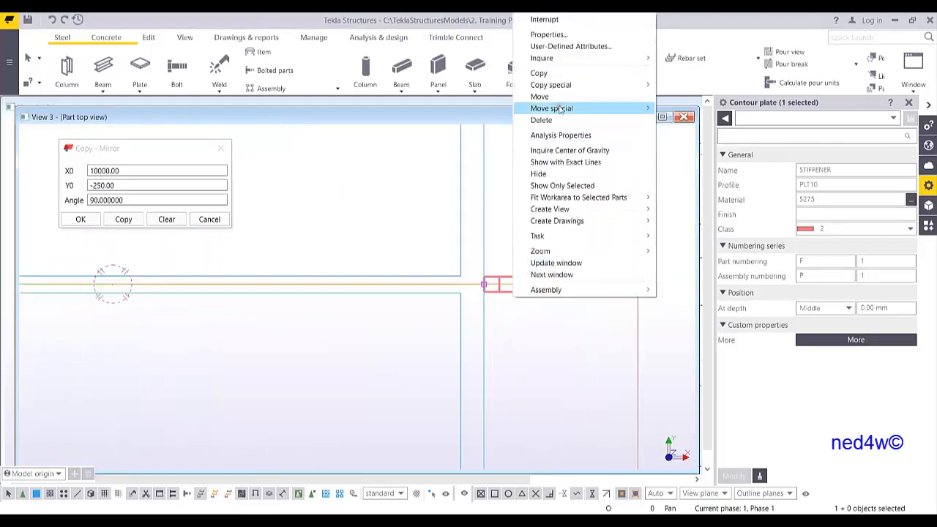
mouse_move(565, 87)
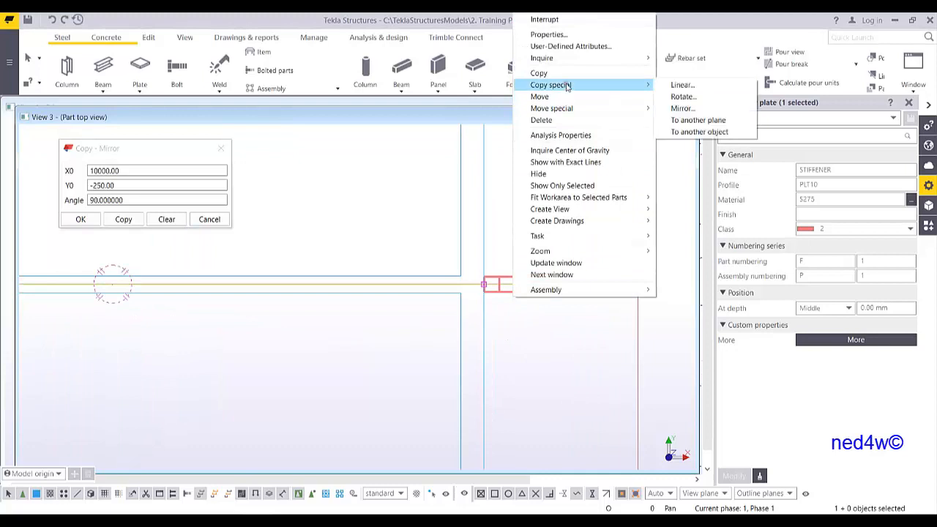
left_click(683, 96)
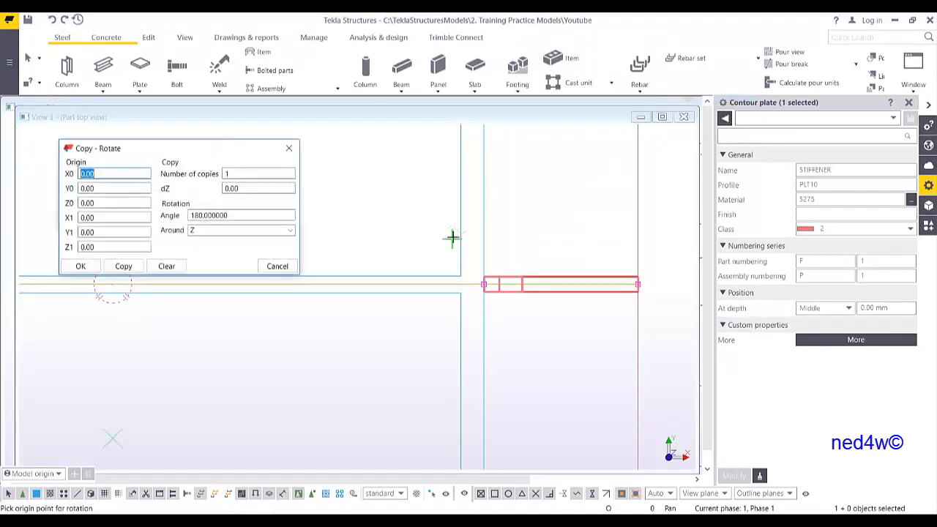
left_click(487, 284)
type("90")
left_click(124, 266)
left_click(80, 266)
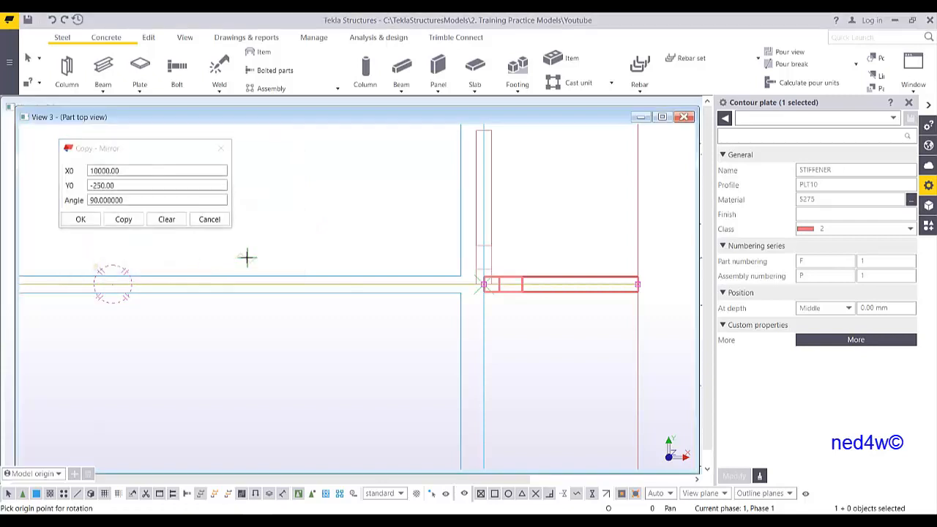
Close the mirror-copy settings and select the rotated stiffener copy at the column flange.
left_click(209, 218)
left_click(494, 221)
left_click(492, 214)
middle_click_drag(527, 206, 584, 148)
scroll(584, 149, "down", 5)
middle_click_drag(571, 182, 558, 265)
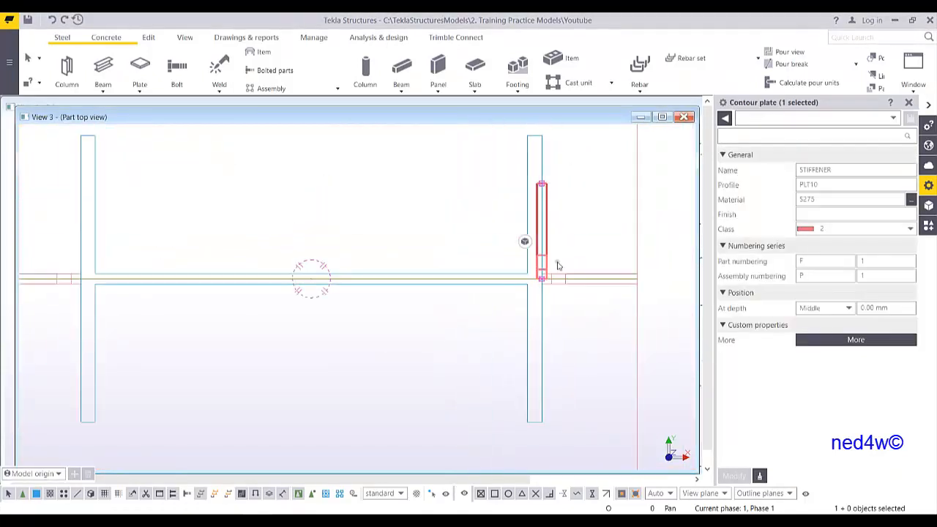
right_click(558, 266)
left_click(607, 315)
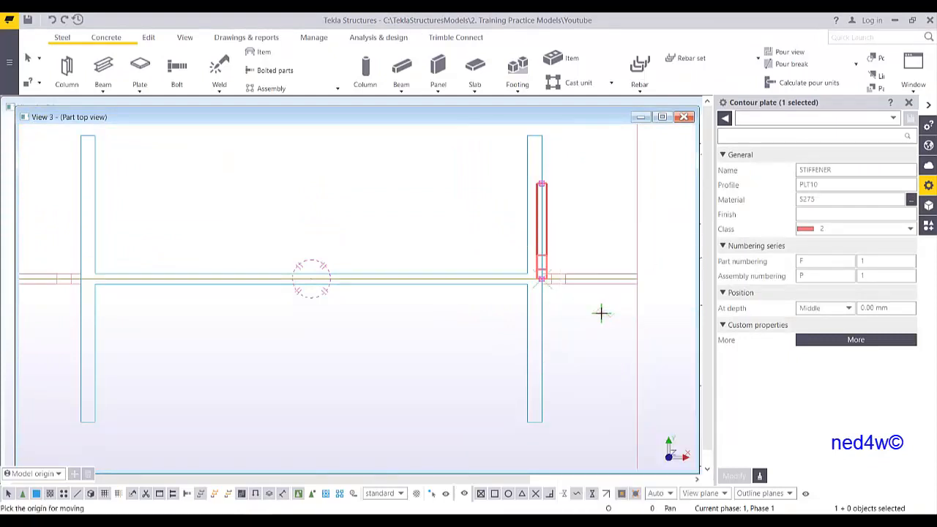
scroll(544, 285, "up", 4)
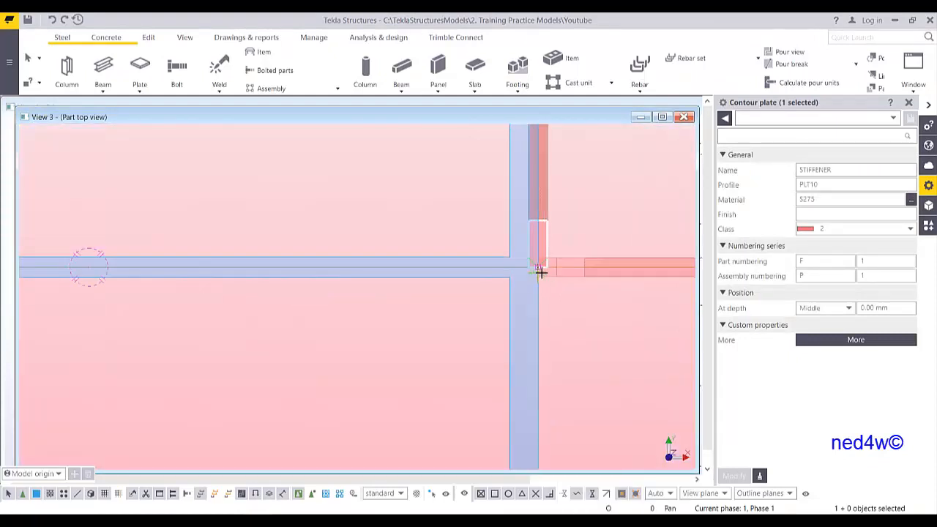
left_click(540, 268)
scroll(157, 303, "down", 2)
middle_click_drag(156, 303, 429, 276)
middle_click_drag(621, 244, 480, 248)
right_click(464, 229)
left_click(492, 232)
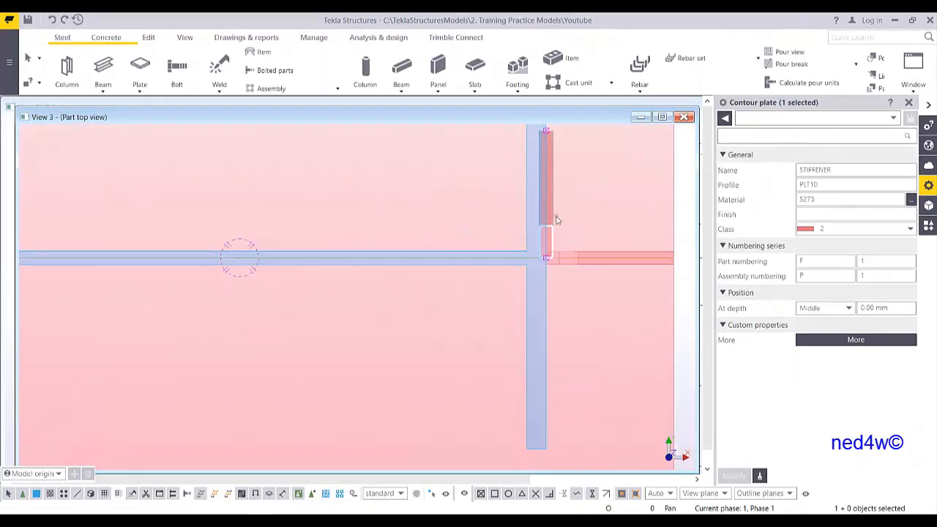
Move the rotated stiffener from the flange's outer face to the column web's face at the web's midpoint.
right_click(554, 222)
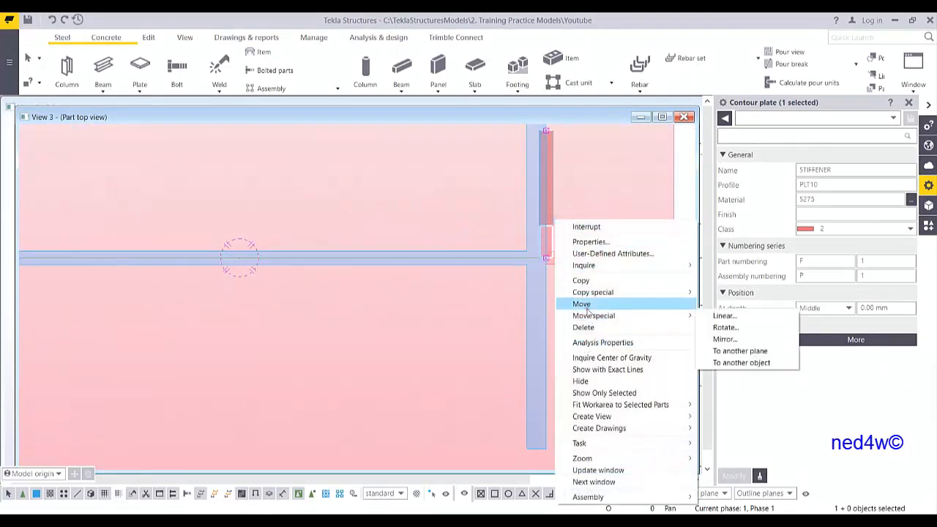
left_click(587, 303)
scroll(549, 255, "up", 3)
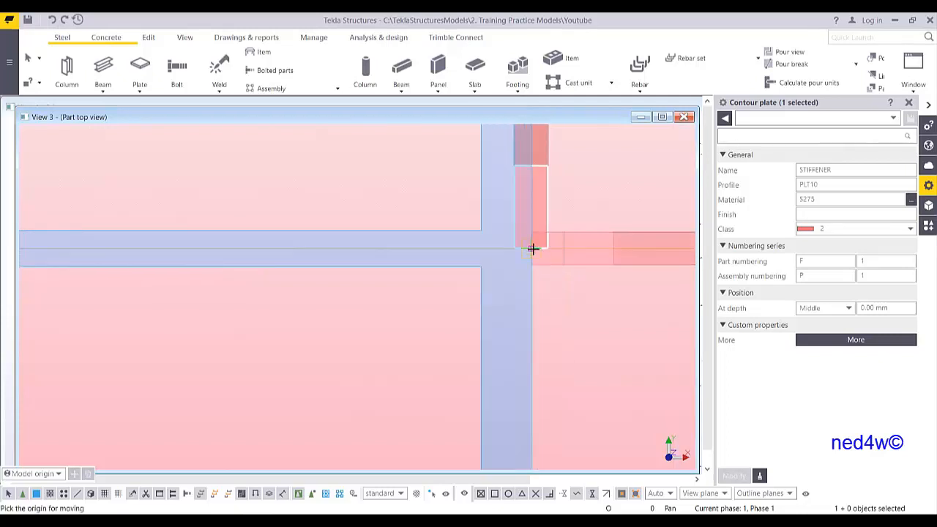
left_click(507, 258)
scroll(542, 286, "down", 5)
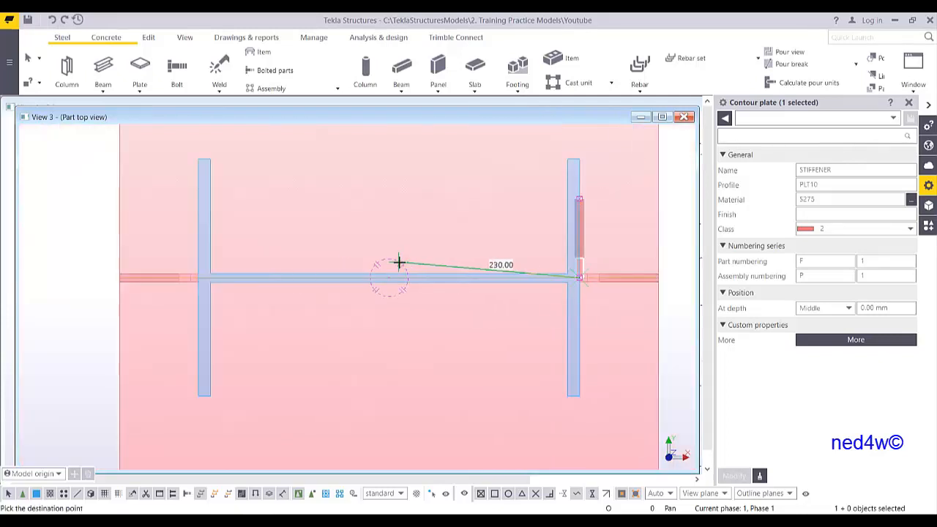
scroll(382, 270, "up", 4)
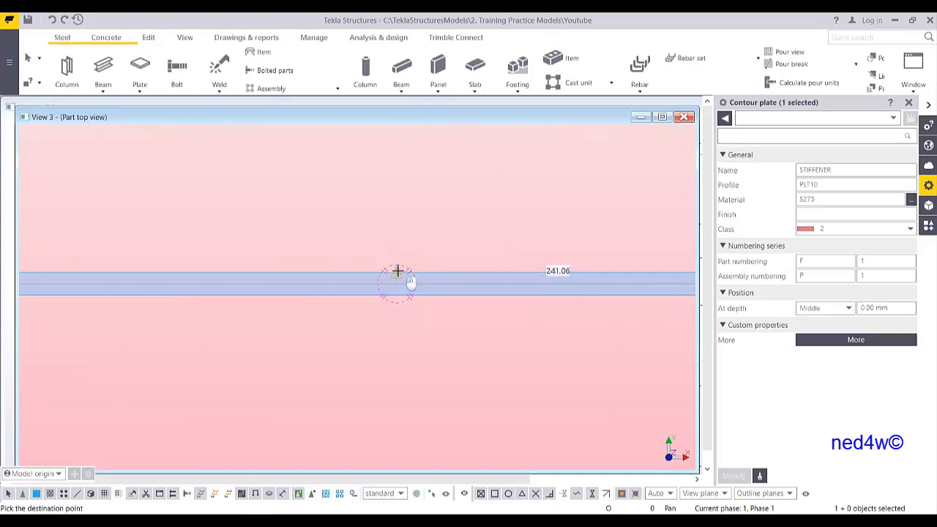
left_click(396, 272)
scroll(401, 281, "down", 3)
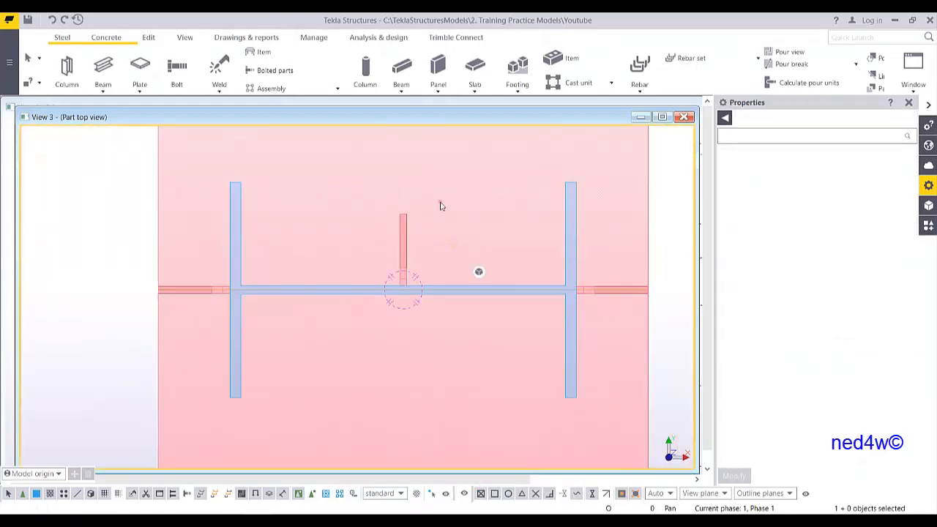
Mirror-copy the web stiffener to the opposite side of the web about the web centreline at 0 degrees, and end the command.
right_click(407, 256)
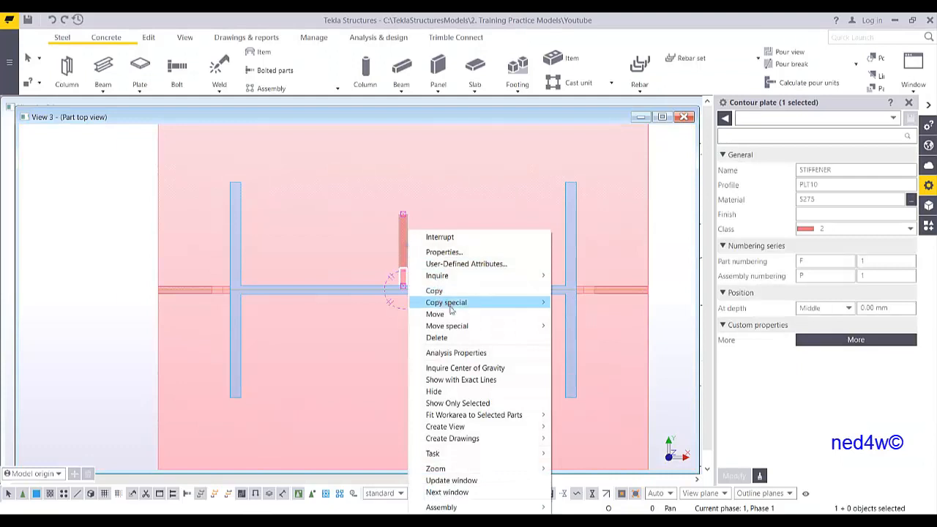
mouse_move(451, 307)
left_click(578, 326)
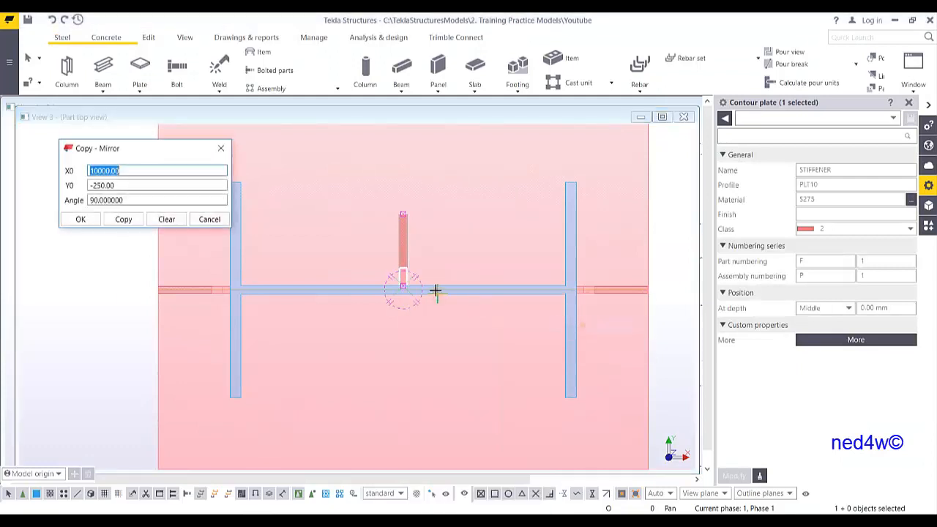
scroll(408, 293, "up", 4)
scroll(370, 296, "up", 2)
left_click(380, 271)
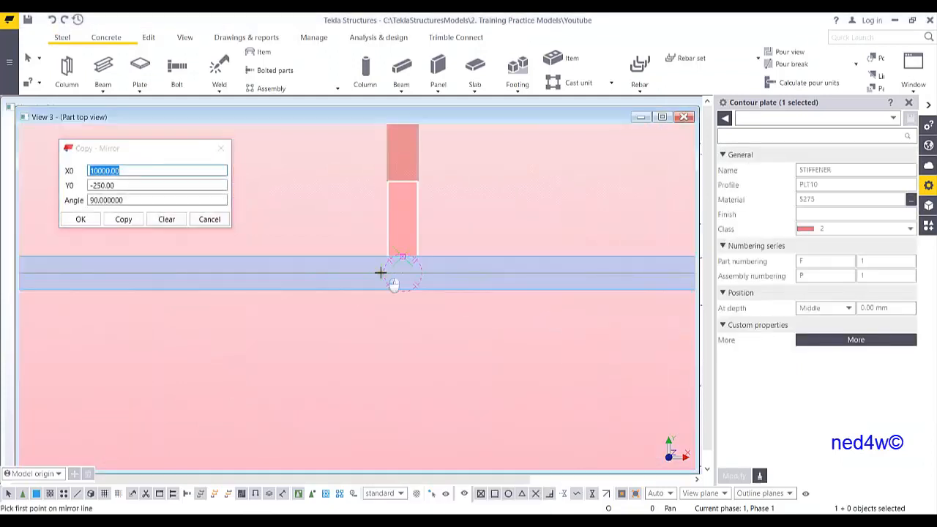
left_click(460, 273)
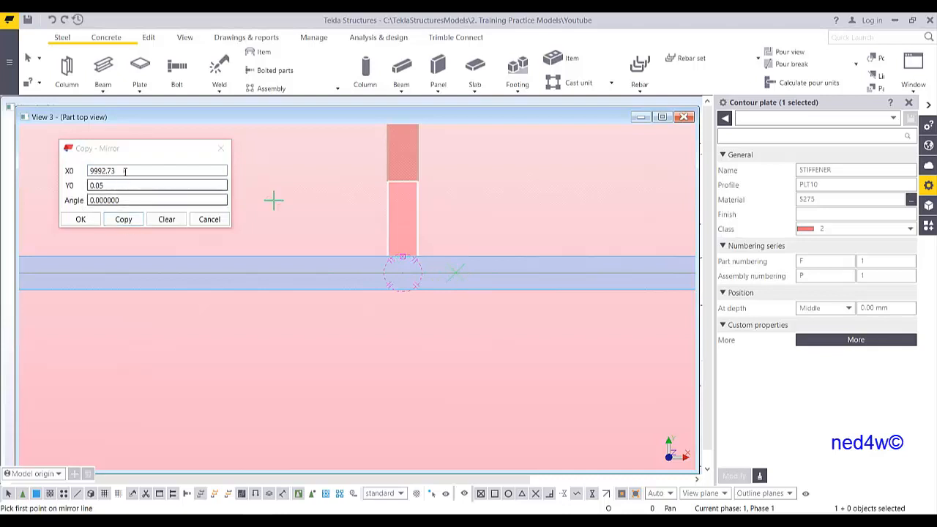
left_click(123, 222)
left_click(93, 221)
right_click(277, 195)
left_click(284, 200)
left_click(342, 235)
Show the parts rendered in a tilted 3D view and examine the stiffeners around the column base.
scroll(342, 235, "down", 4)
mouse_move(345, 224)
middle_mouse_down("ctrl")
mouse_move(309, 230)
mouse_move(239, 131)
mouse_move(315, 295)
mouse_move(493, 299)
mouse_move(299, 314)
mouse_move(341, 215)
mouse_move(366, 257)
mouse_move(517, 262)
mouse_move(456, 314)
mouse_move(425, 297)
mouse_move(483, 329)
mouse_move(390, 327)
mouse_move(412, 311)
mouse_move(324, 281)
middle_mouse_up("ctrl")
key("ctrl+4")
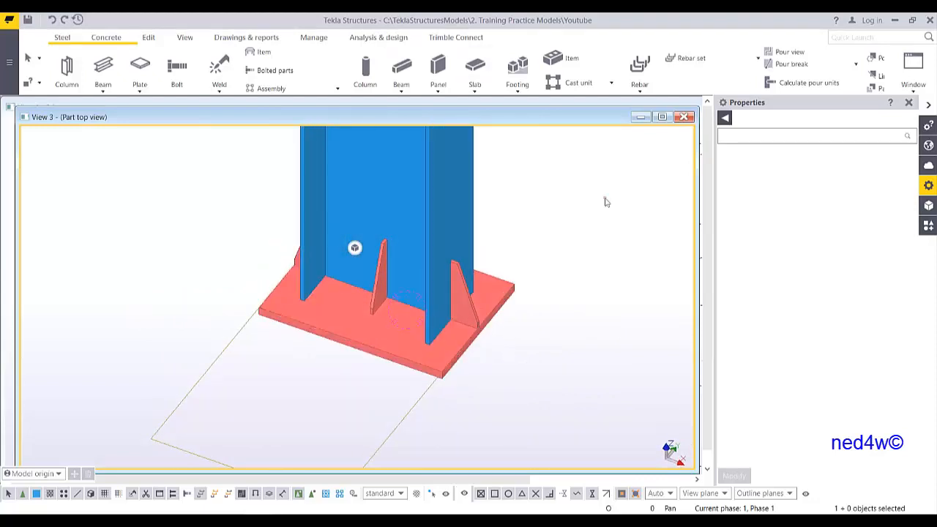
scroll(453, 374, "up", 4)
scroll(340, 360, "up", 3)
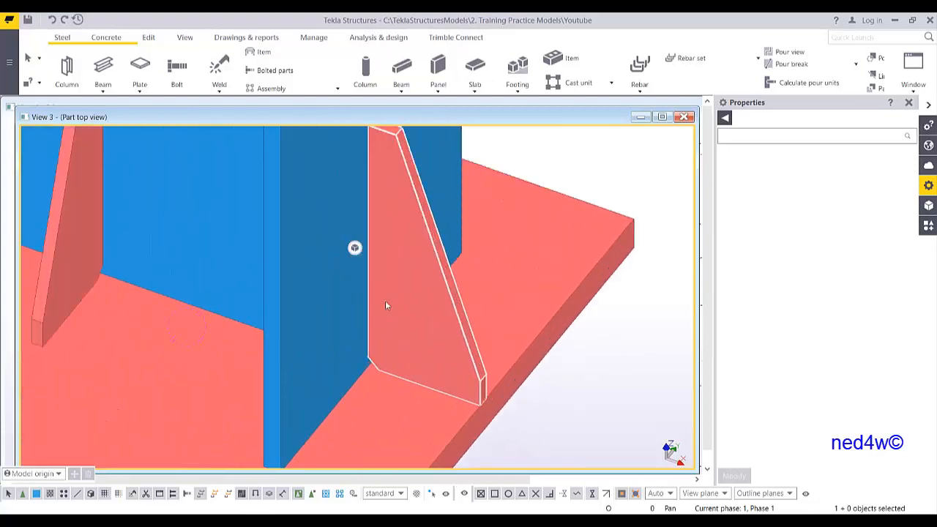
scroll(335, 307, "down", 5)
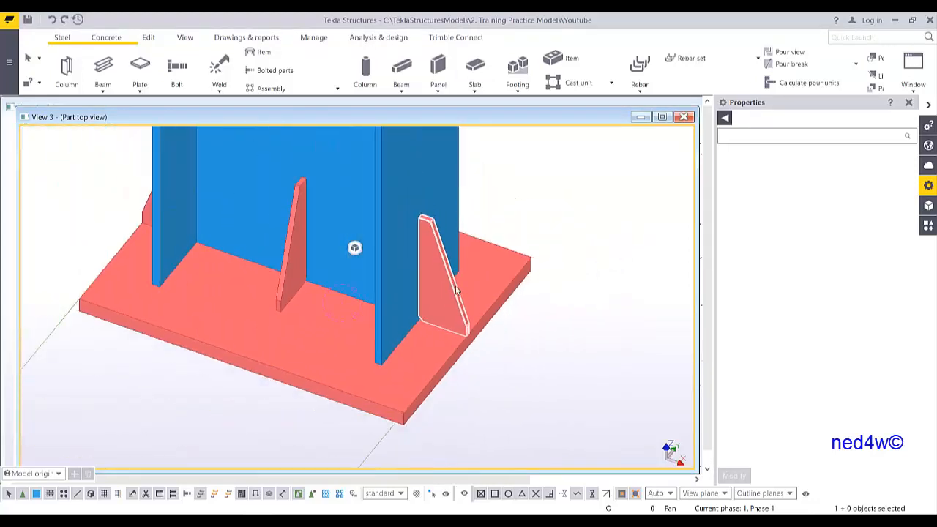
Set up a weld between parts as Edge with Fillet on both sides, below-line size 6 mm and the above-line size cleared.
left_click(221, 91)
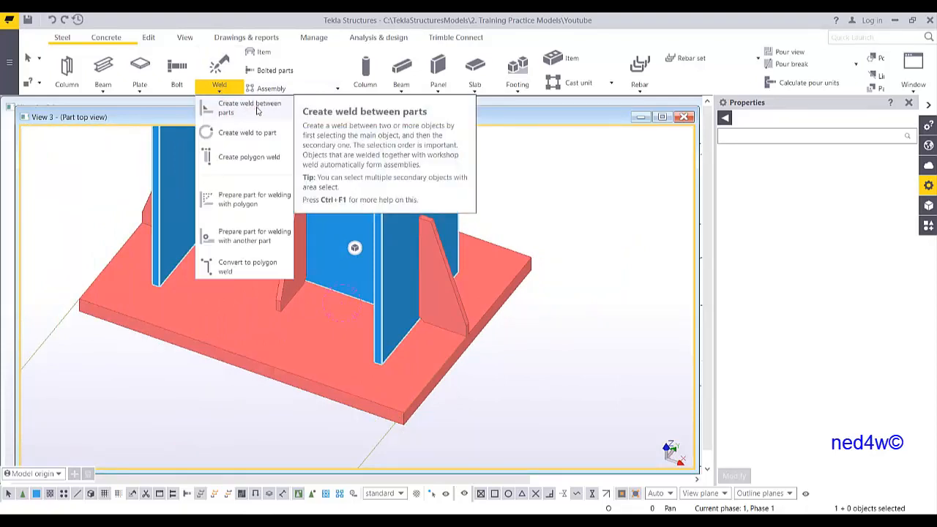
left_click(253, 108)
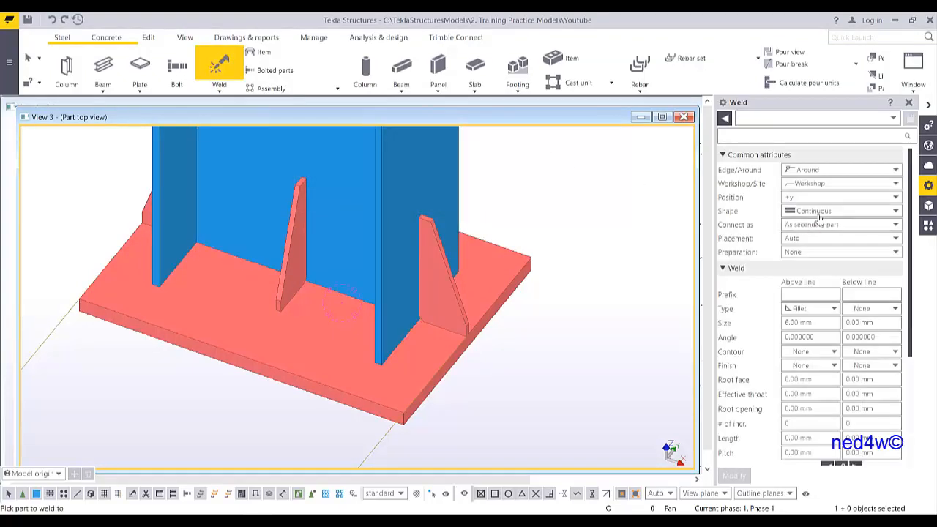
left_click(805, 183)
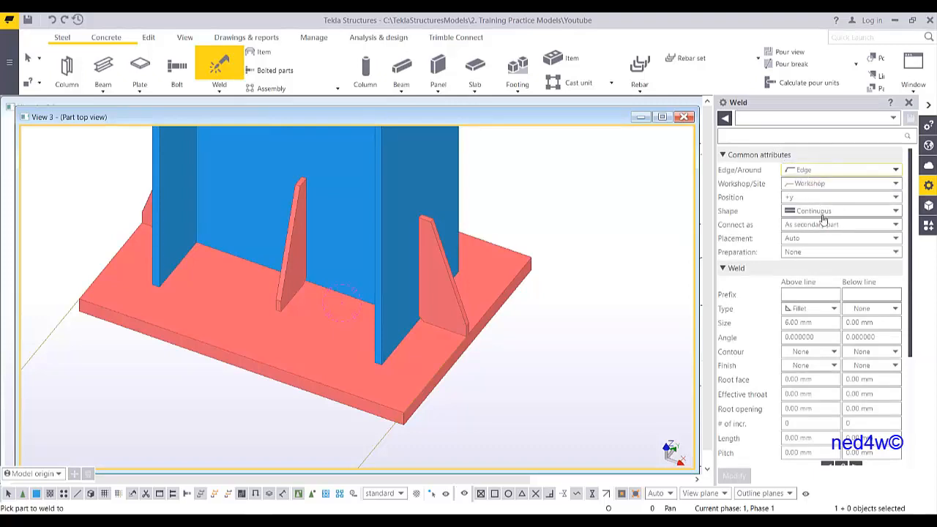
left_click(833, 310)
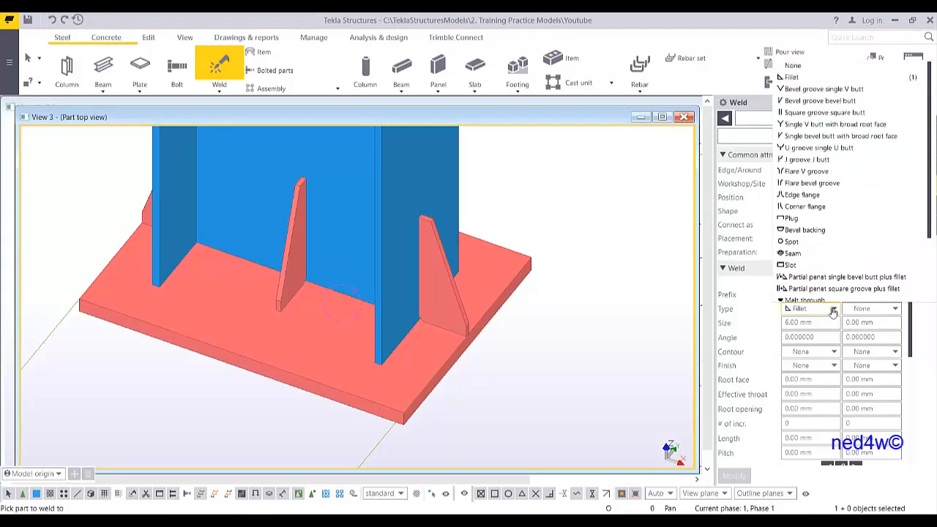
left_click(833, 310)
left_click(883, 311)
left_click(797, 77)
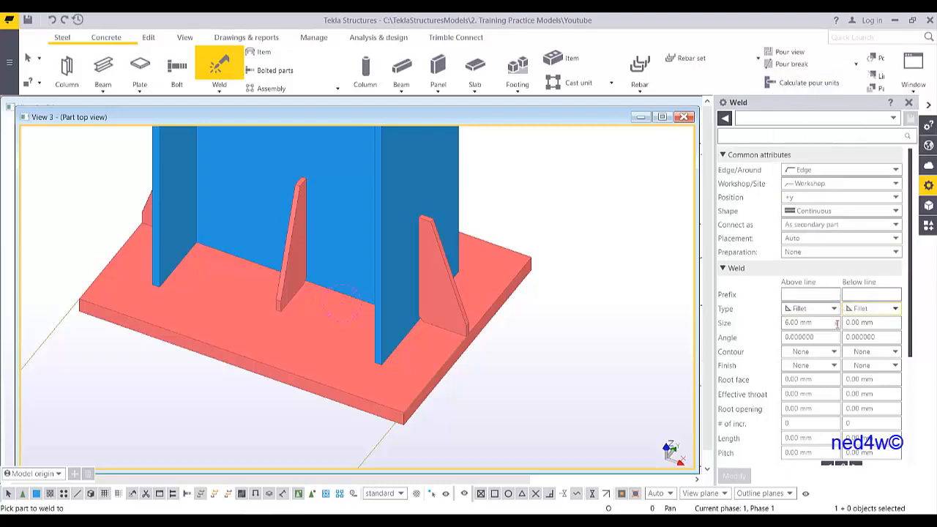
left_click(885, 322)
left_click(820, 323)
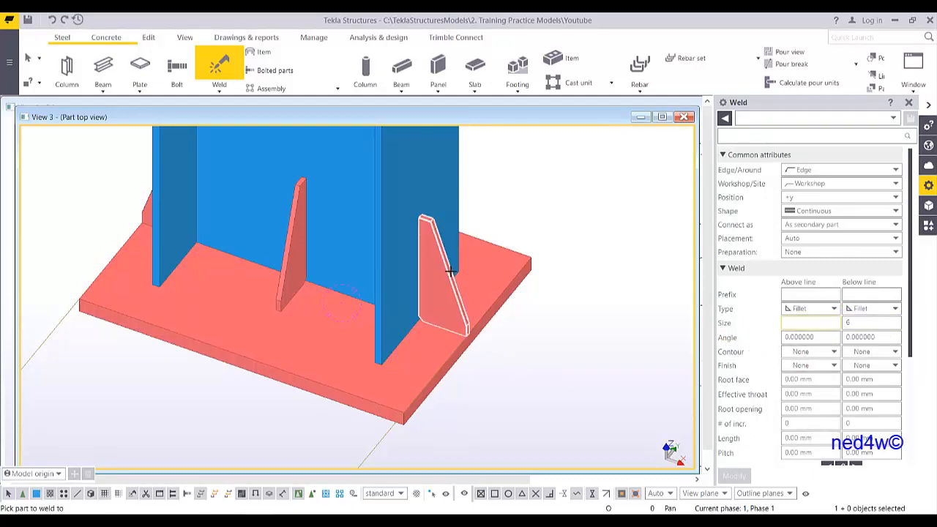
Weld the stiffener on the flange's outer face to the column as main part, and end the command.
left_click(395, 227)
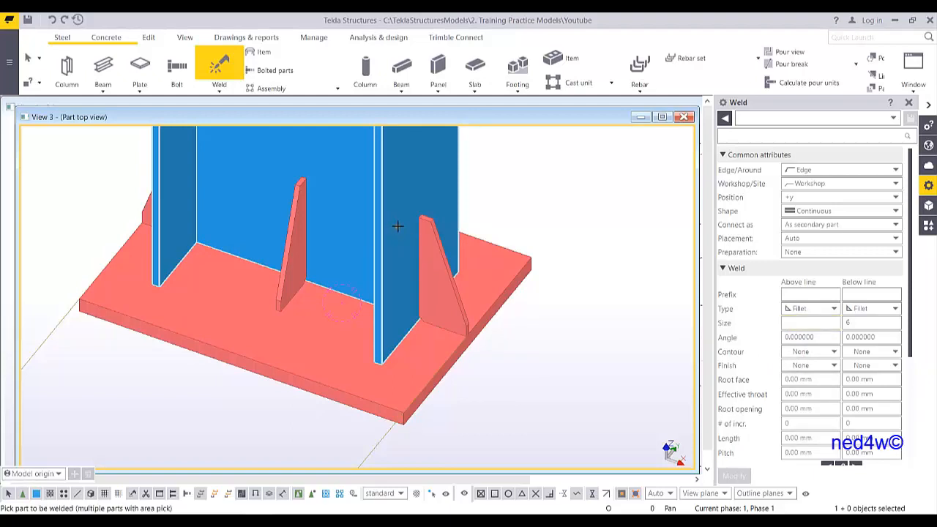
left_click(441, 274)
key("Escape")
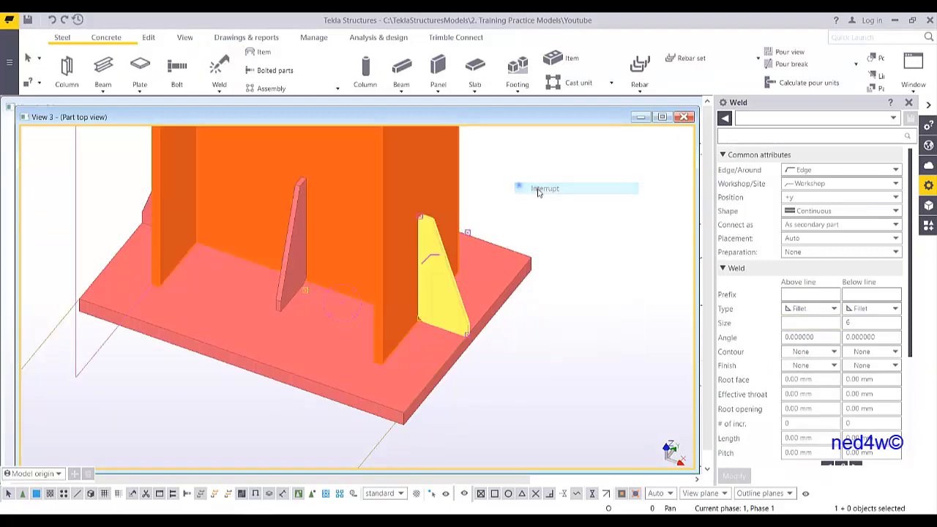
Inquire the column's assembly information to check which parts are welded to it, and close the report.
scroll(384, 282, "up", 5)
mouse_move(384, 278)
middle_mouse_down("ctrl")
mouse_move(353, 301)
mouse_move(249, 320)
mouse_move(396, 291)
middle_mouse_up("ctrl")
scroll(395, 293, "down", 6)
scroll(410, 234, "up", 3)
right_click(393, 186)
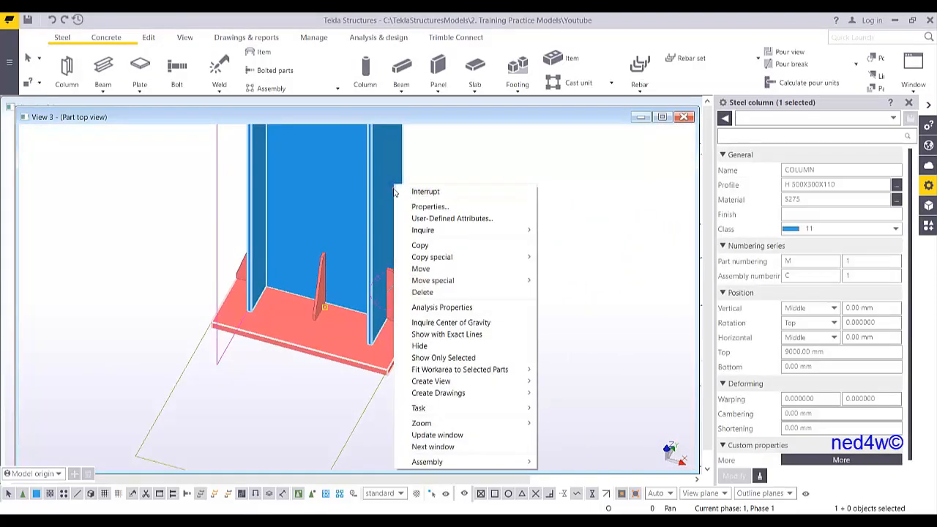
mouse_move(435, 232)
left_click(578, 243)
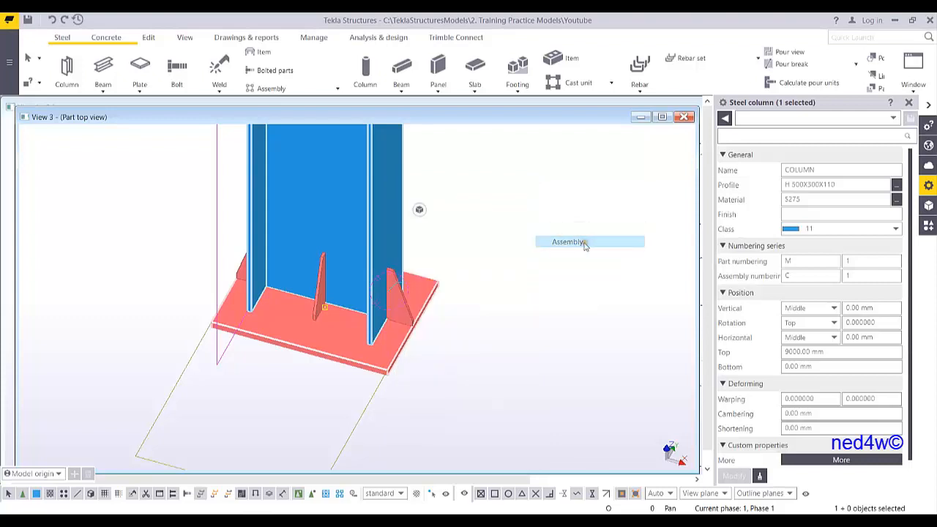
middle_click_drag(467, 409, 494, 487)
scroll(490, 472, "down", 1)
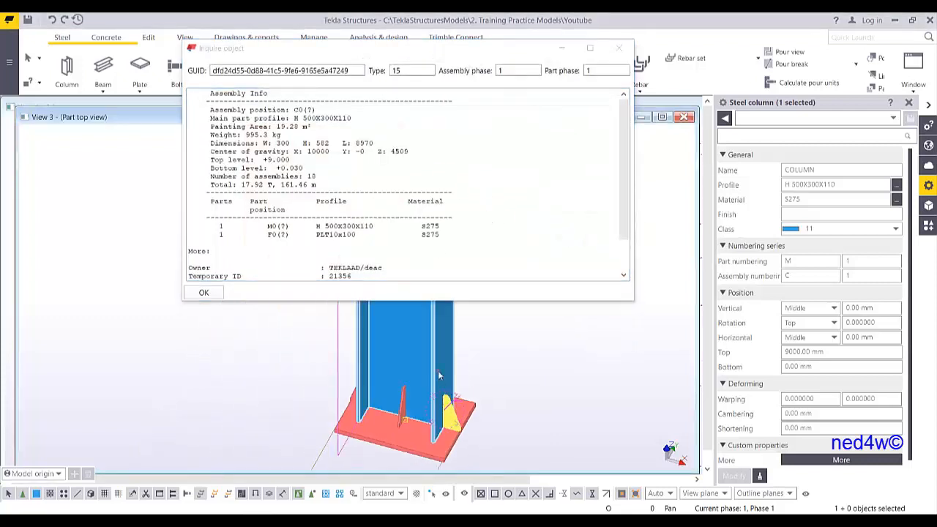
scroll(431, 347, "up", 1)
scroll(476, 366, "up", 5)
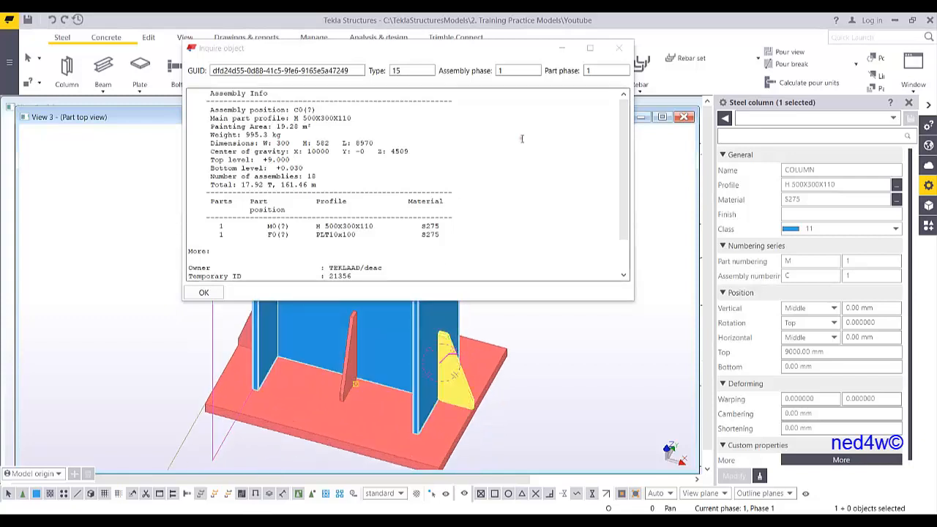
left_click(620, 49)
middle_click_drag(454, 183, 418, 210, "ctrl")
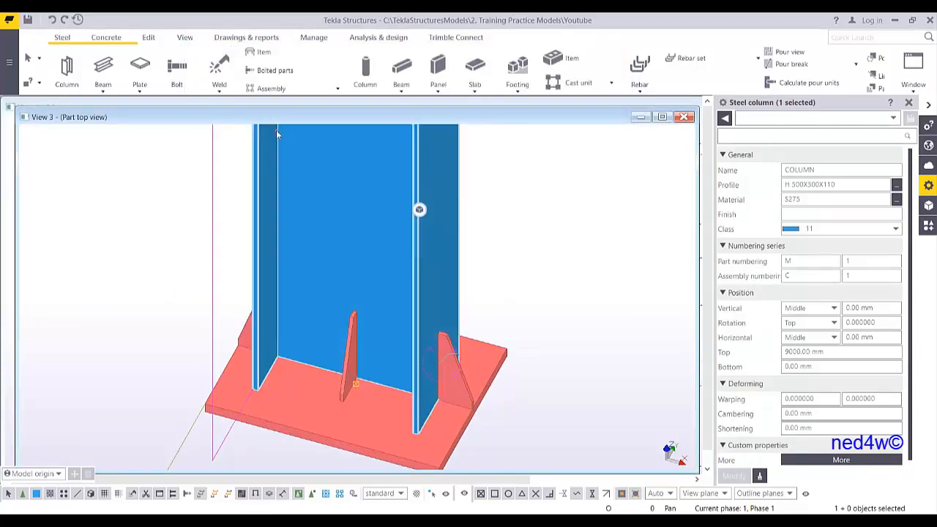
Weld the opposite flange's stiffener and the web stiffener on the same side to the column with the same weld settings.
left_click(219, 66)
middle_click_drag(317, 291, 320, 237, "ctrl")
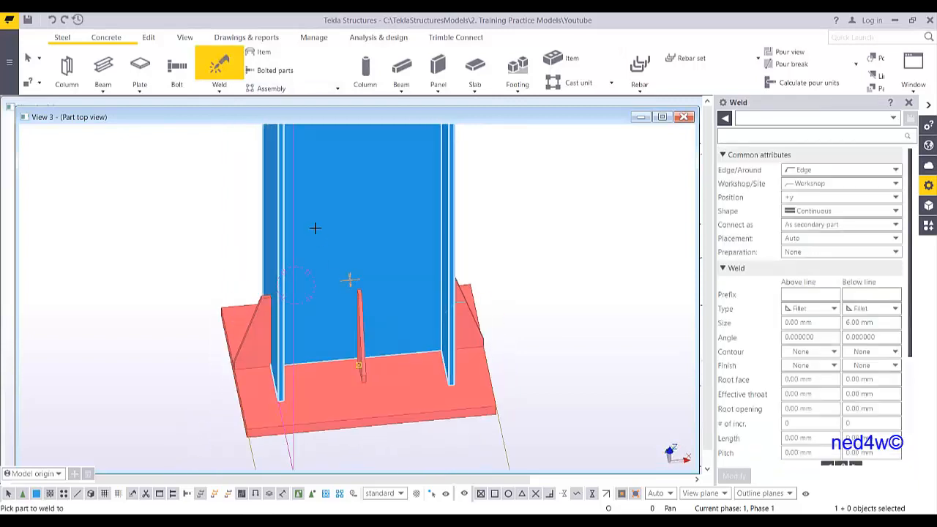
left_click(255, 329)
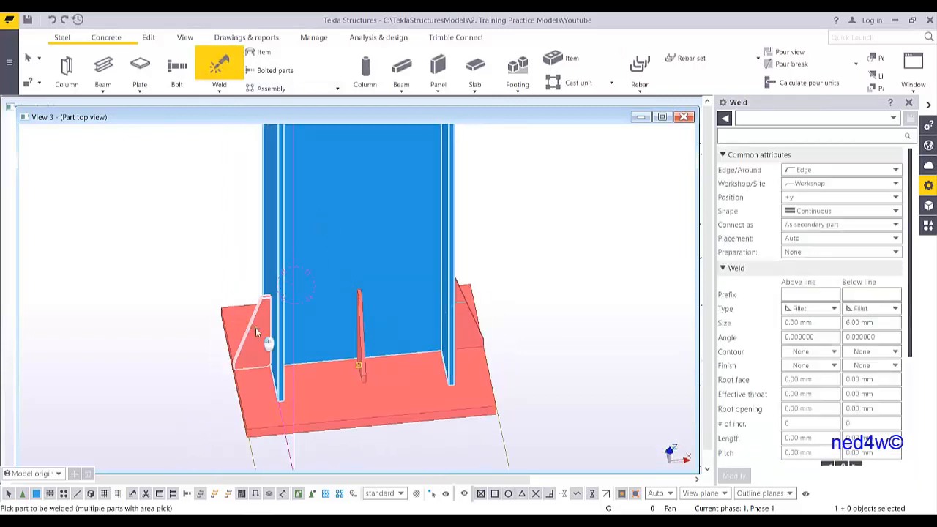
left_click(256, 328)
left_click(354, 217)
left_click(363, 319)
Weld the stiffener on the other side of the web to the column, and end the command.
middle_click_drag(303, 315, 523, 286, "ctrl")
left_click(340, 231)
scroll(256, 302, "up", 2)
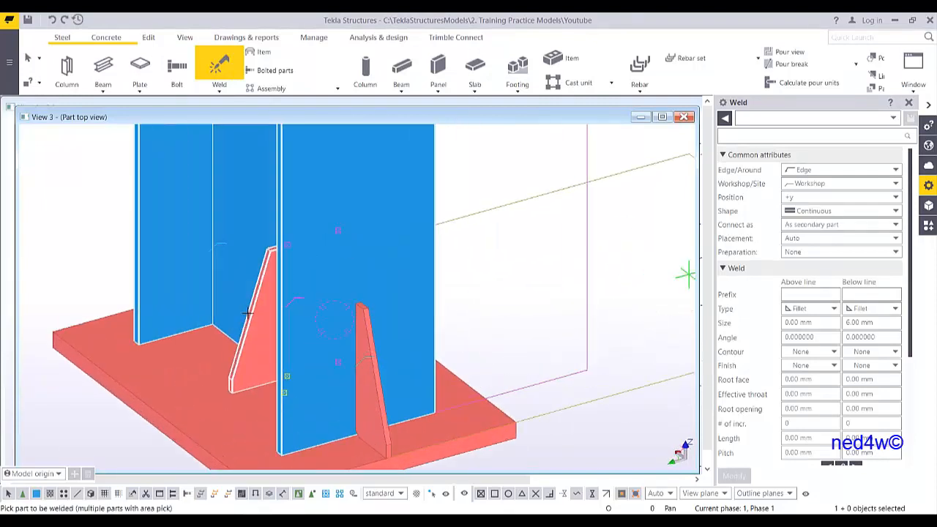
left_click(249, 322)
right_click(531, 214)
left_click(544, 220)
Select the weld of the flange's outer stiffener and examine its placement, preparation, position and tail information properties without changing them.
scroll(371, 351, "up", 5)
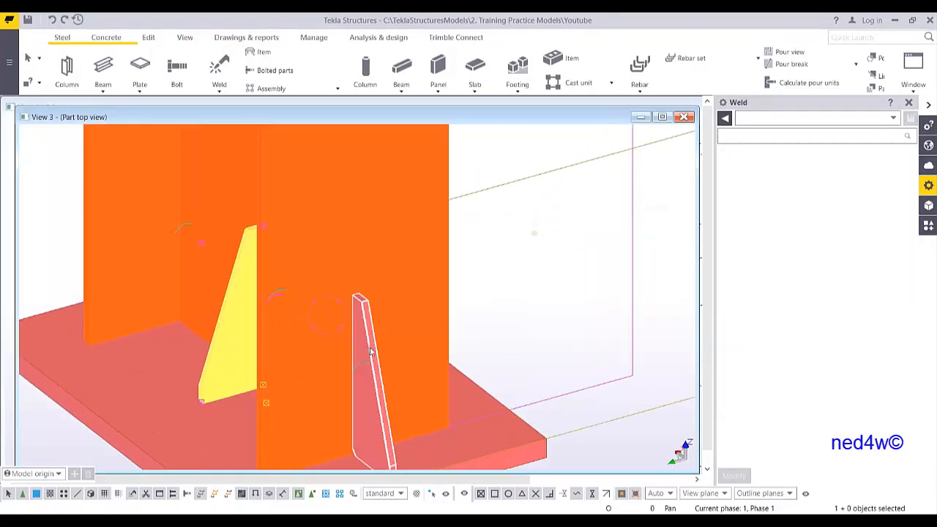
middle_click_drag(364, 394, 384, 307)
scroll(383, 268, "up", 1)
scroll(382, 267, "down", 4)
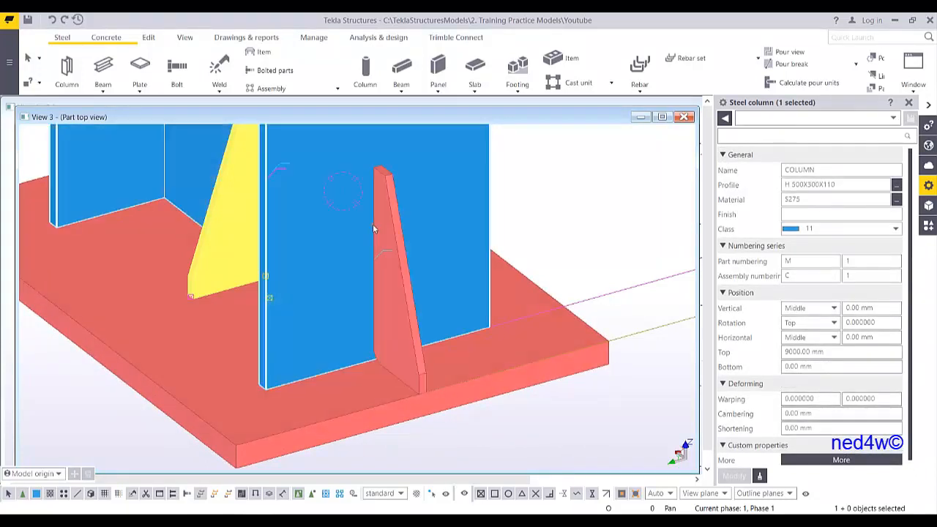
left_click(384, 250)
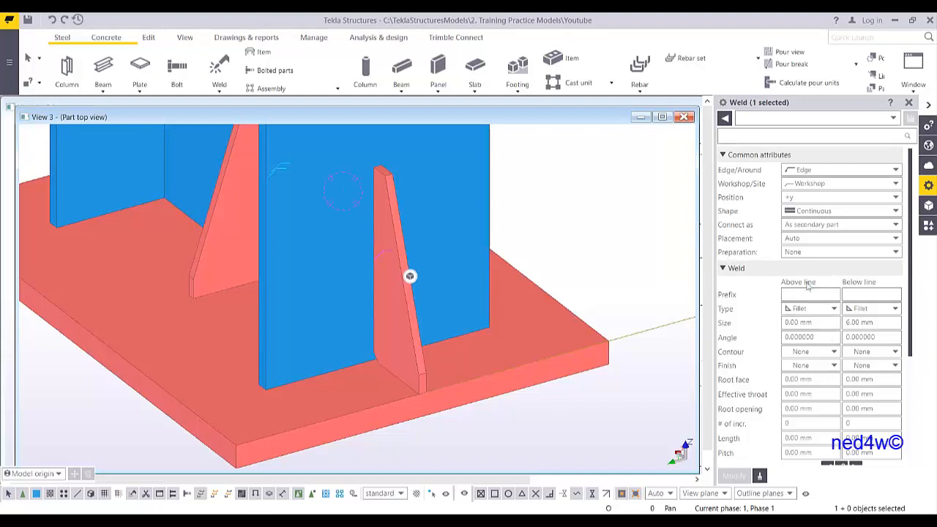
left_click(811, 240)
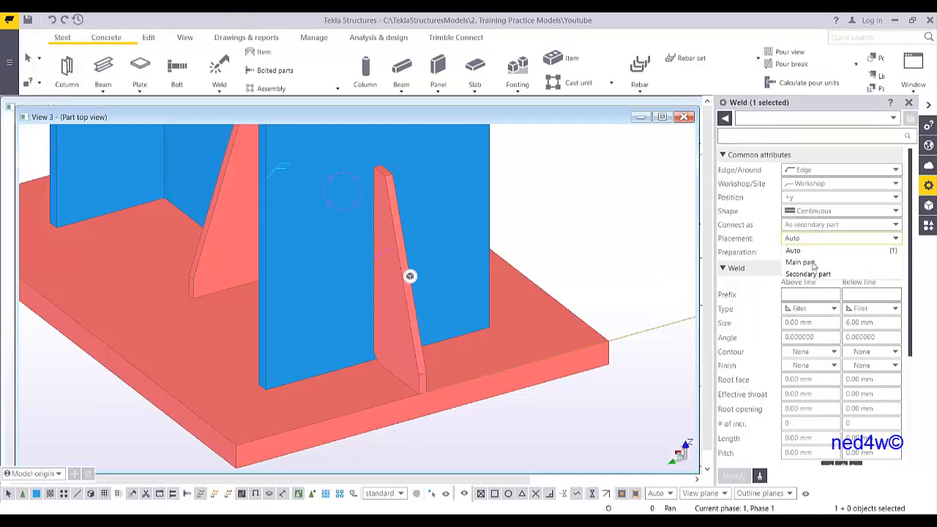
left_click(761, 232)
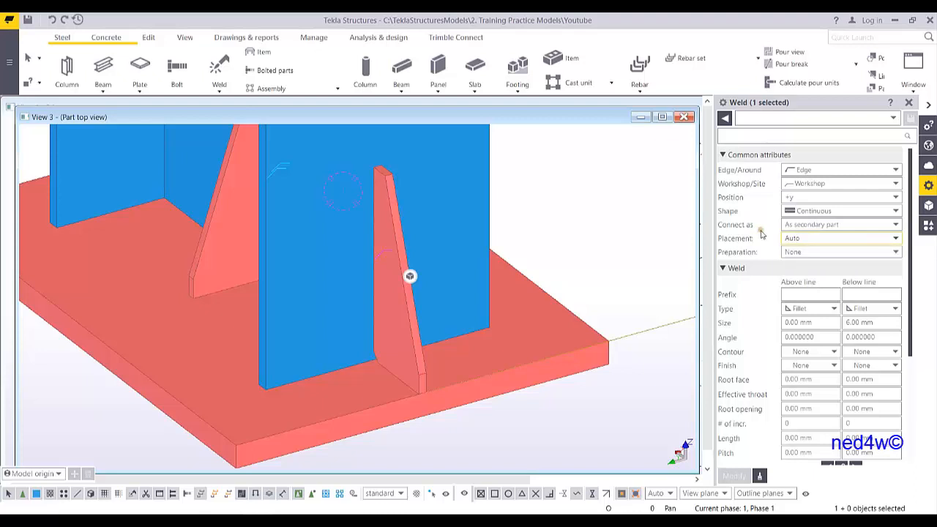
left_click(803, 258)
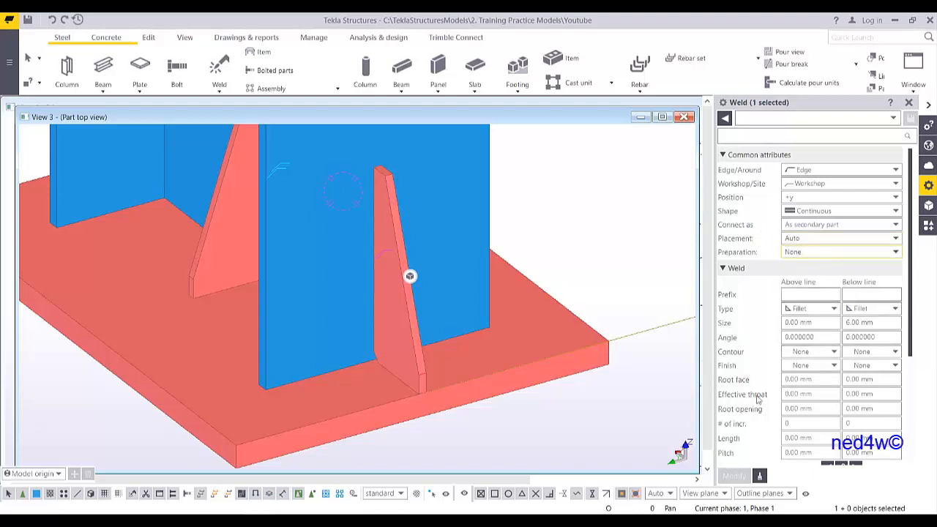
scroll(758, 399, "down", 5)
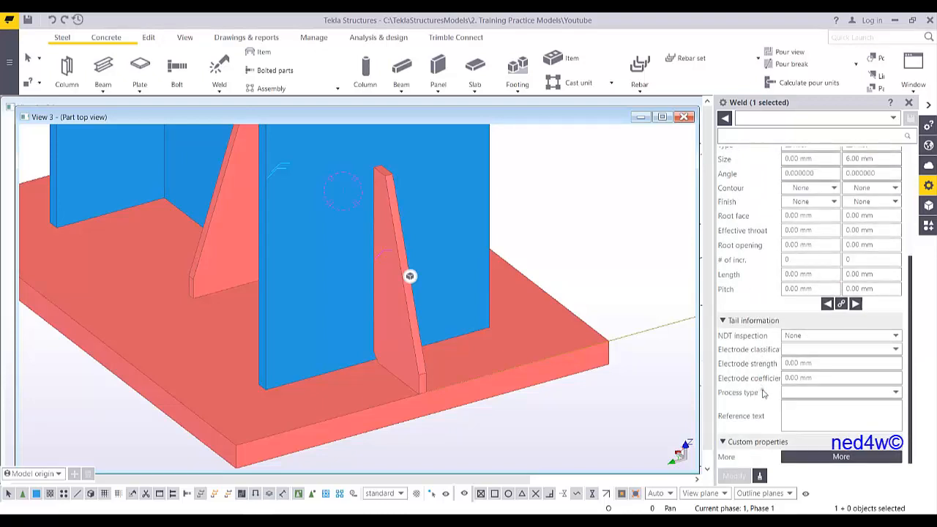
scroll(757, 286, "up", 2)
scroll(758, 282, "up", 2)
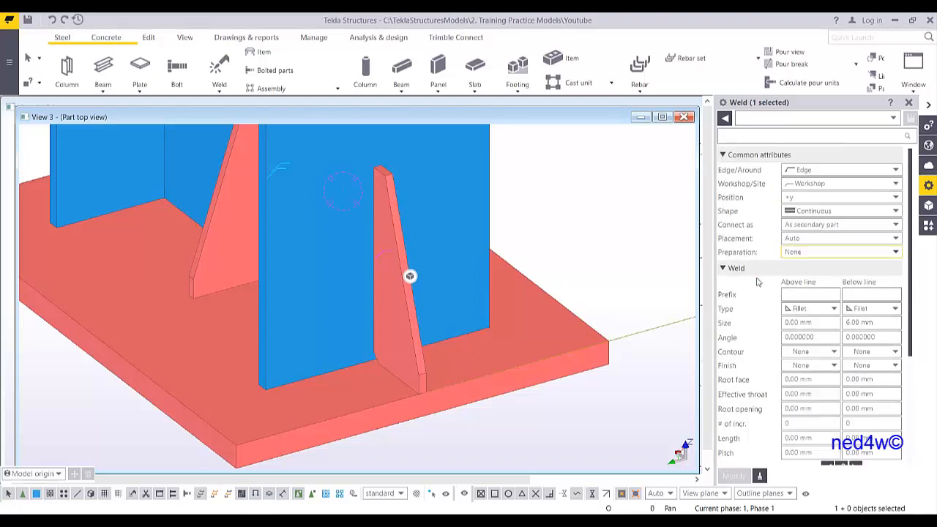
left_click(804, 198)
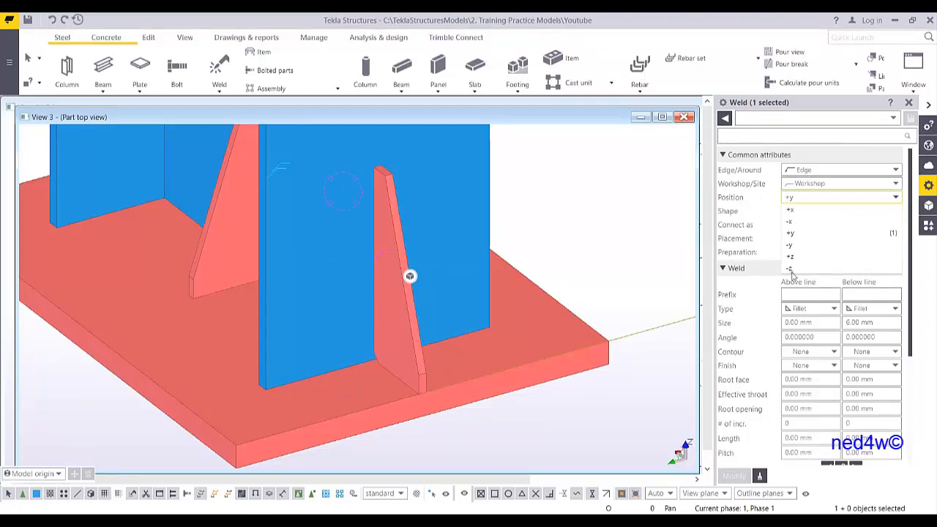
left_click(588, 246)
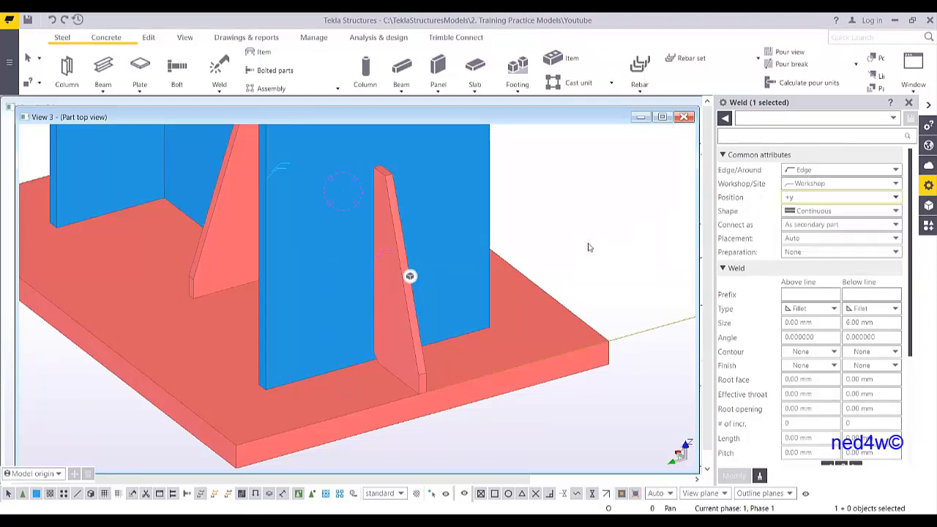
left_click(577, 235)
Configure the Weld command for an Around weld with above-line type None and below-line size 7 mm.
middle_click_drag(374, 258, 393, 272)
scroll(392, 272, "down", 2)
middle_click_drag(291, 282, 410, 228, "ctrl")
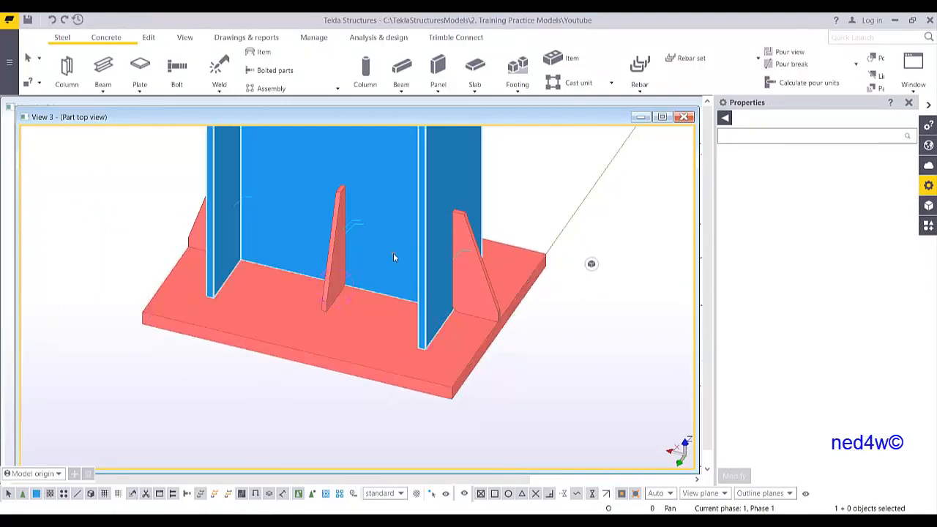
left_click(226, 76)
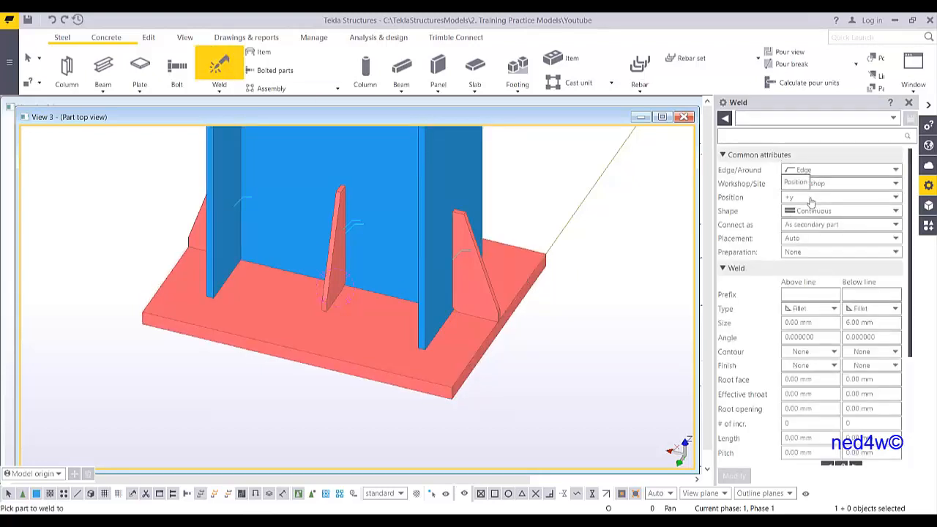
left_click(829, 170)
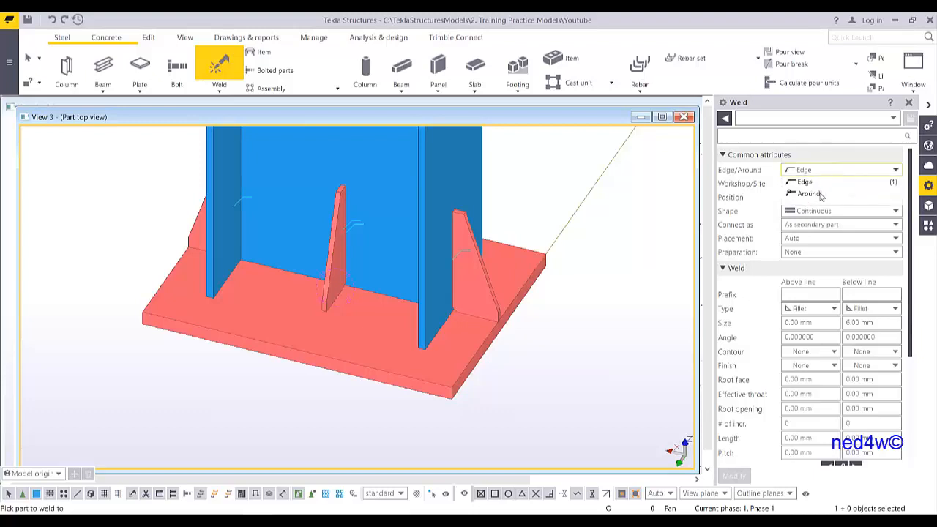
left_click(821, 194)
left_click(823, 315)
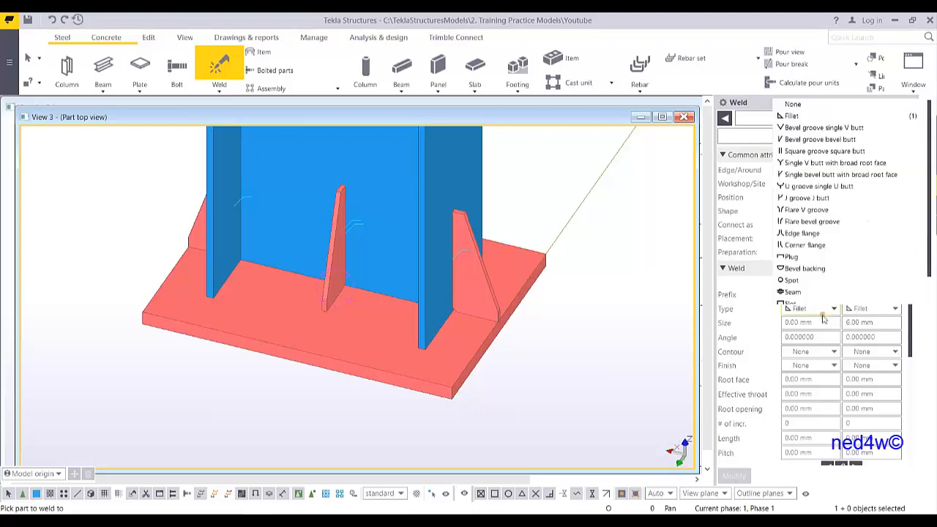
left_click(805, 72)
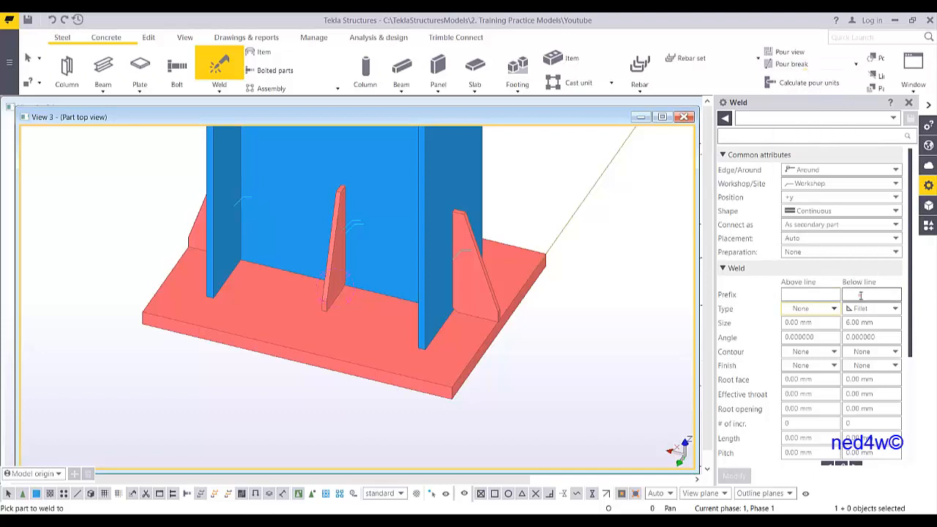
left_click(861, 322)
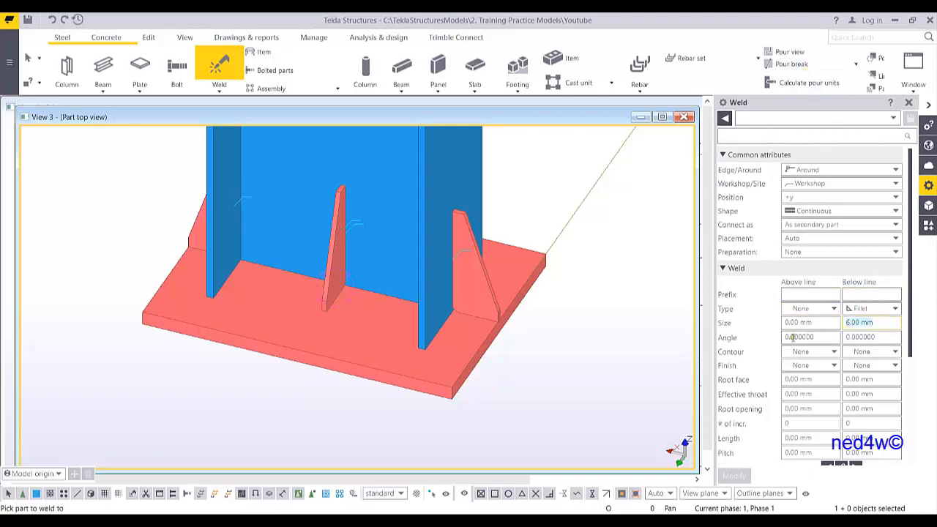
type("7")
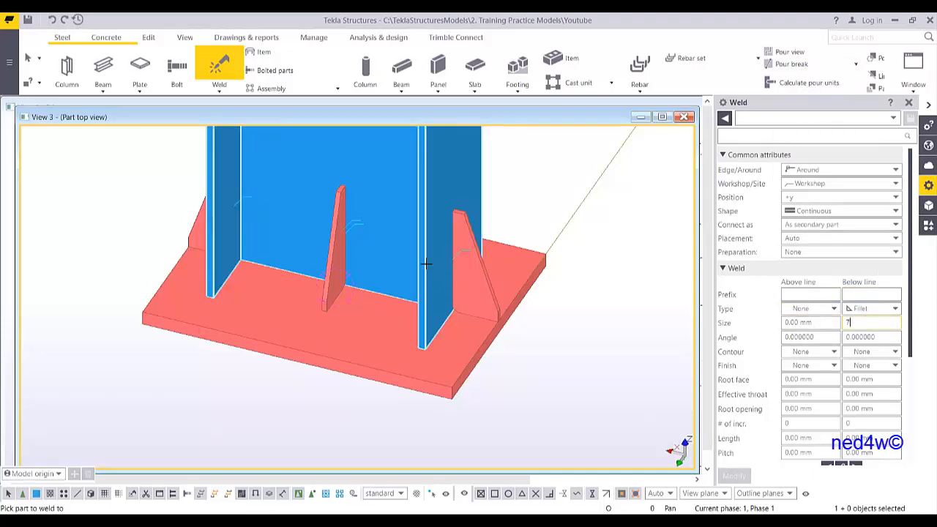
Weld the base plate to the column as main part, and end the command.
left_click(404, 209)
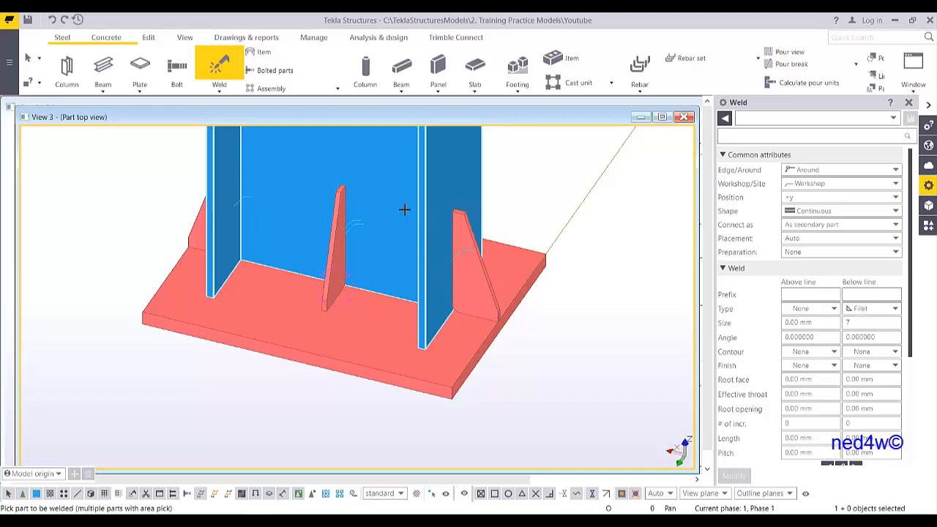
left_click(377, 333)
key("Escape")
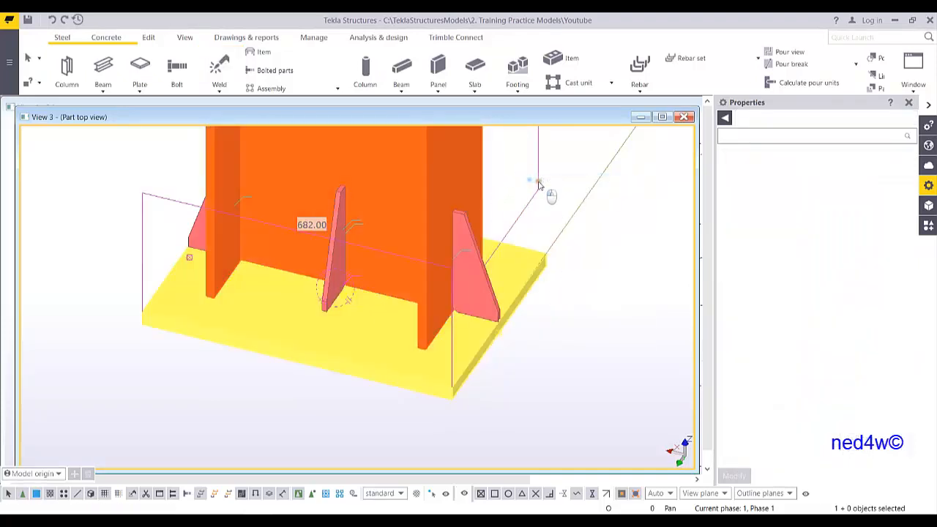
left_click(539, 183)
Inquire the column's assembly information to check that the base plate is included, and close the report.
scroll(485, 277, "down", 2)
scroll(408, 288, "up", 3)
middle_click_drag(408, 289, 401, 318, "ctrl")
scroll(401, 314, "down", 5)
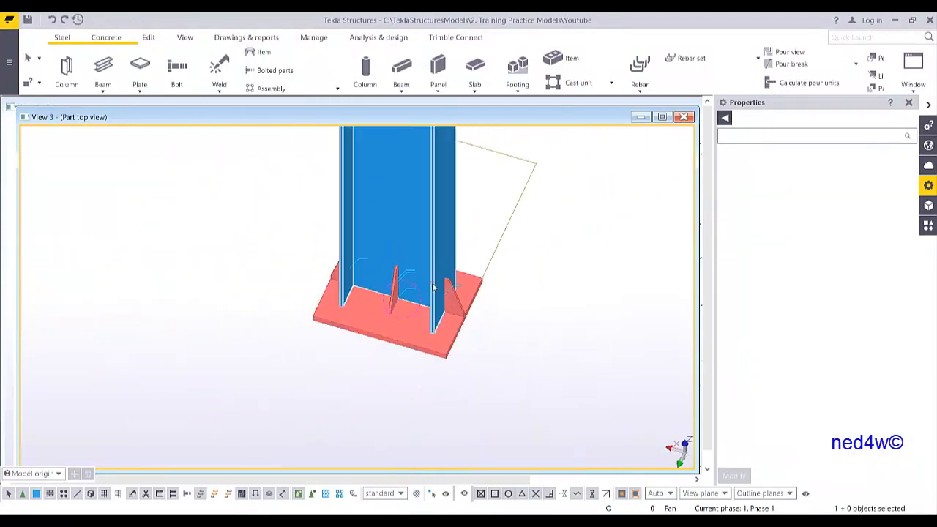
right_click(455, 199)
mouse_move(507, 246)
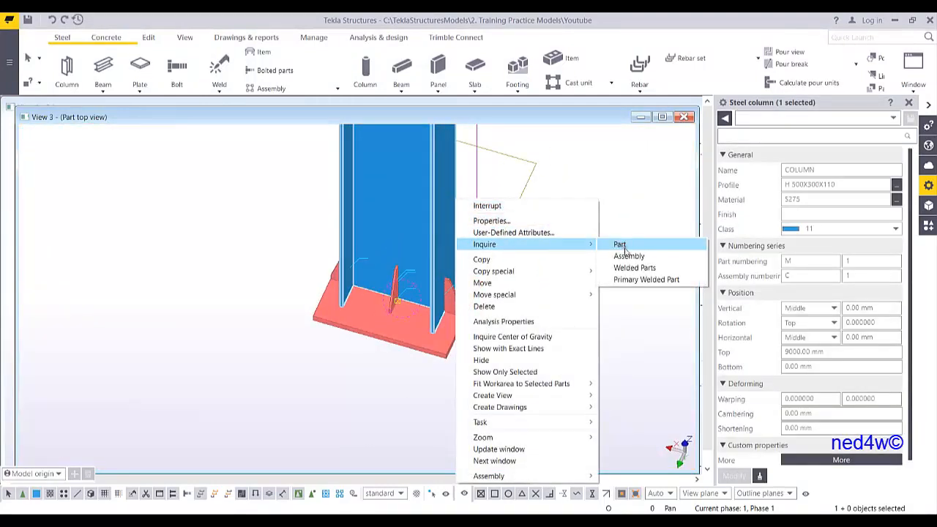
left_click(629, 257)
middle_click_drag(495, 336, 414, 315)
left_click(627, 48)
Bring up the part front view of the column, framed on the base plate and stiffeners.
scroll(435, 297, "down", 2)
key("ctrl+p")
scroll(330, 350, "up", 2)
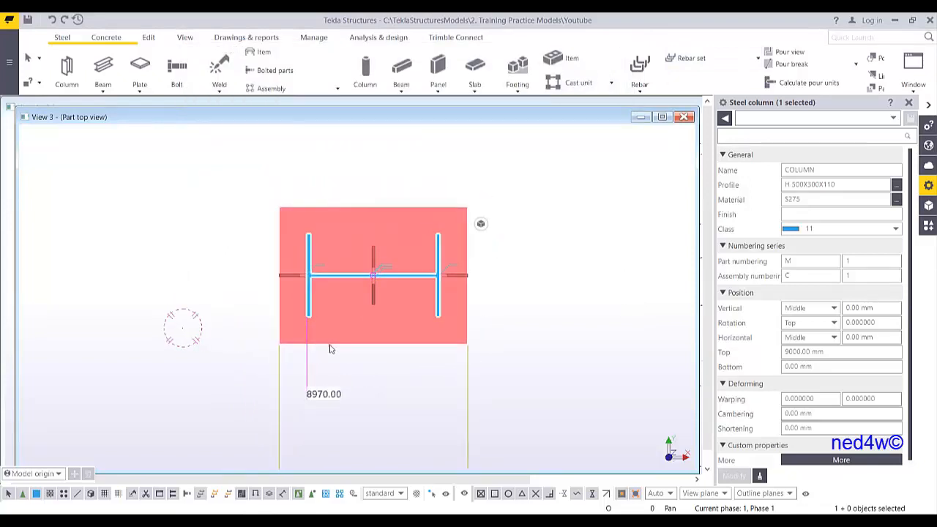
key("ctrl+Tab")
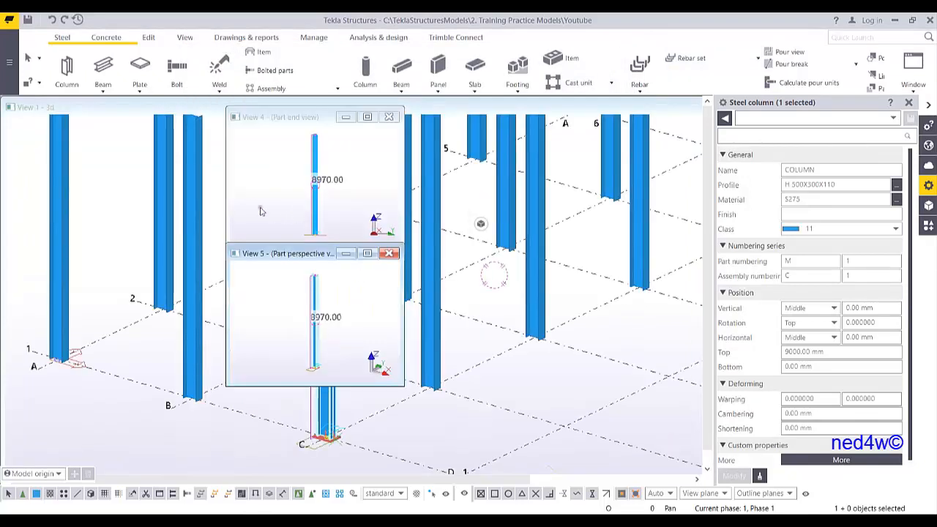
key("ctrl+F4")
key("ctrl+Tab")
mouse_move(416, 300)
middle_mouse_down()
mouse_move(364, 265)
mouse_move(424, 299)
middle_mouse_up()
scroll(370, 279, "down", 4)
left_click(558, 314)
scroll(313, 379, "up", 4)
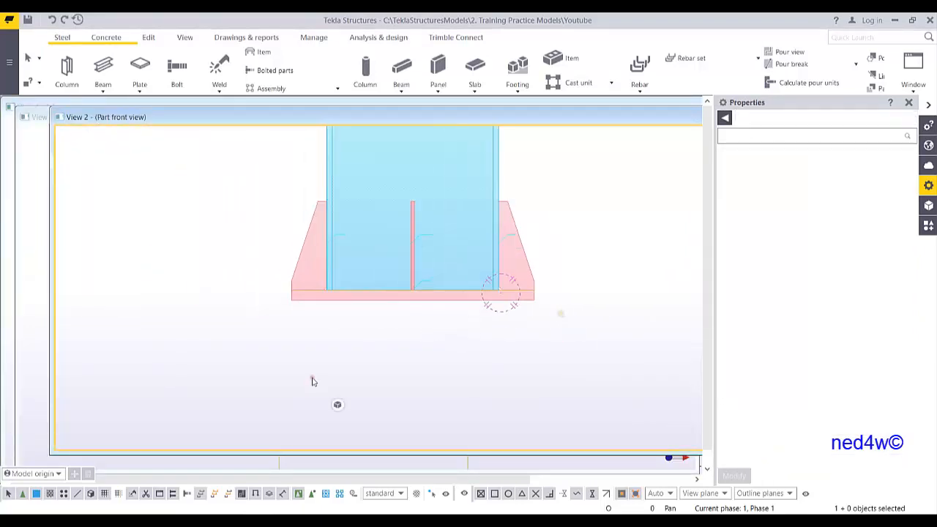
scroll(418, 339, "up", 1)
middle_click_drag(441, 337, 401, 372)
scroll(366, 353, "up", 3)
scroll(349, 336, "down", 1)
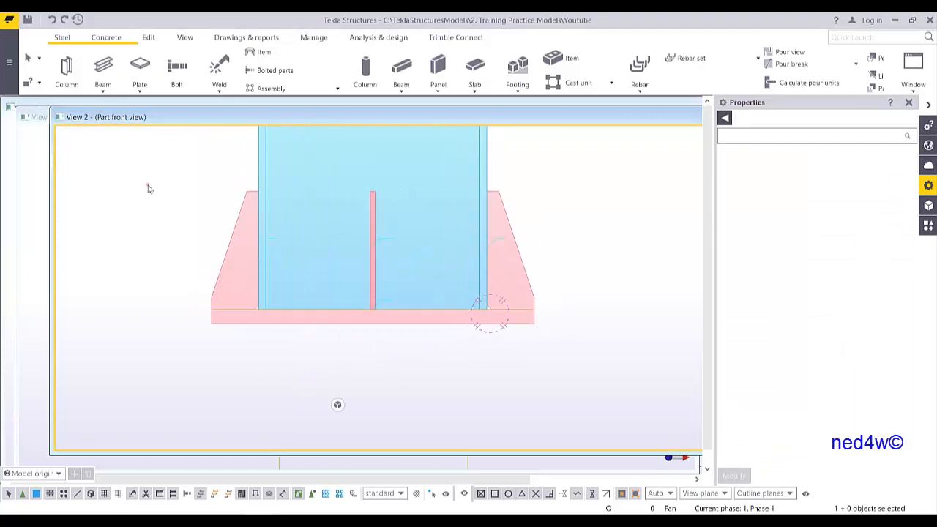
Set up a steel beam named SHEAR KEY with the Perwaja Steel profile H 200X200X49.
left_click(103, 85)
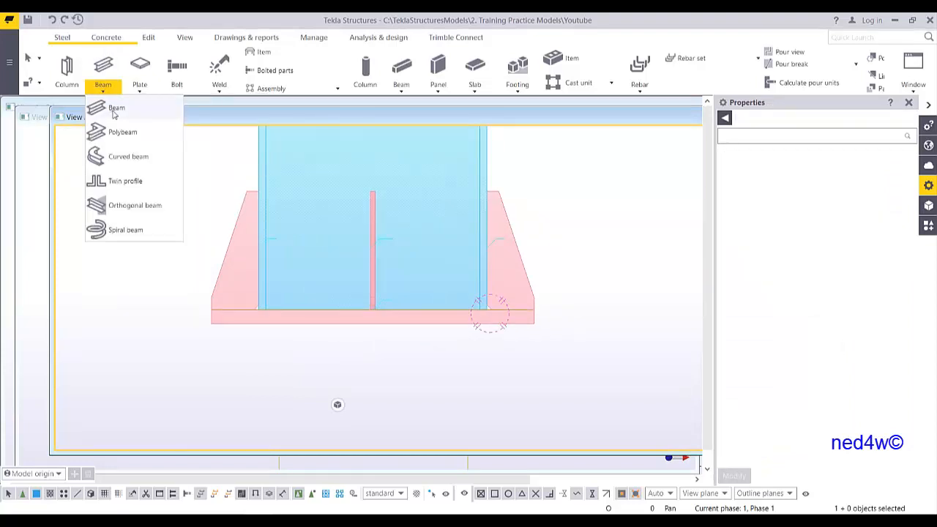
left_click(112, 107)
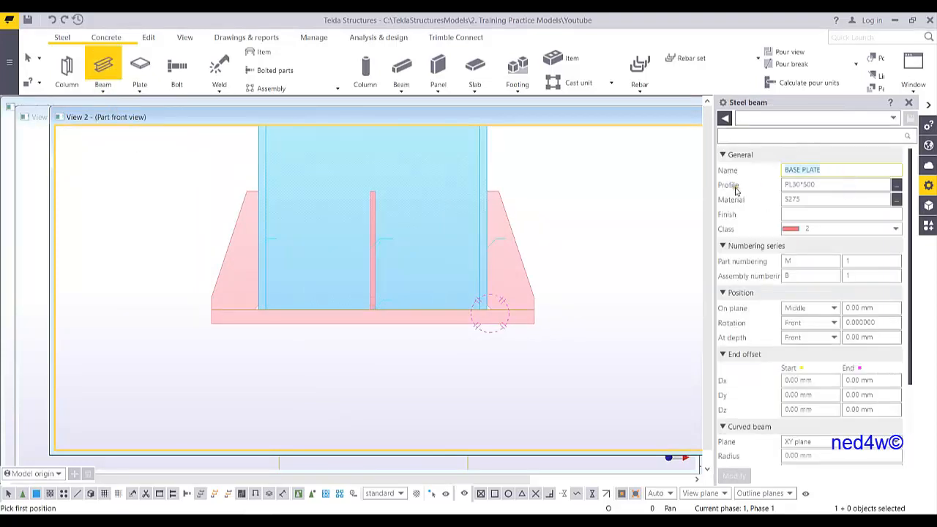
type("SHEAR KEY")
left_click(896, 185)
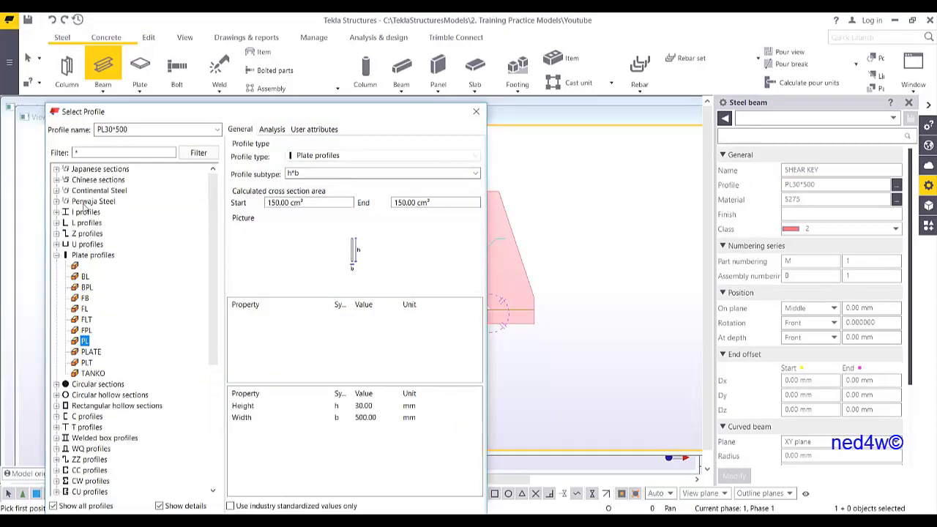
left_click(57, 212)
left_click(56, 202)
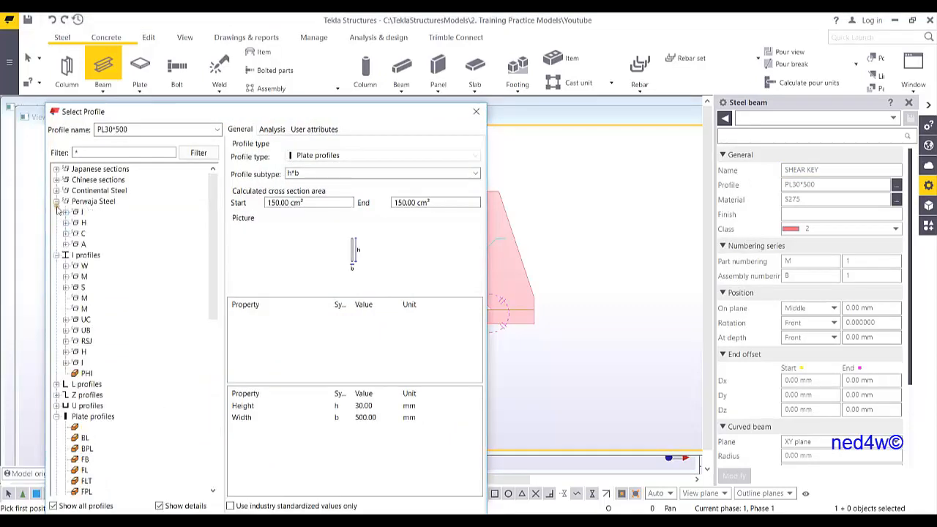
left_click(66, 223)
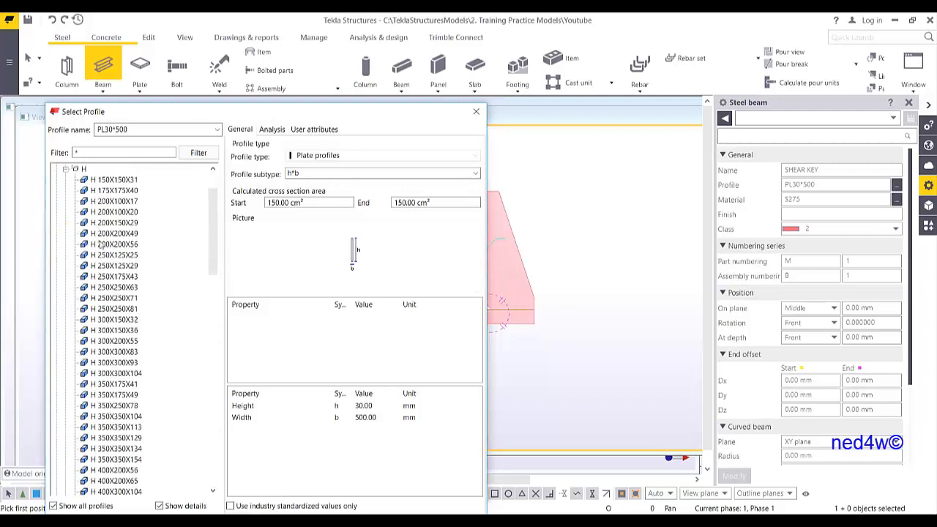
left_click(94, 233)
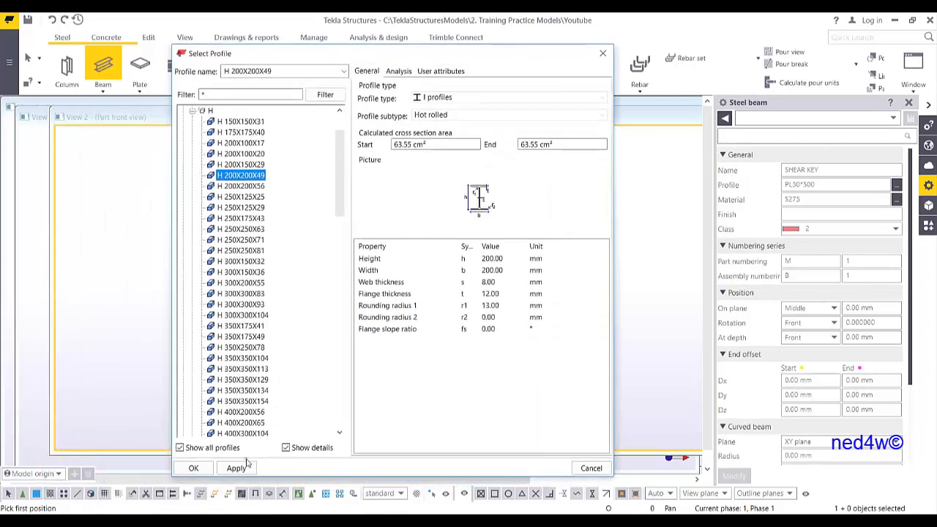
left_click(237, 468)
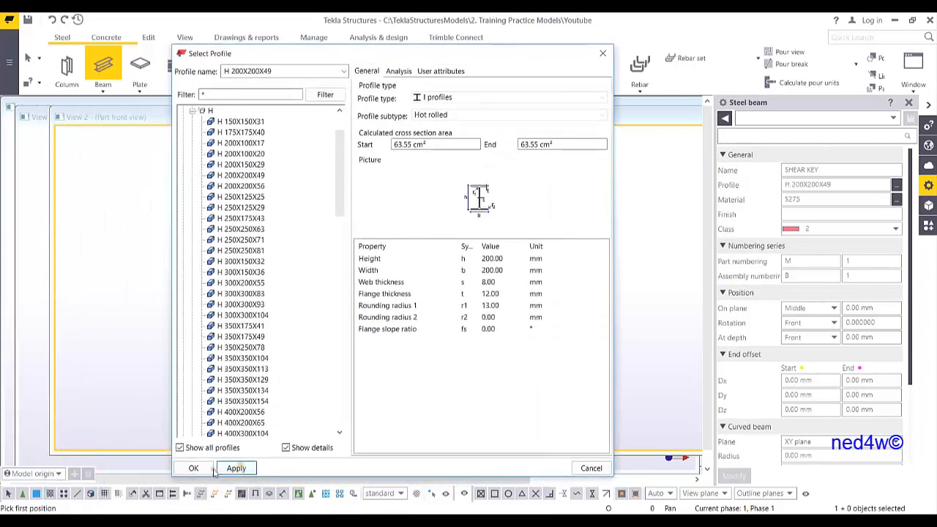
left_click(194, 468)
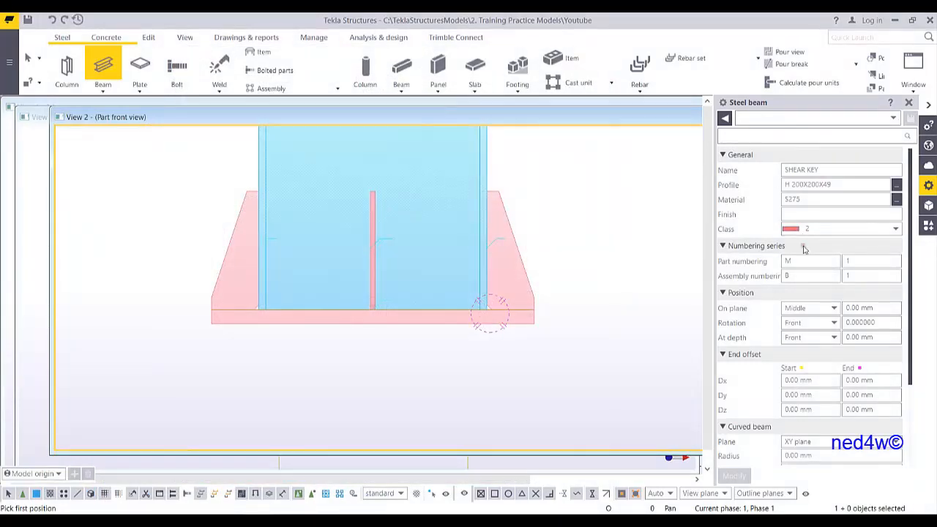
Set the shear key's depth position to Middle and model it 250 mm downward from the midpoint of the base plate's underside, ending the command.
left_click(799, 338)
left_click(797, 351)
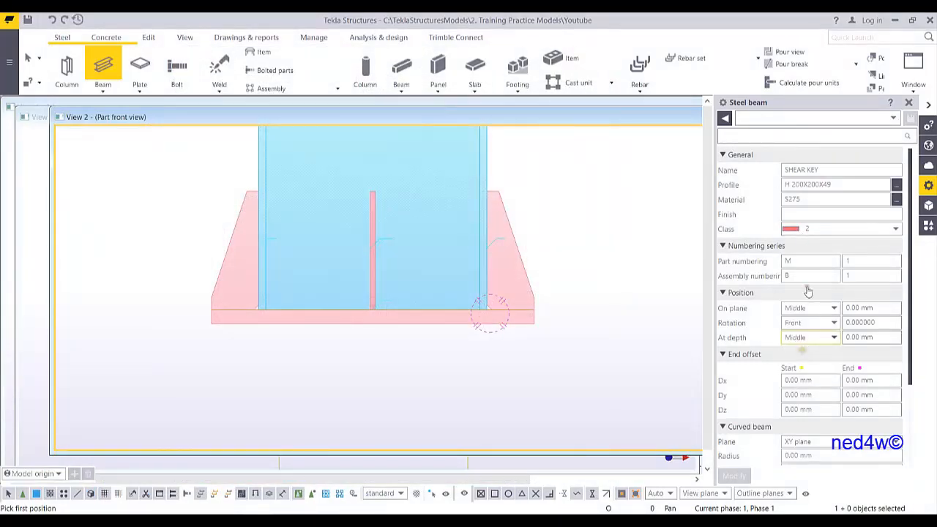
left_click(374, 323)
scroll(412, 402, "down", 2)
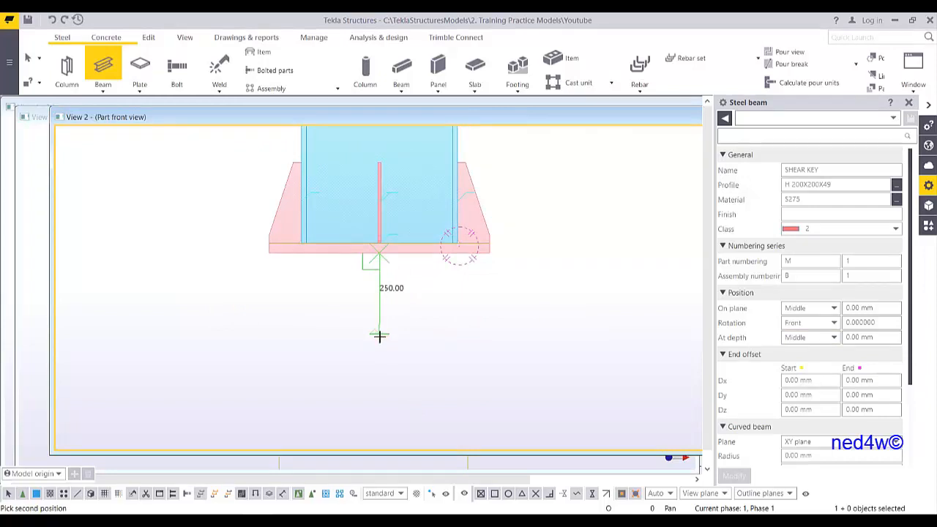
left_click(379, 336)
right_click(438, 272)
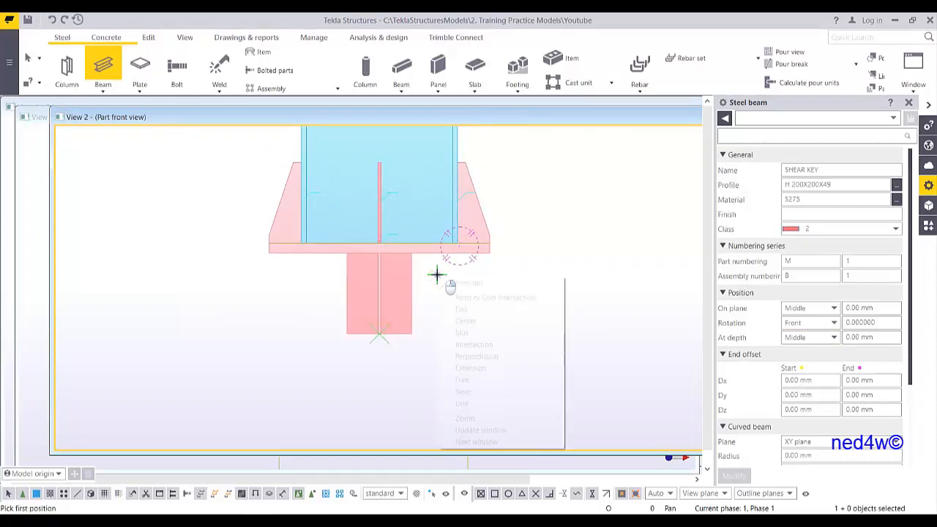
left_click(461, 278)
Change the shear key's rotation so its flanges run parallel to the column flanges, and apply the change.
scroll(418, 288, "down", 2)
middle_click_drag(418, 288, 402, 303, "ctrl")
scroll(406, 302, "up", 2)
key("ctrl+4")
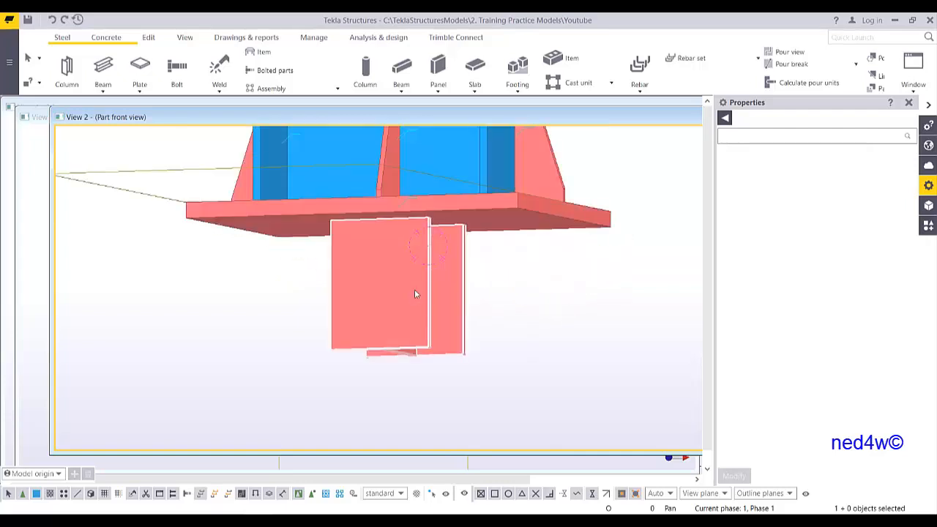
scroll(413, 289, "up", 1)
left_click(415, 276)
middle_click_drag(417, 270, 483, 322, "ctrl")
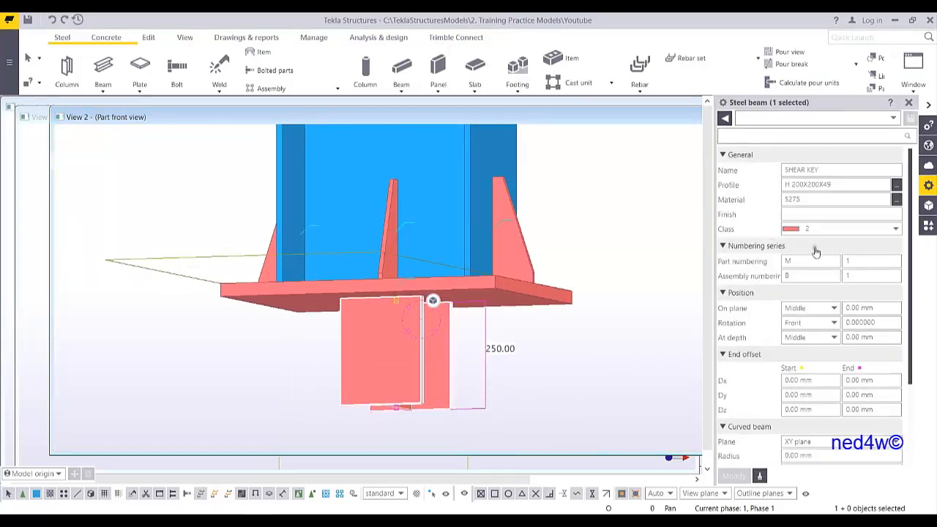
left_click(808, 323)
left_click(801, 351)
left_click(735, 476)
Weld the shear key to the base plate, with the base plate as main part, and end the command.
middle_click_drag(519, 373, 549, 330, "ctrl")
left_click(219, 66)
middle_click_drag(469, 320, 542, 277, "ctrl")
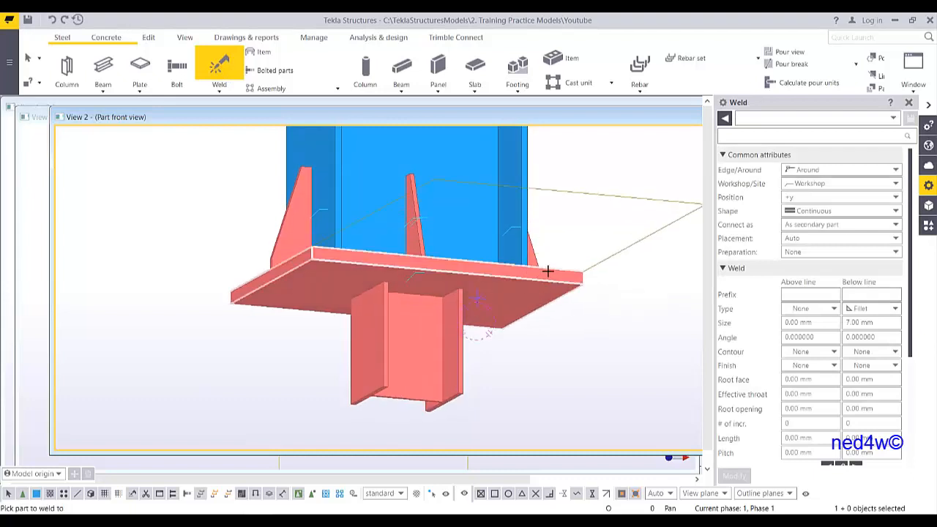
left_click(472, 306)
left_click(467, 330)
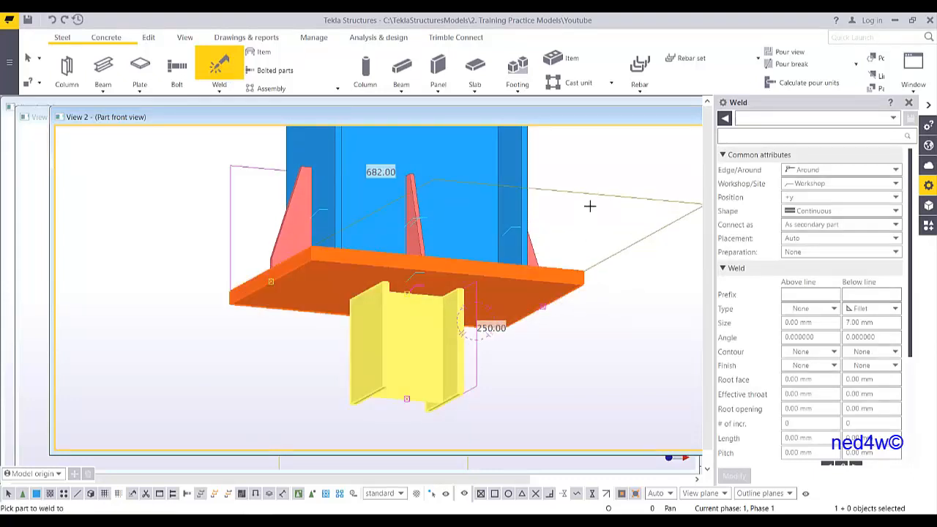
right_click(601, 212)
Inquire the column's assembly information to check that the shear key is included, and close the report.
scroll(590, 254, "down", 3)
middle_click_drag(586, 258, 529, 249, "ctrl")
right_click(520, 204)
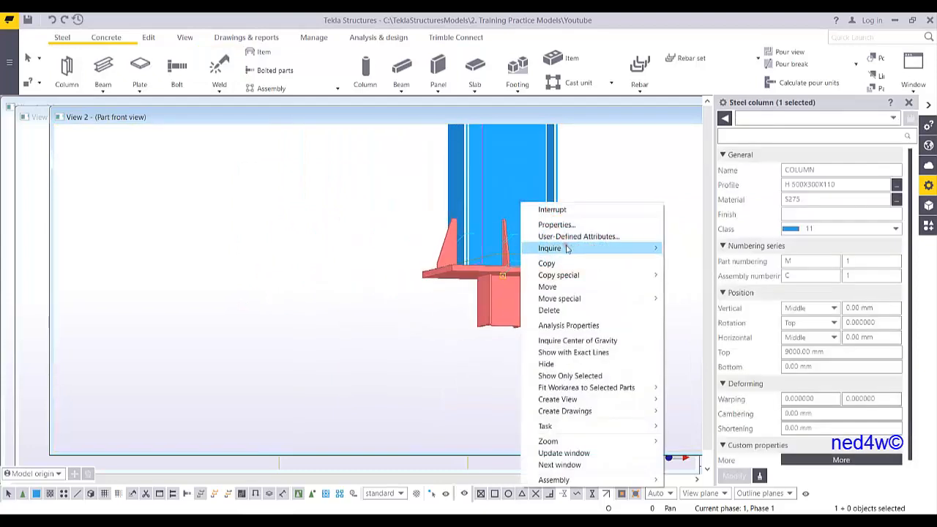
mouse_move(567, 248)
left_click(694, 260)
mouse_move(653, 287)
middle_mouse_down()
mouse_move(550, 393)
mouse_move(477, 393)
mouse_move(485, 419)
mouse_move(505, 399)
mouse_move(505, 362)
middle_mouse_up()
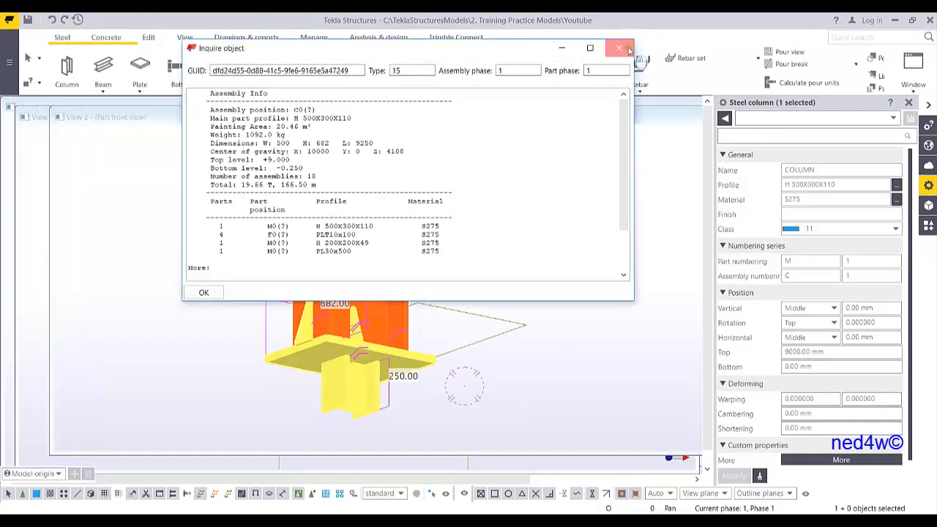
left_click(628, 46)
Return the front view to its flat projection and bring up the column's part top view, framed on the base plate with nothing selected.
middle_click_drag(422, 288, 454, 309)
key("ctrl+p")
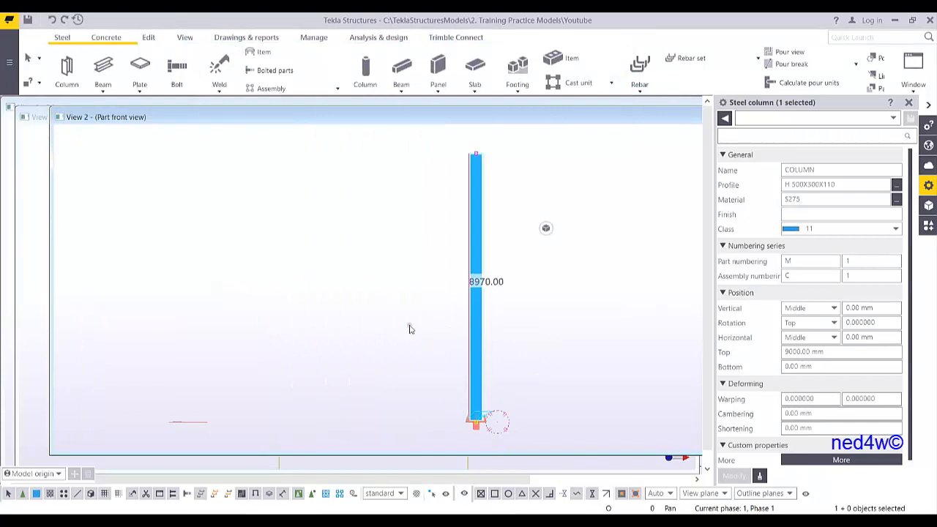
scroll(488, 410, "up", 5)
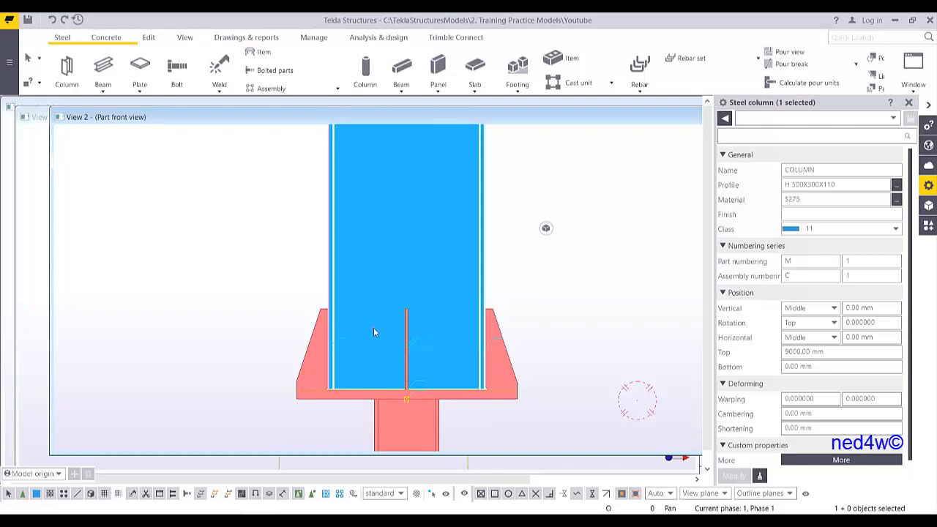
scroll(388, 326, "down", 3)
key("ctrl+Tab")
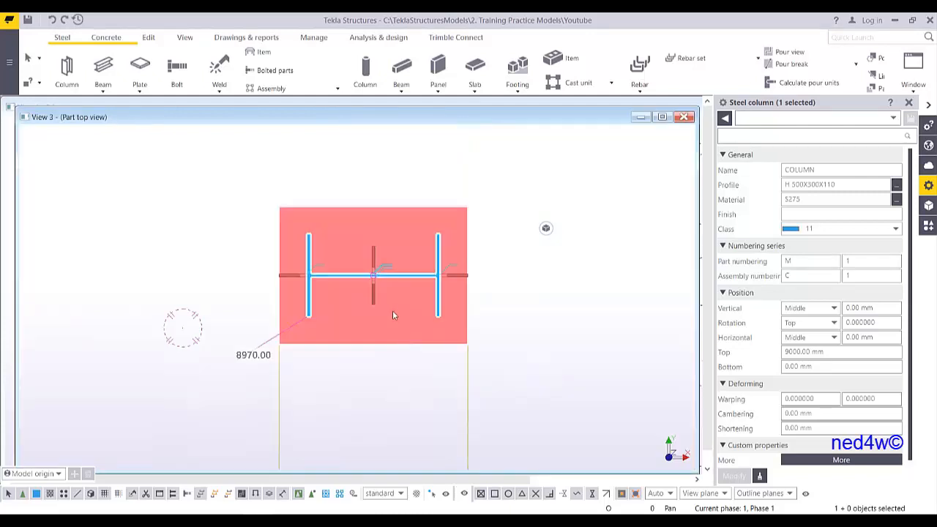
scroll(392, 314, "up", 2)
left_click(163, 234)
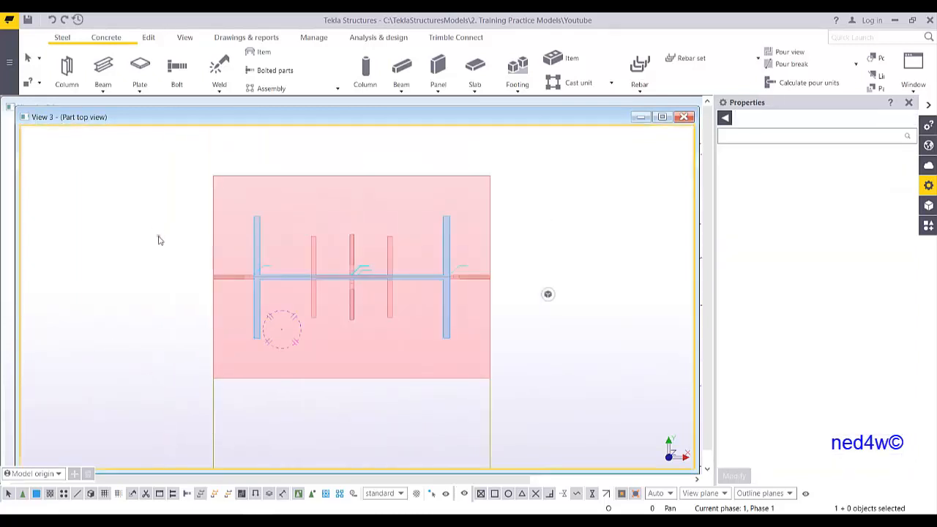
Set up a bolt array with 30 mm bolts and bolt distances of 80 in both X and Y.
left_click(182, 79)
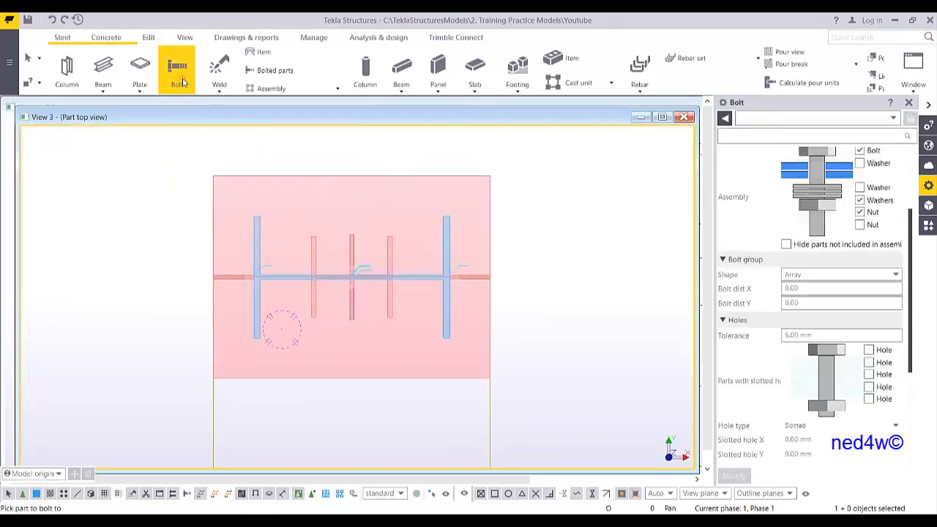
scroll(797, 315, "up", 1)
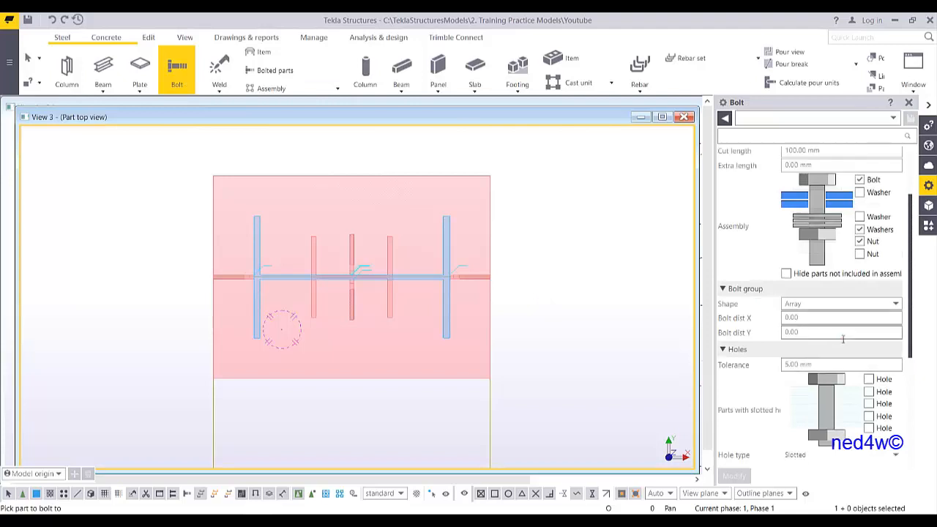
left_click(814, 317)
type("80")
key("Tab")
type("80")
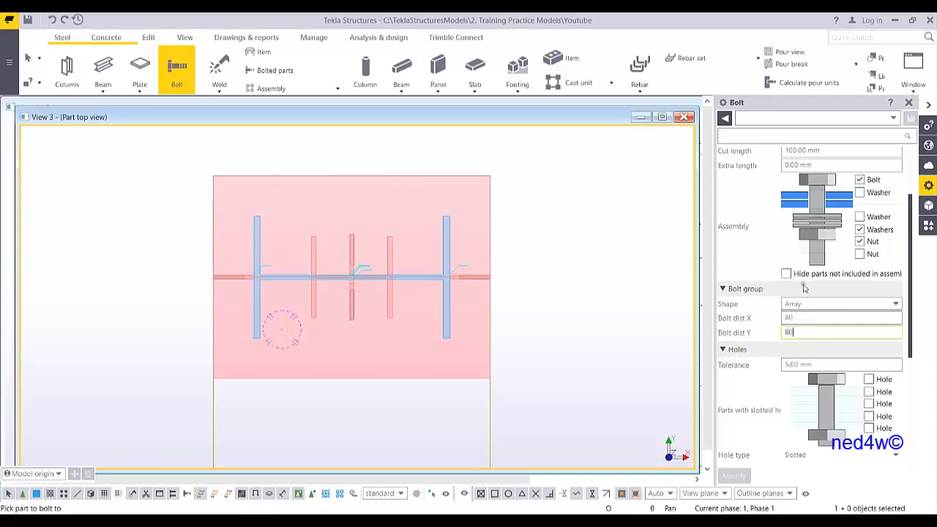
scroll(820, 253, "up", 3)
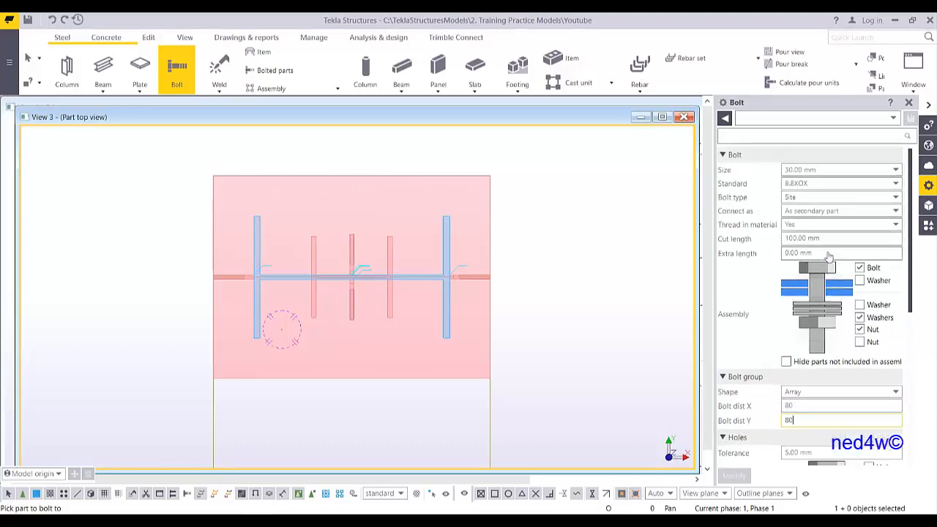
left_click(823, 171)
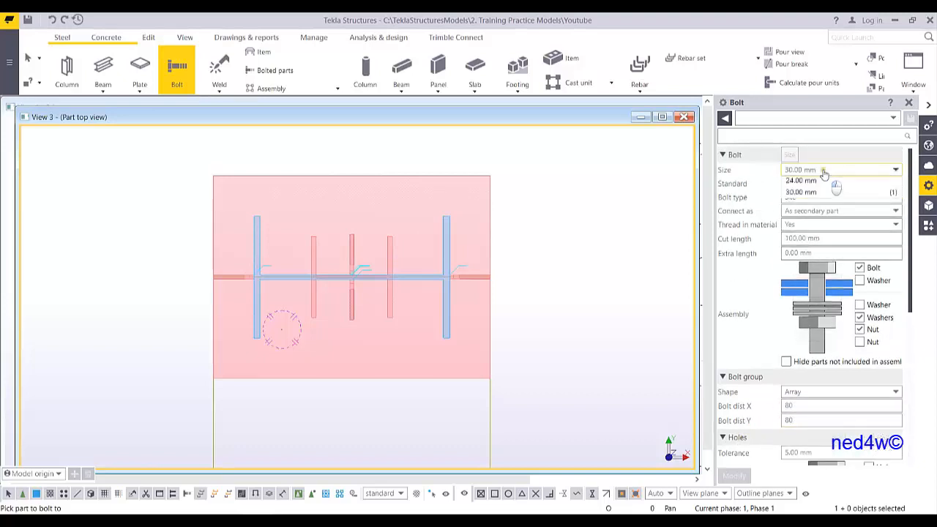
left_click(814, 242)
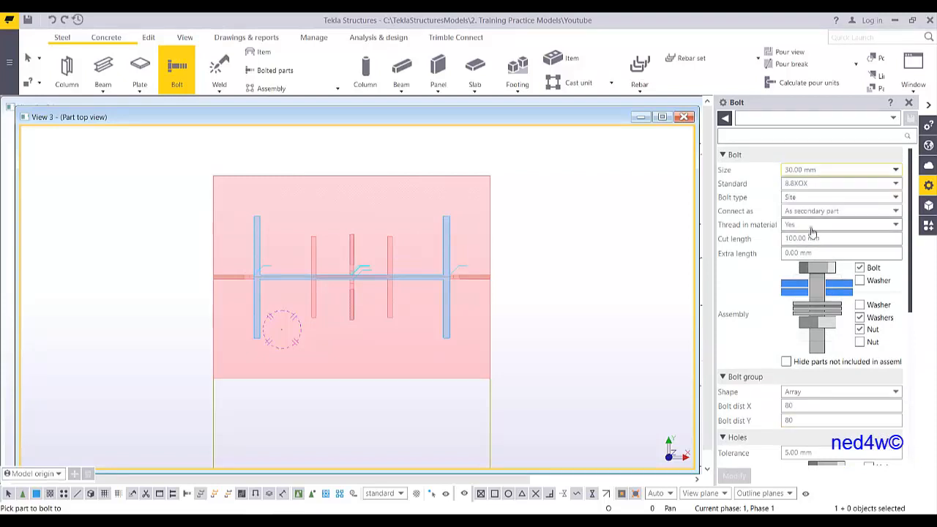
Set the rotation of the new bolt group to Top.
scroll(801, 430, "down", 1)
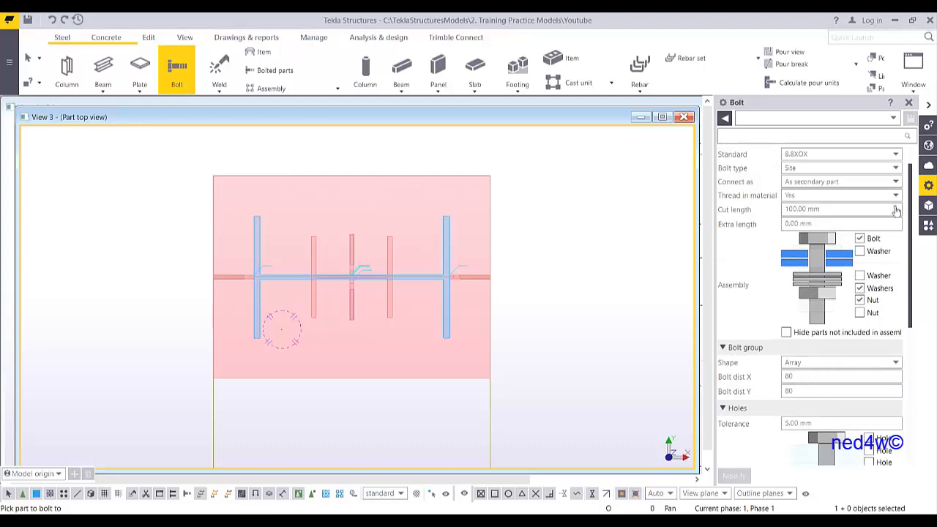
scroll(809, 197, "up", 1)
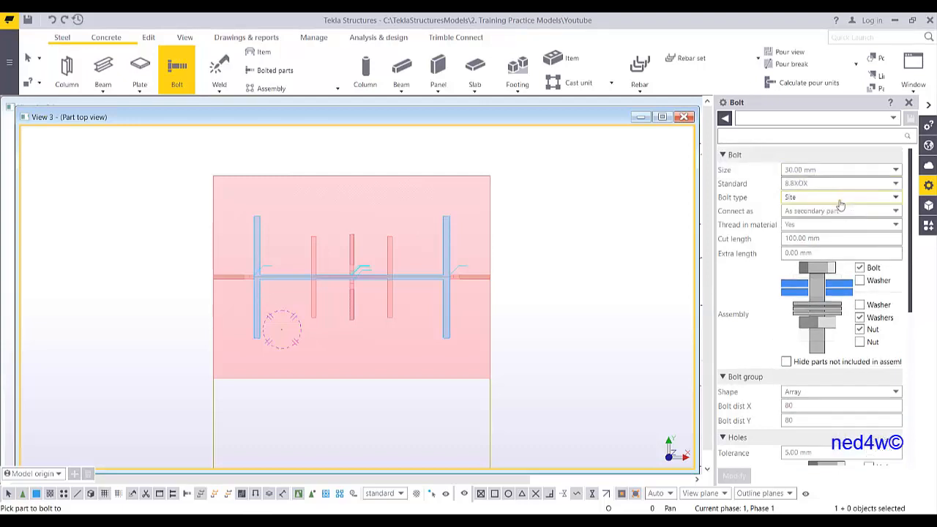
scroll(737, 349, "down", 2)
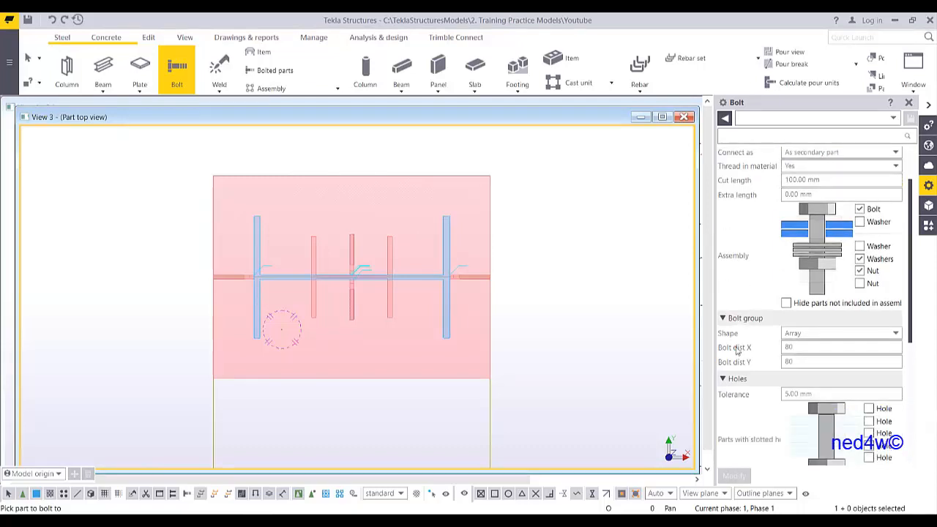
scroll(779, 364, "down", 1)
scroll(779, 364, "down", 4)
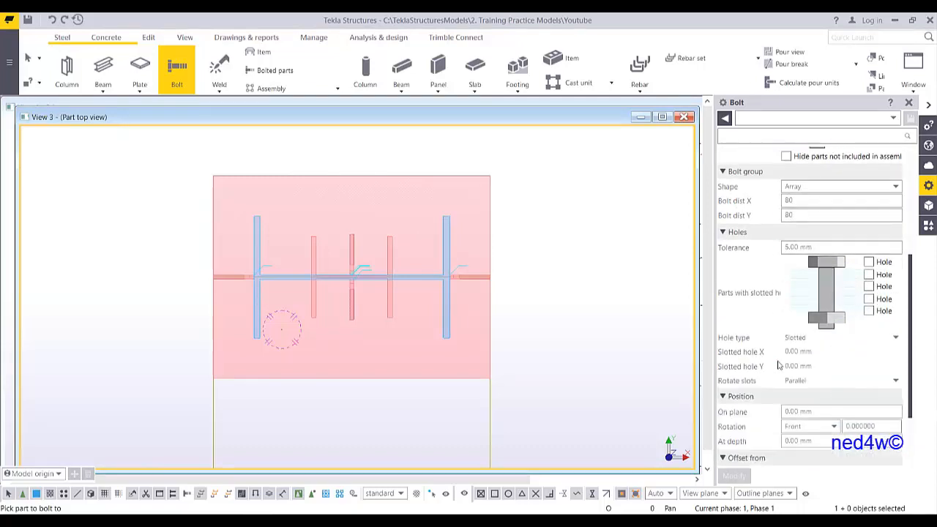
scroll(779, 365, "down", 3)
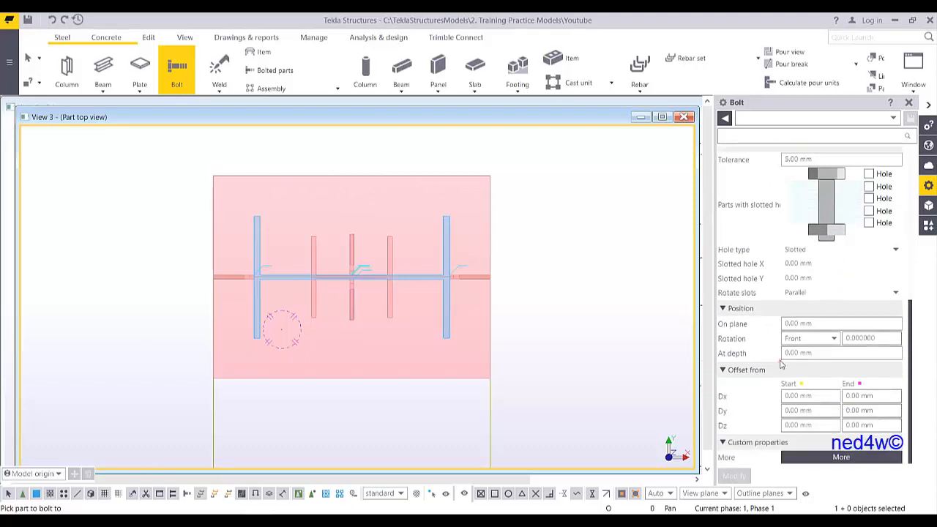
left_click(833, 339)
left_click(804, 363)
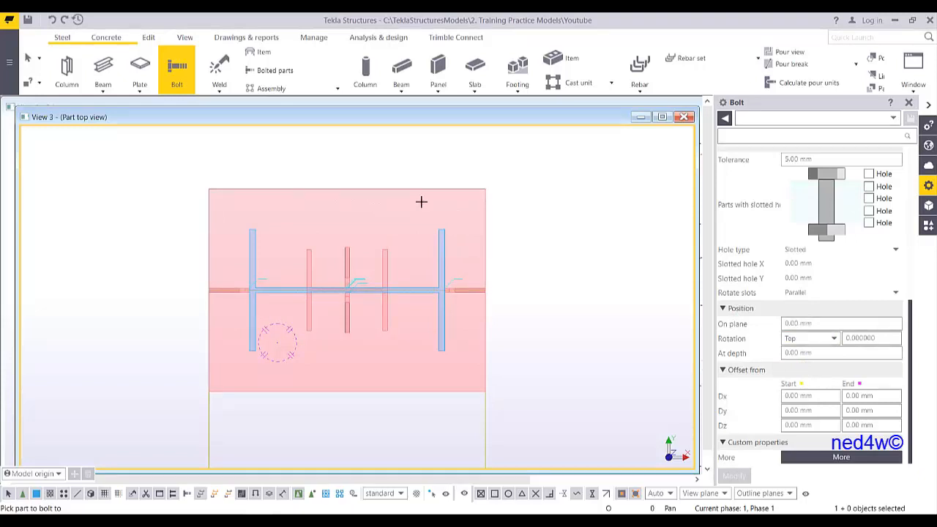
Create the bolt group on the base plate, aligned from one short edge's midpoint to the opposite edge's midpoint, and end the command.
left_click(419, 191)
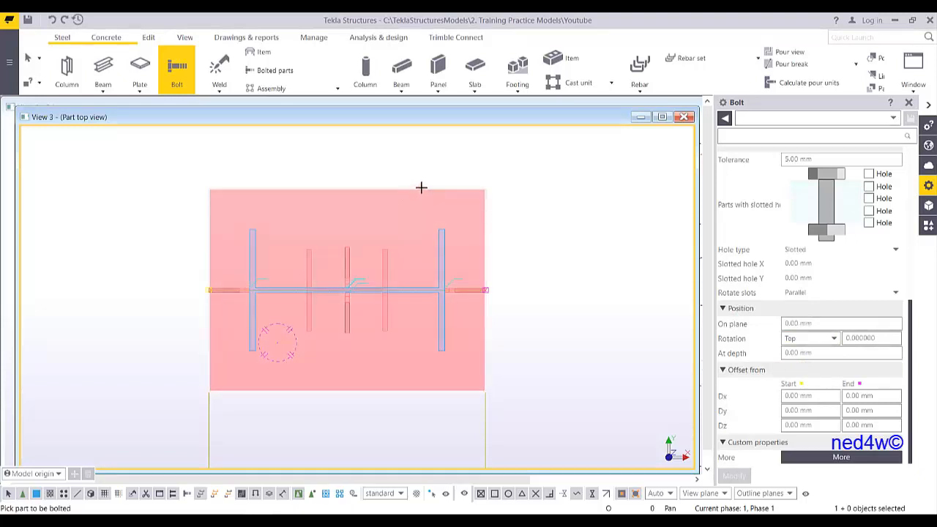
left_click(432, 197)
middle_click(531, 178)
left_click(214, 292)
left_click(484, 289)
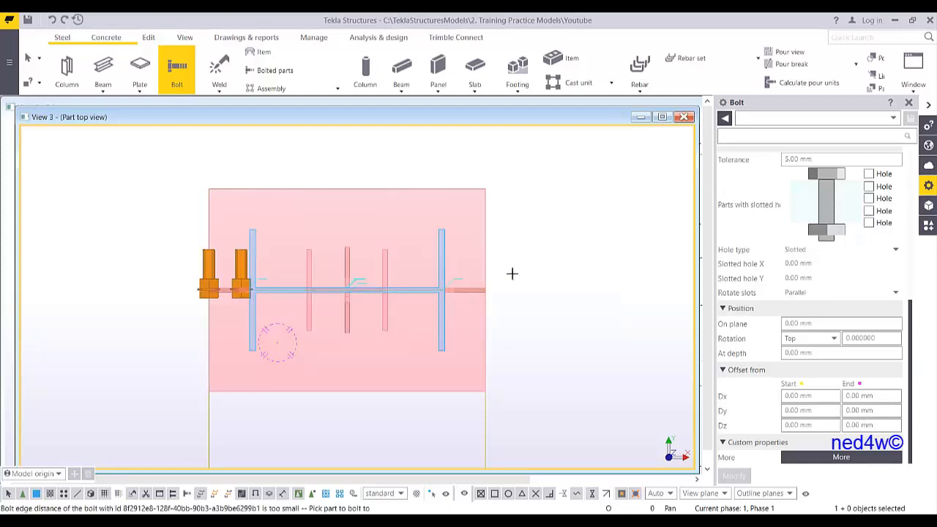
right_click(560, 231)
left_click(579, 238)
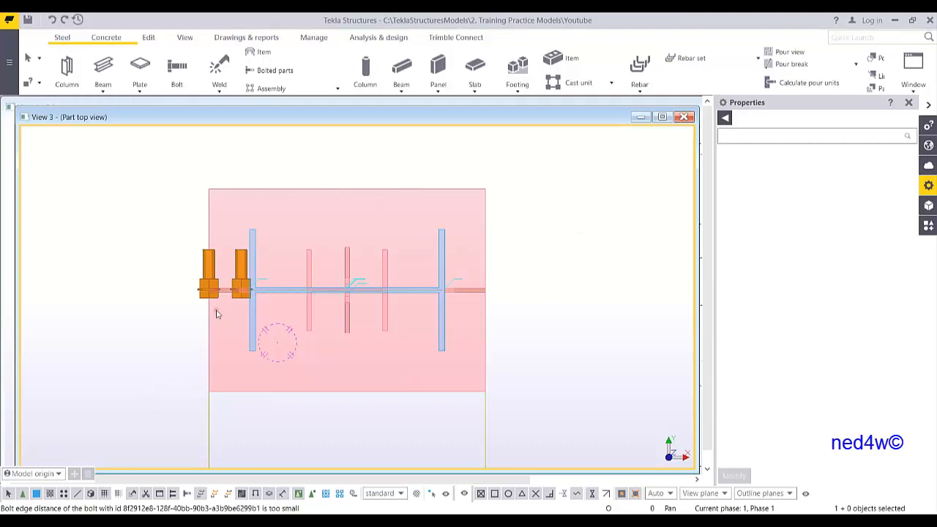
Set the placed bolt group's rotation to Front and apply the change.
left_click(209, 258)
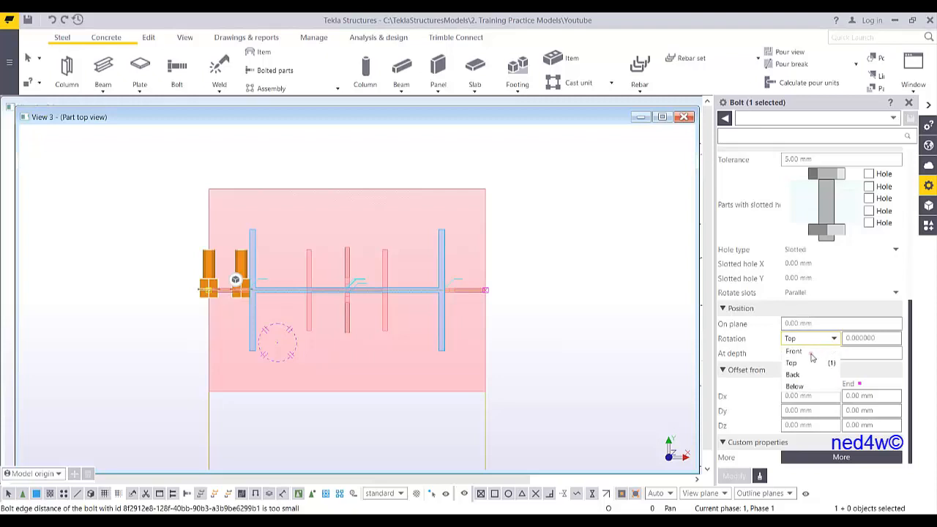
left_click(810, 353)
left_click(734, 476)
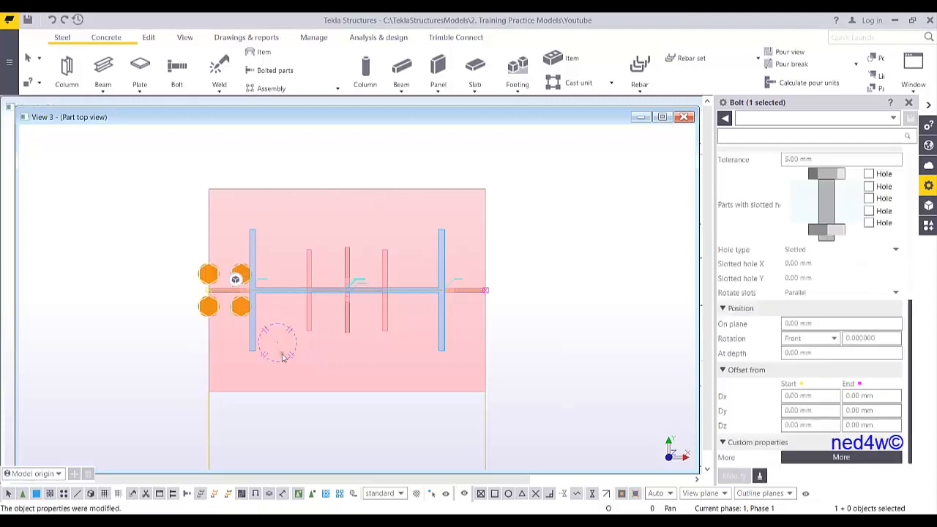
Set the bolt group's start offset Dx to 50 mm and apply the change.
left_click(212, 294)
left_click(486, 290)
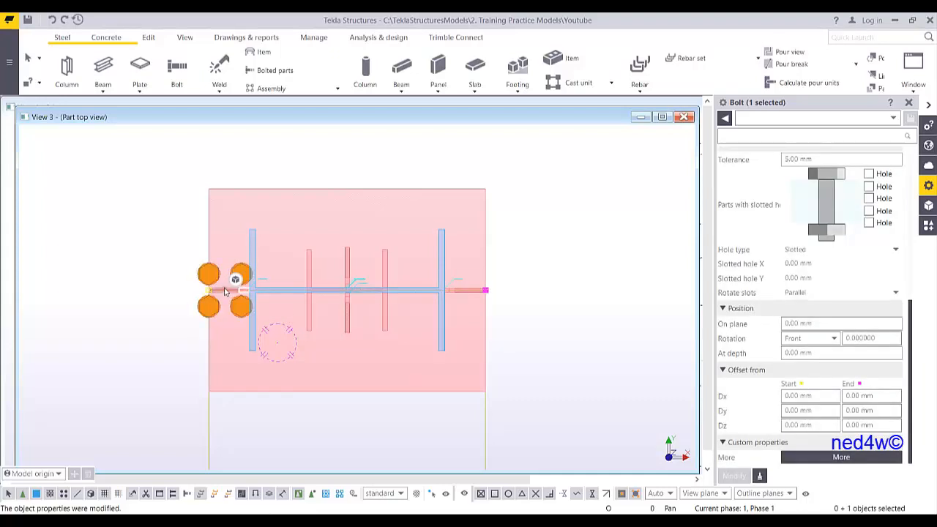
scroll(826, 236, "up", 10)
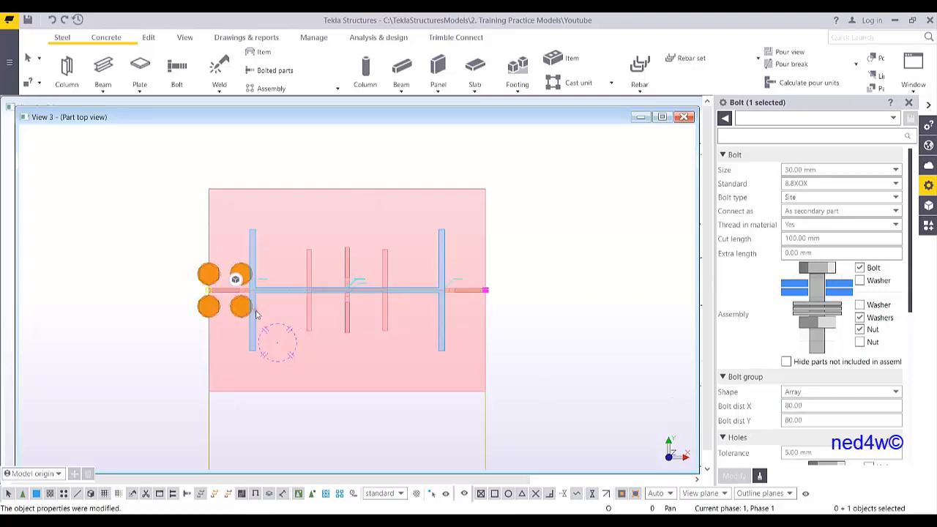
scroll(845, 408, "down", 1)
scroll(845, 409, "down", 4)
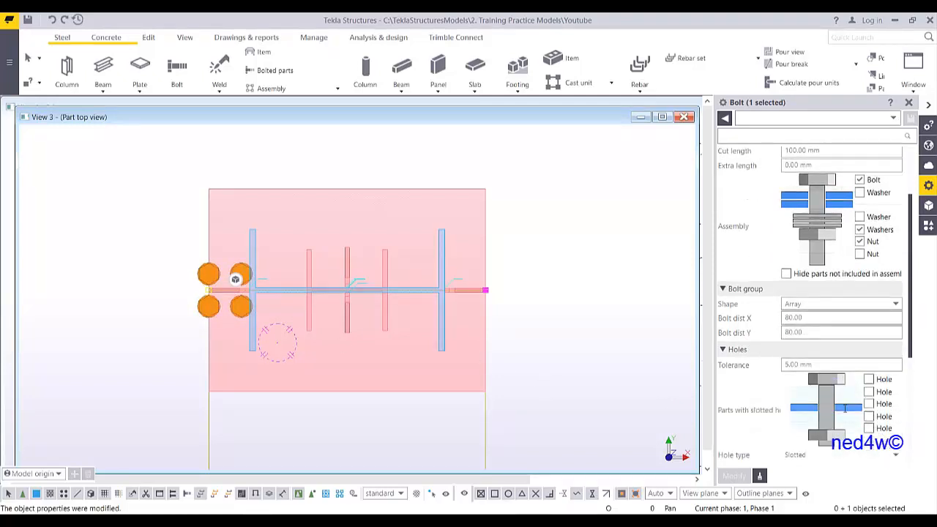
scroll(844, 408, "down", 2)
scroll(845, 409, "down", 2)
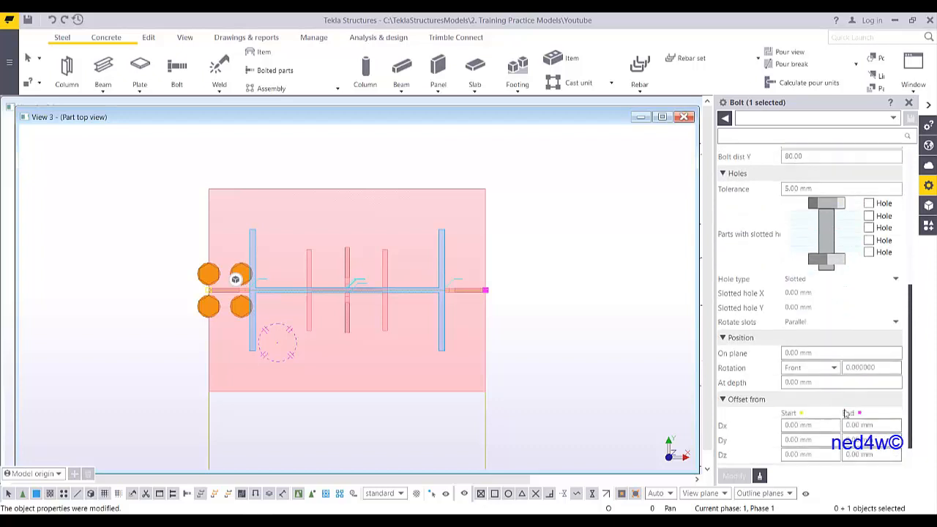
left_click_drag(826, 425, 768, 440)
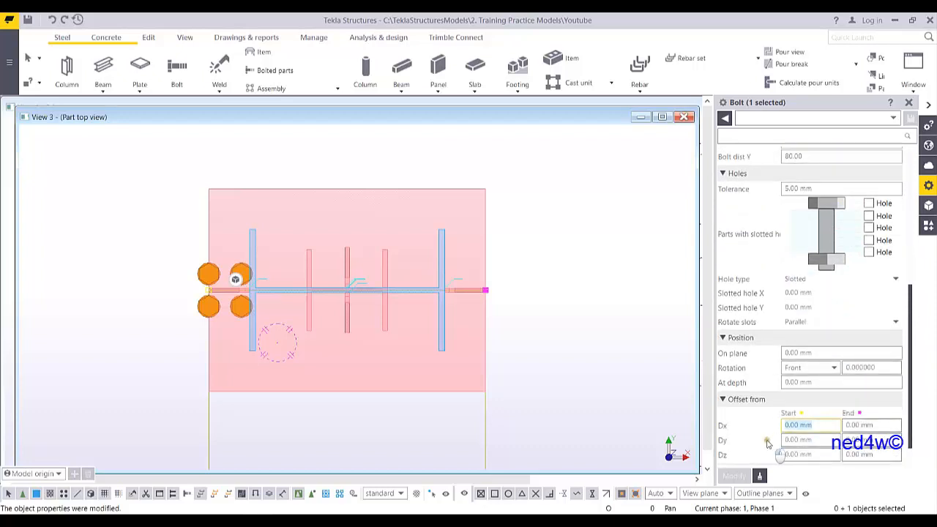
type("50")
left_click(735, 476)
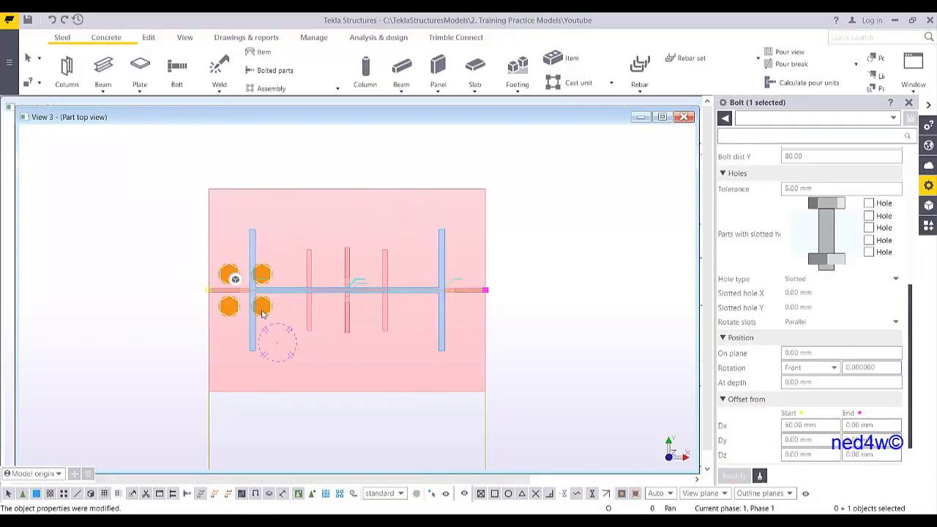
Set the bolt group's distance in Y to 400 and apply the change.
scroll(262, 313, "up", 1)
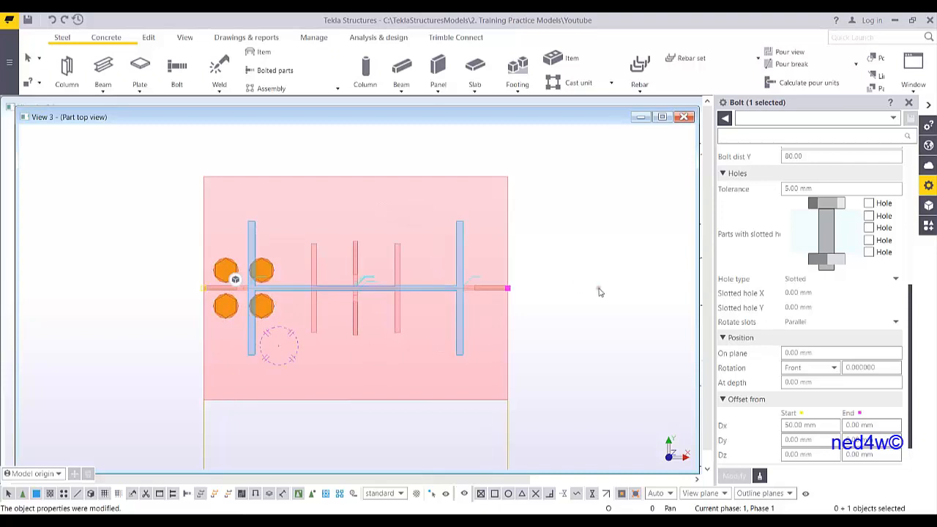
scroll(819, 275, "up", 4)
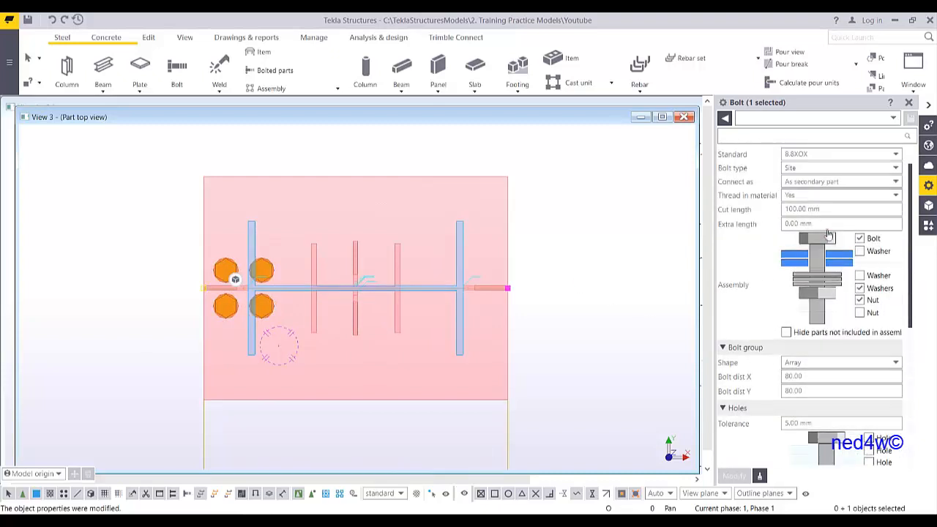
double_click(809, 390)
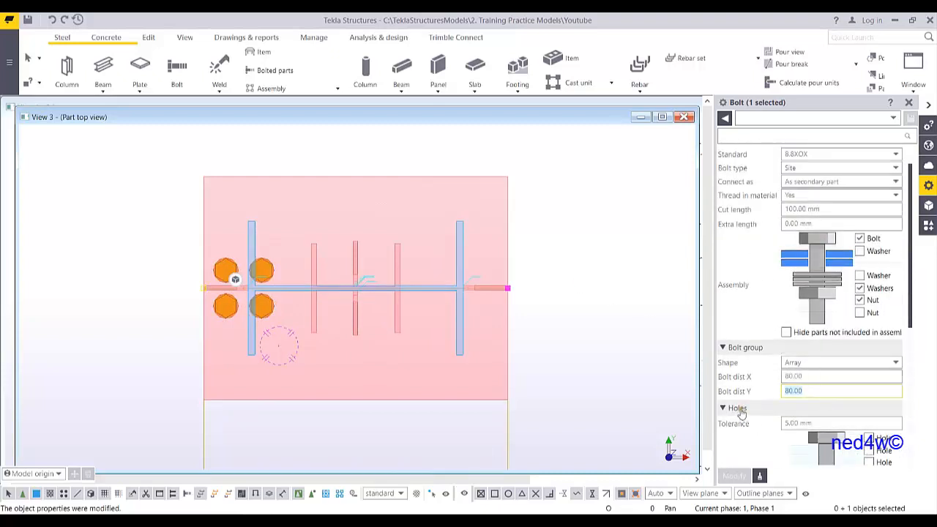
type("4")
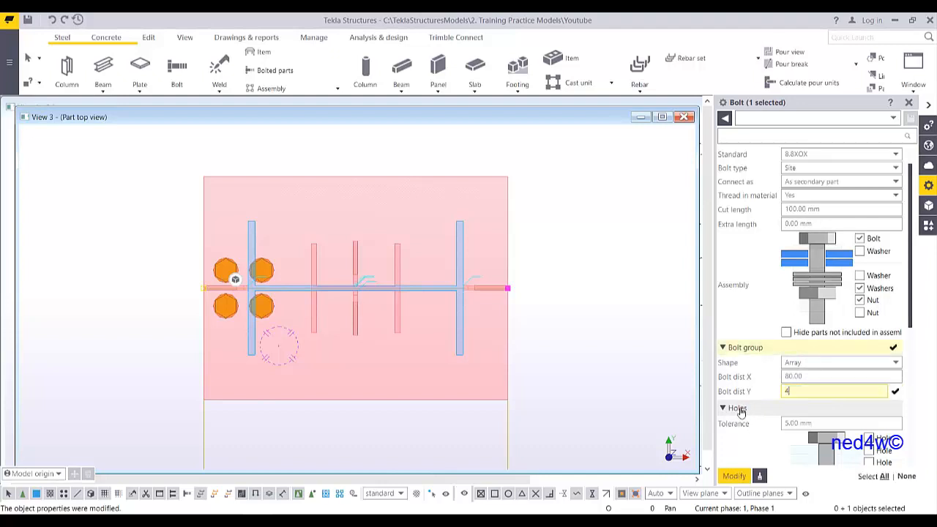
type("00")
key("Return")
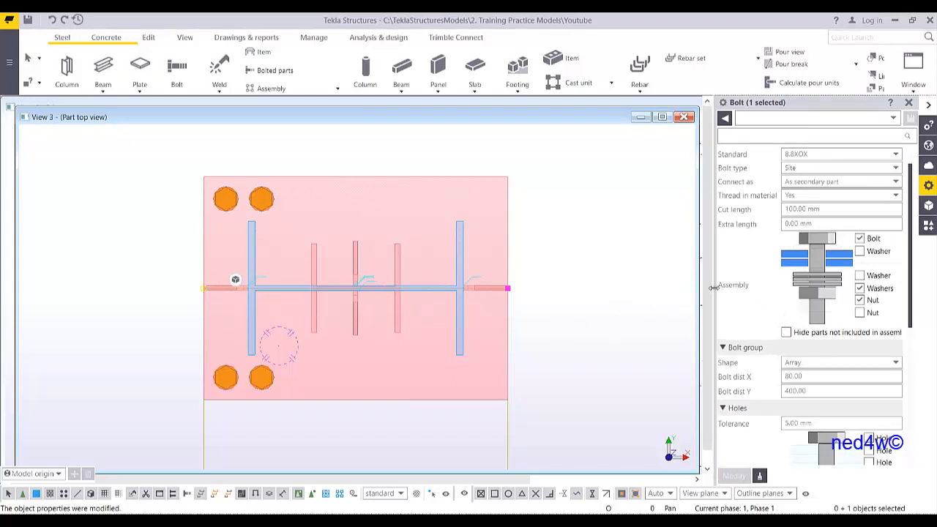
Set the bolt group's distances in X to 150 300 150 and apply the change.
double_click(817, 377)
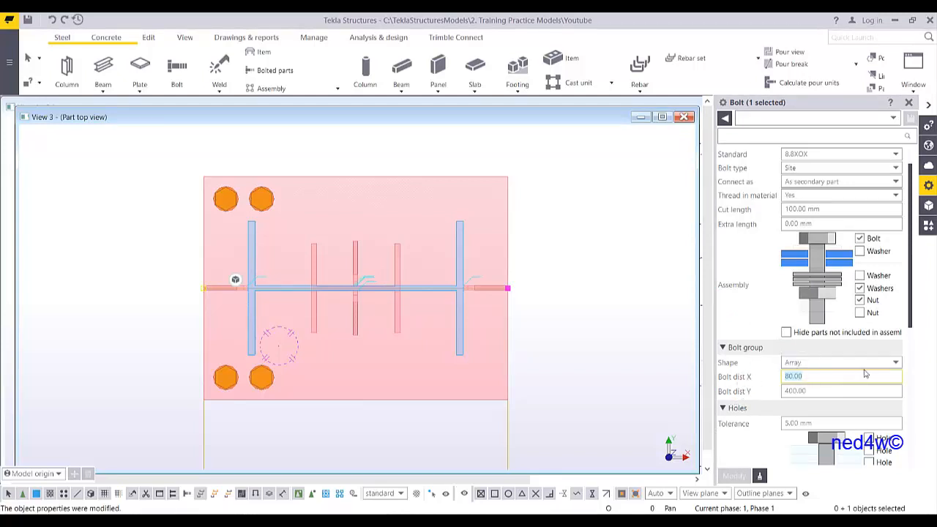
type("150 300 15")
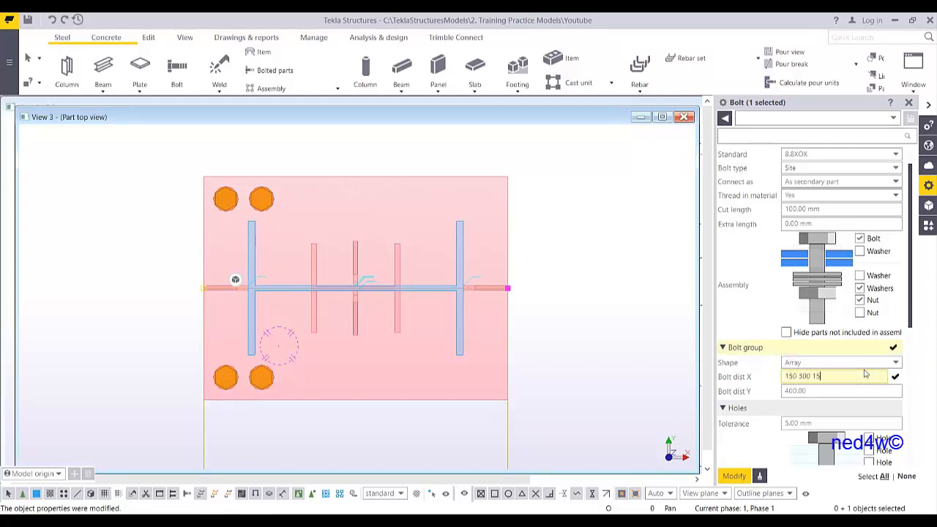
type("0")
key("Return")
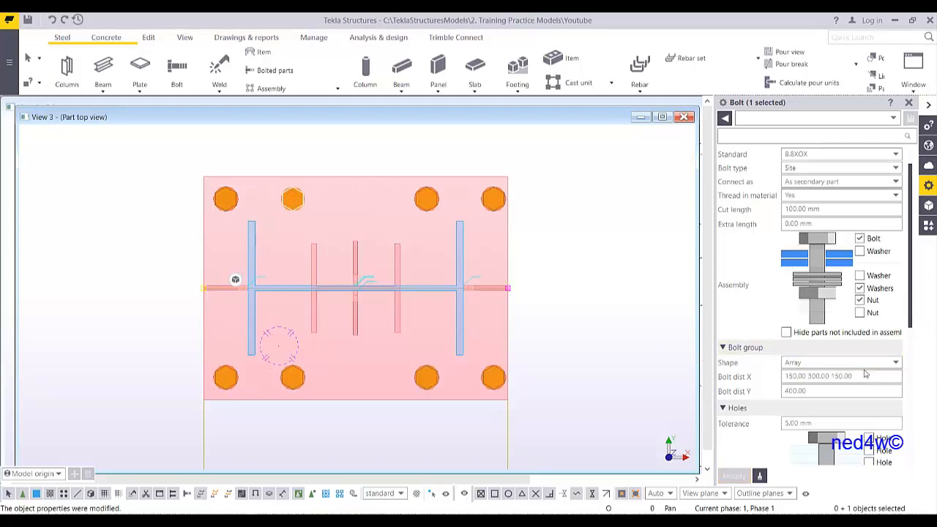
scroll(505, 190, "up", 3)
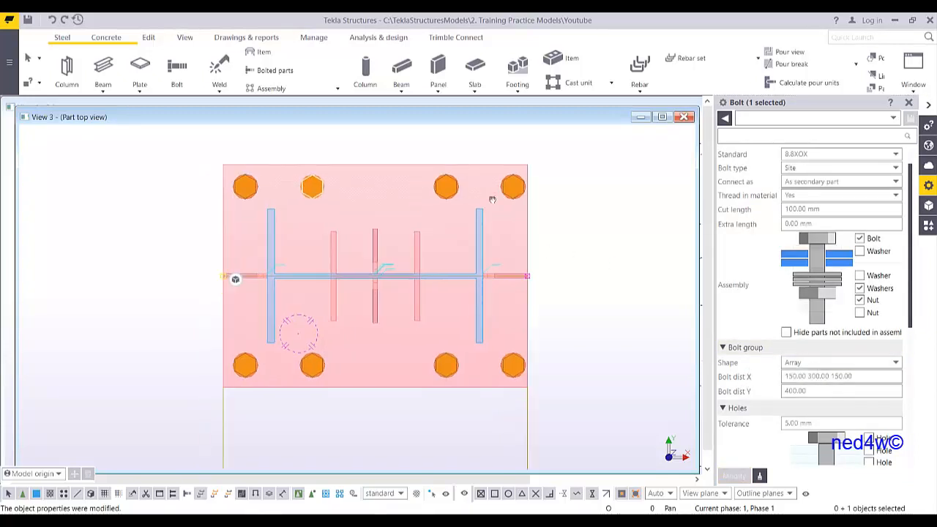
scroll(525, 181, "down", 1)
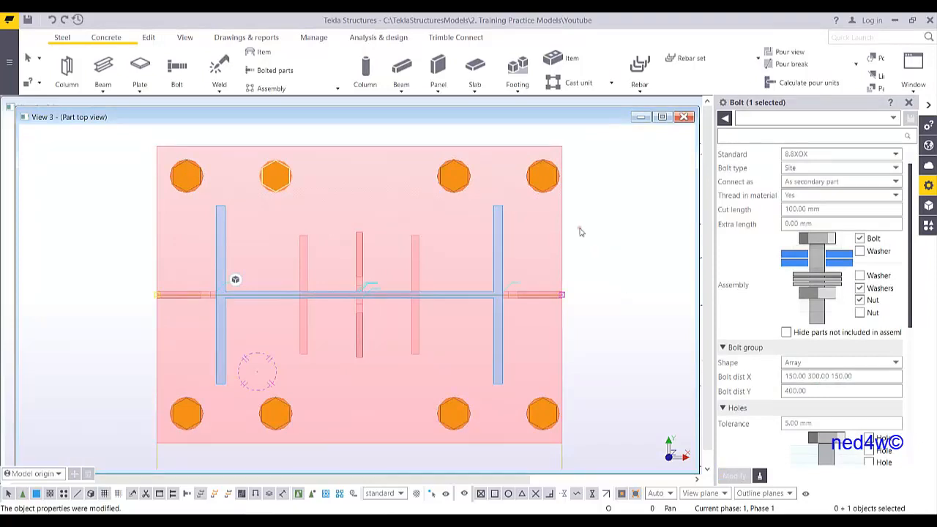
Measure the column's overall depth between the outer faces of its two flanges, with the dimension placed above the base plate.
left_click(503, 243)
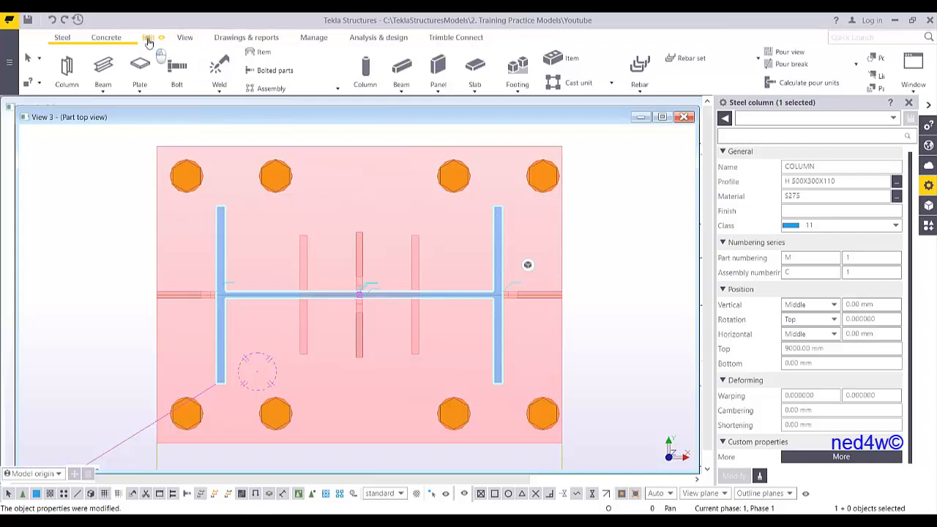
left_click(148, 38)
left_click(464, 64)
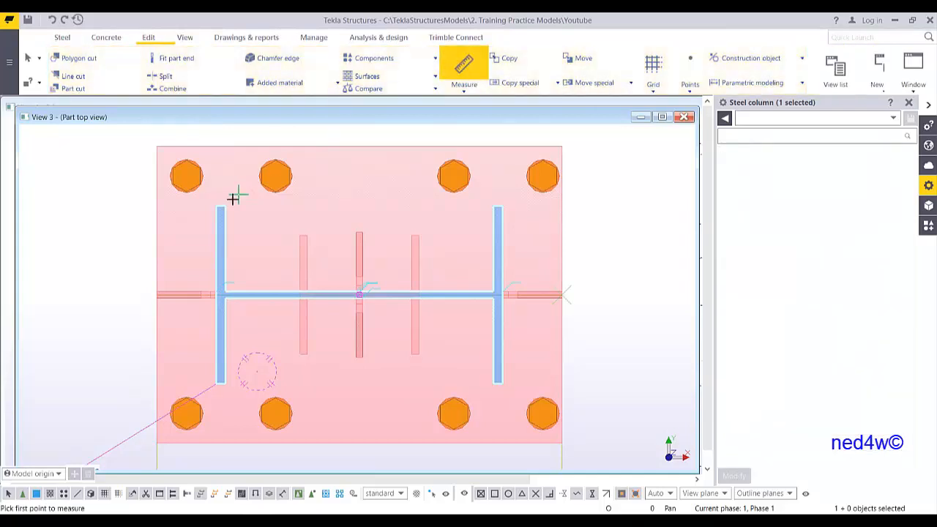
left_click(218, 207)
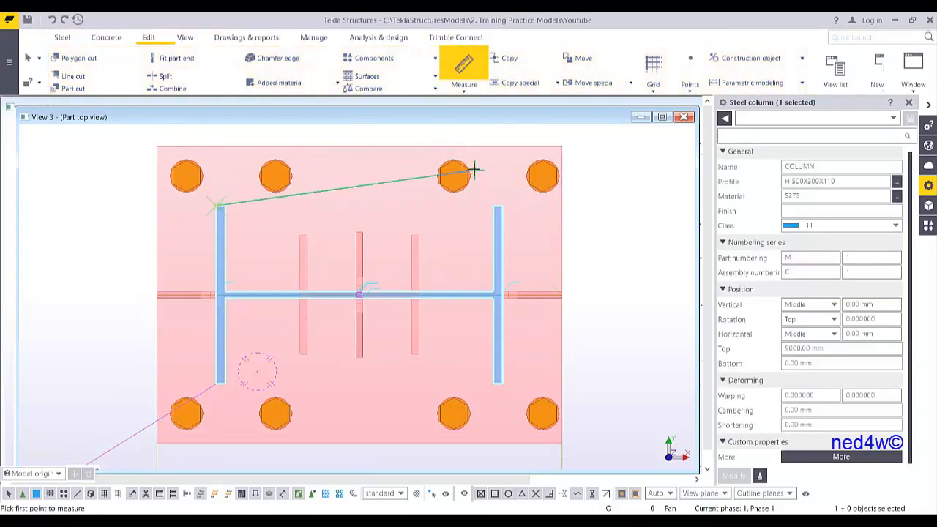
left_click(498, 207)
left_click(381, 136)
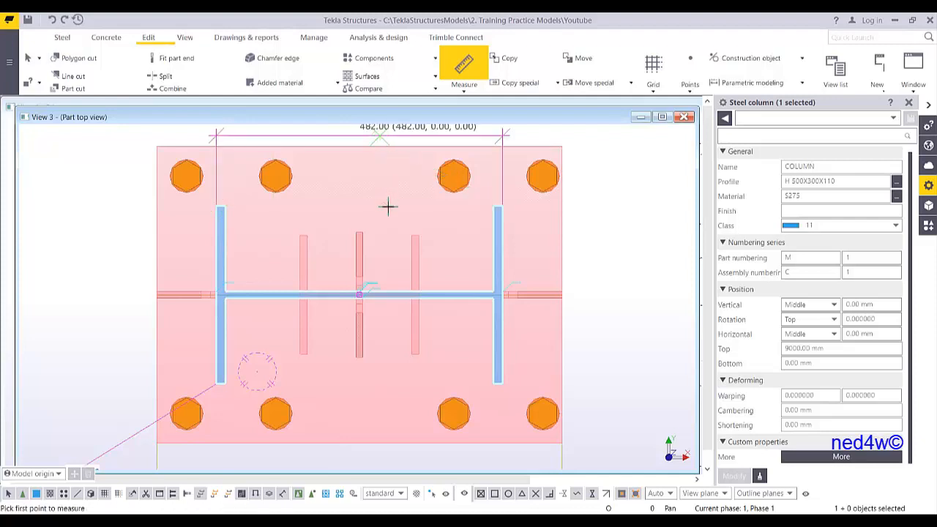
Measure the centre distance between the two inner bolts of the upper row and end the measuring command.
middle_click_drag(388, 207, 392, 248)
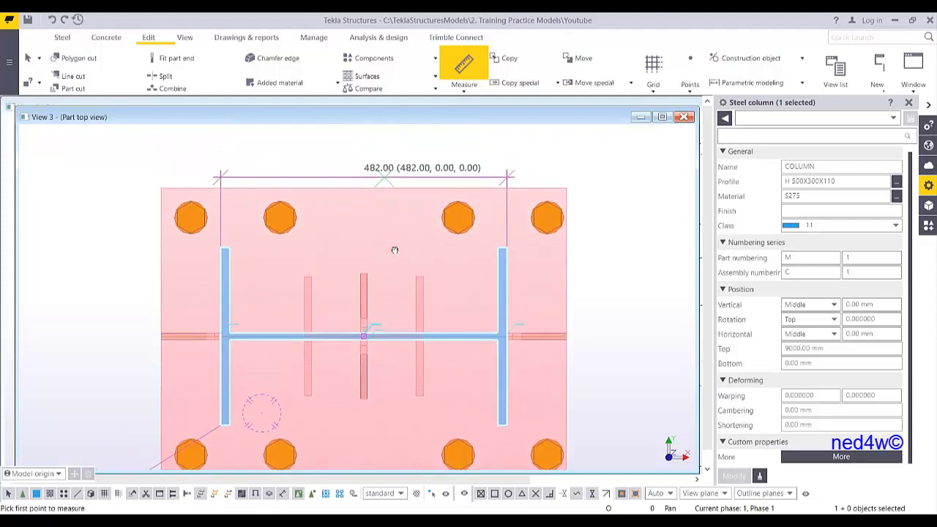
left_click(280, 216)
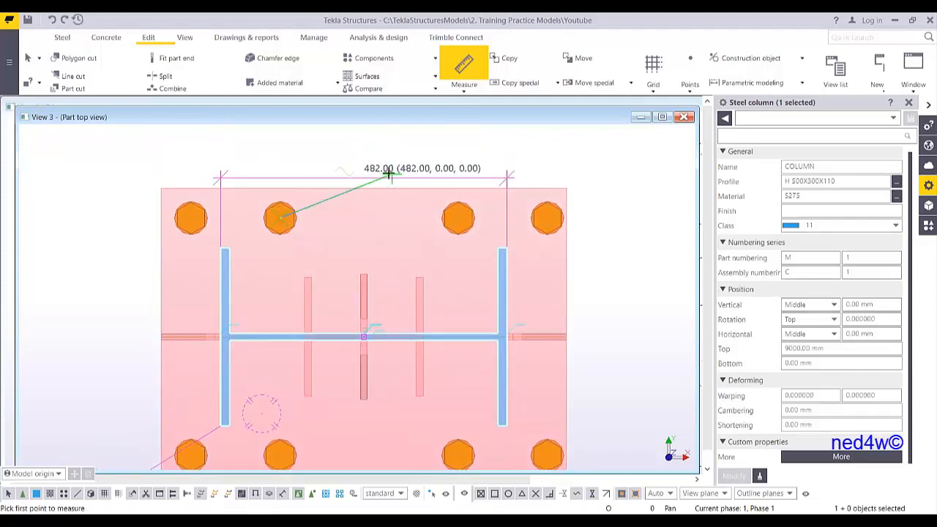
left_click(460, 219)
left_click(427, 151)
middle_click_drag(443, 203, 447, 236)
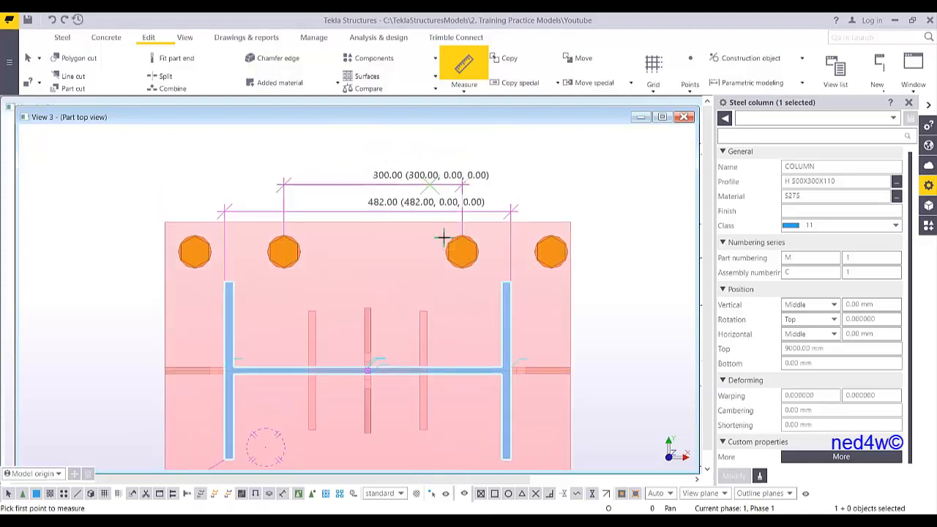
right_click(531, 164)
left_click(557, 169)
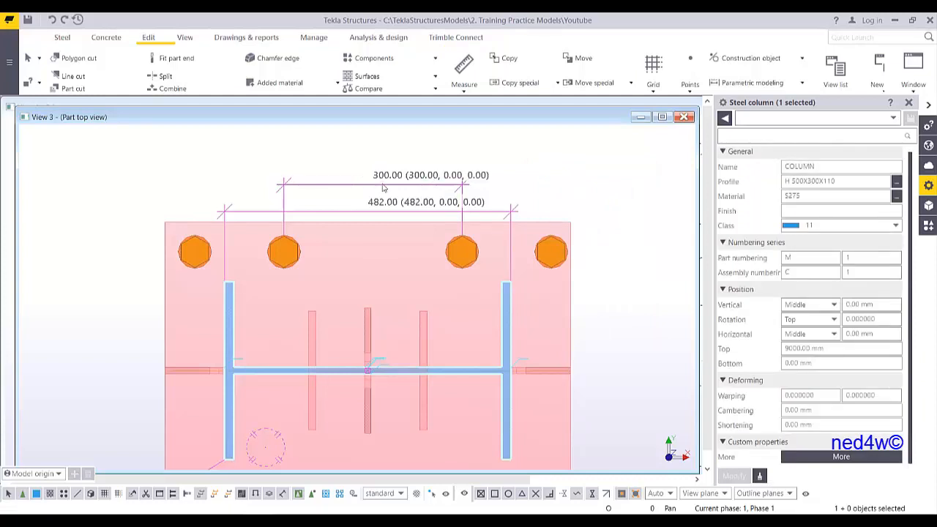
Switch to Calculator, compute 300 minus 18, and close it.
key("XF86Calculator")
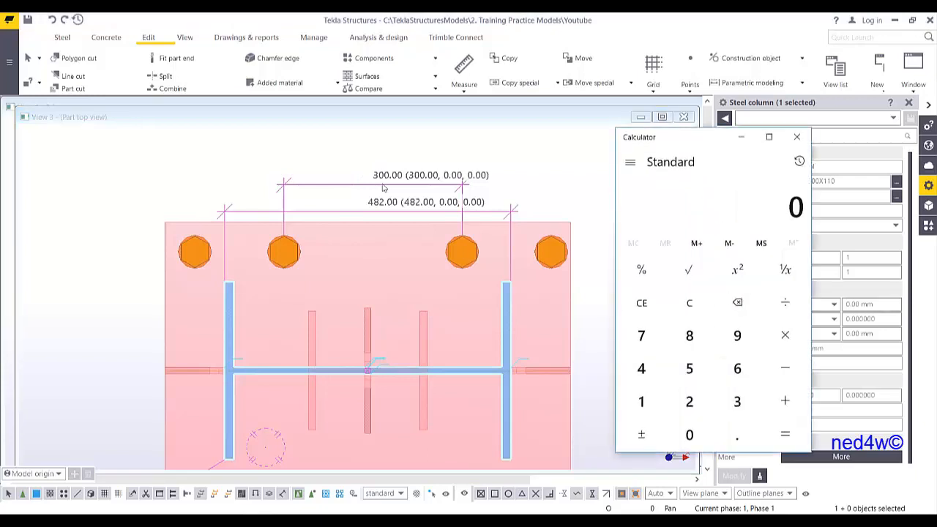
type("300-18")
key("Return")
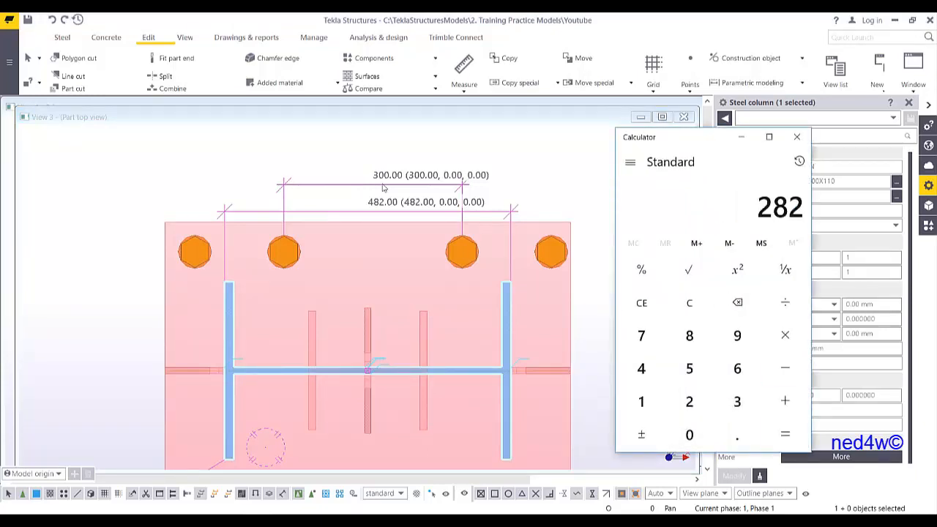
left_click(796, 137)
Change the bolt group's middle X distance to 282, apply it, and clear the temporary measurements from the view.
left_click(463, 251)
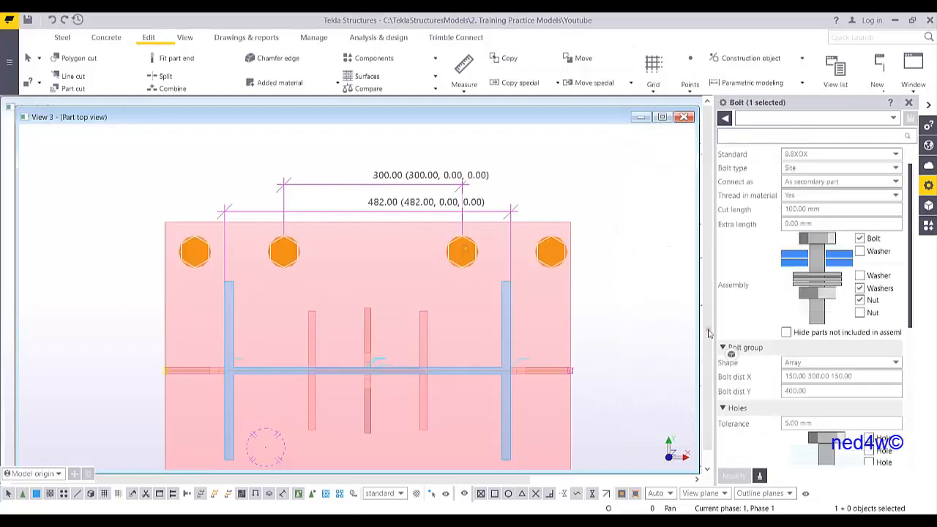
double_click(818, 377)
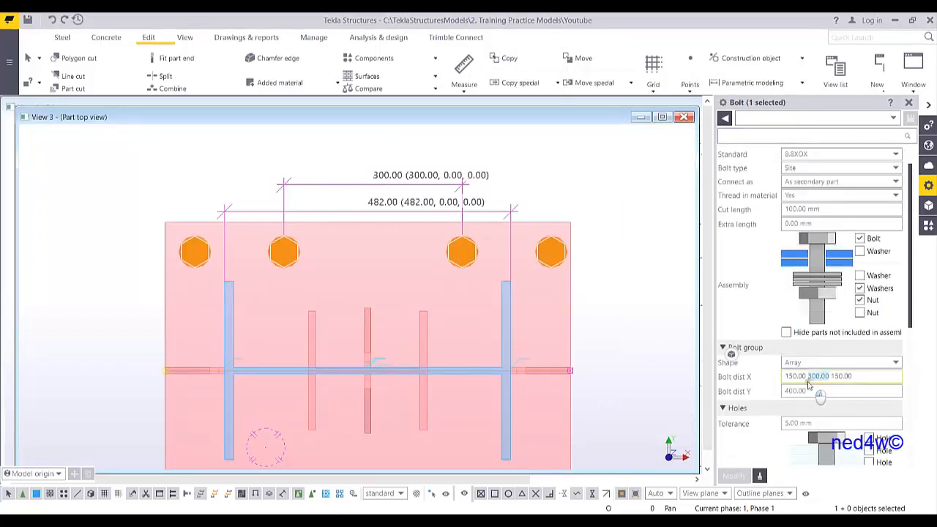
type("282")
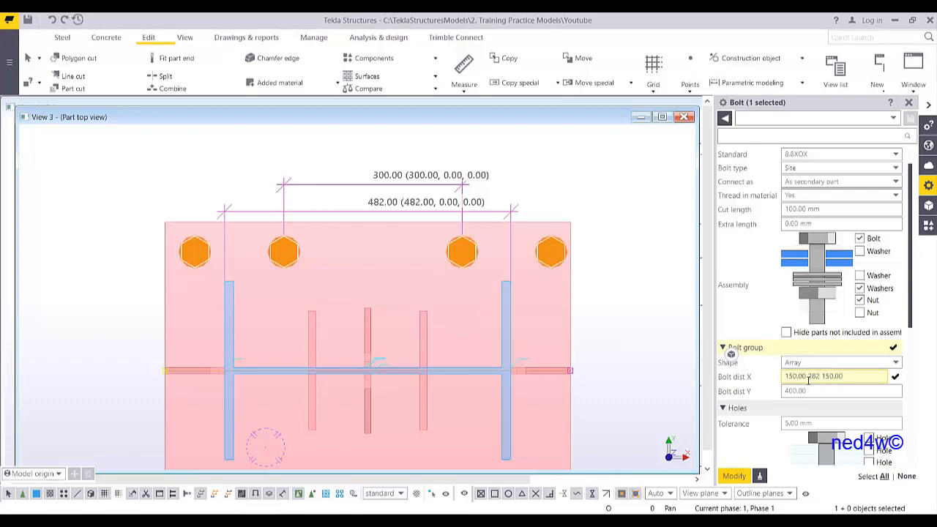
key("Return")
right_click(565, 186)
left_click(620, 251)
Measure the bolt spacing of the base plate's bolt group, including its edge distances to the plate.
middle_click_drag(412, 281, 373, 261)
scroll(348, 226, "down", 3)
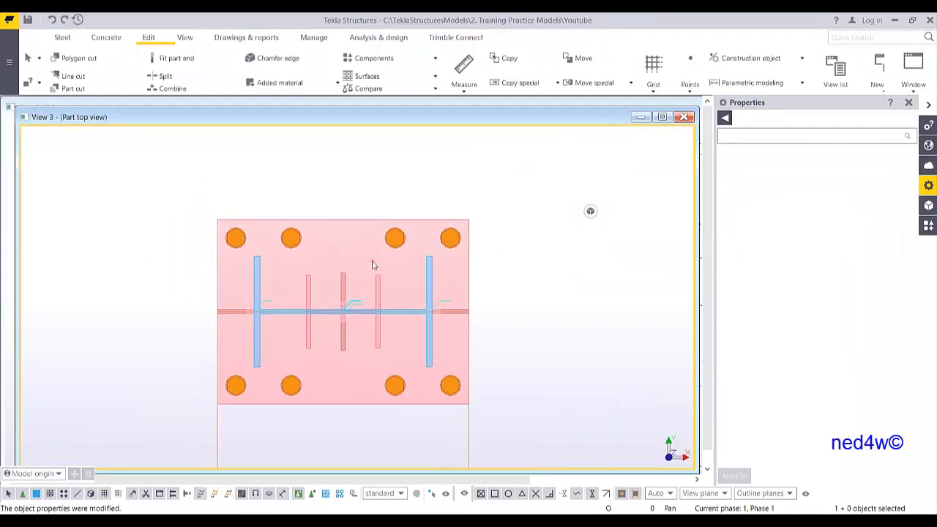
left_click(470, 93)
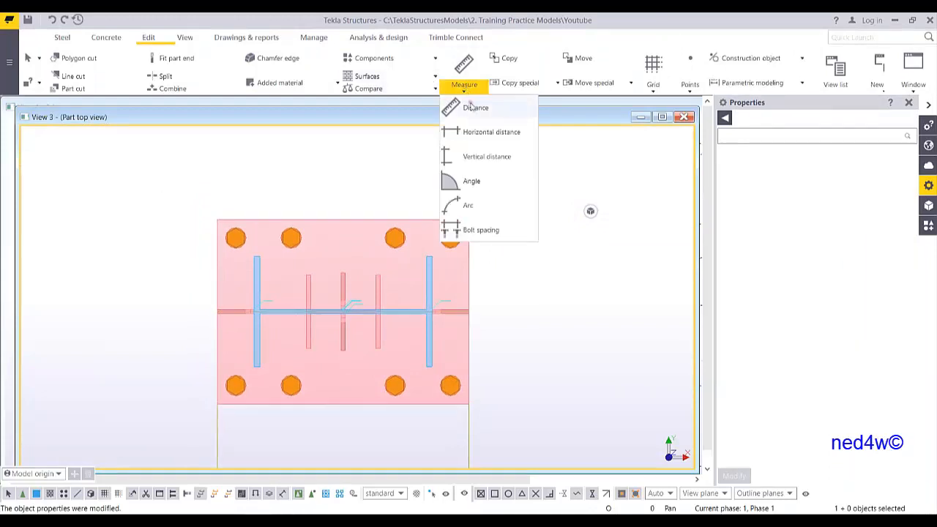
left_click(483, 231)
left_click(466, 256)
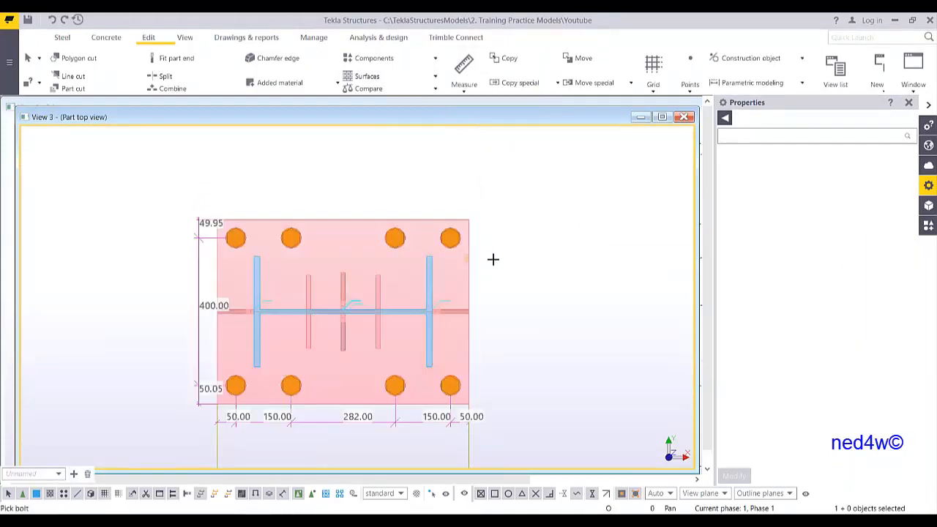
Examine the bolt spacing and edge distance dimensions along both directions of the base plate.
scroll(215, 280, "up", 3)
scroll(244, 376, "down", 1)
scroll(226, 368, "up", 4)
scroll(228, 374, "down", 3)
scroll(230, 352, "down", 2)
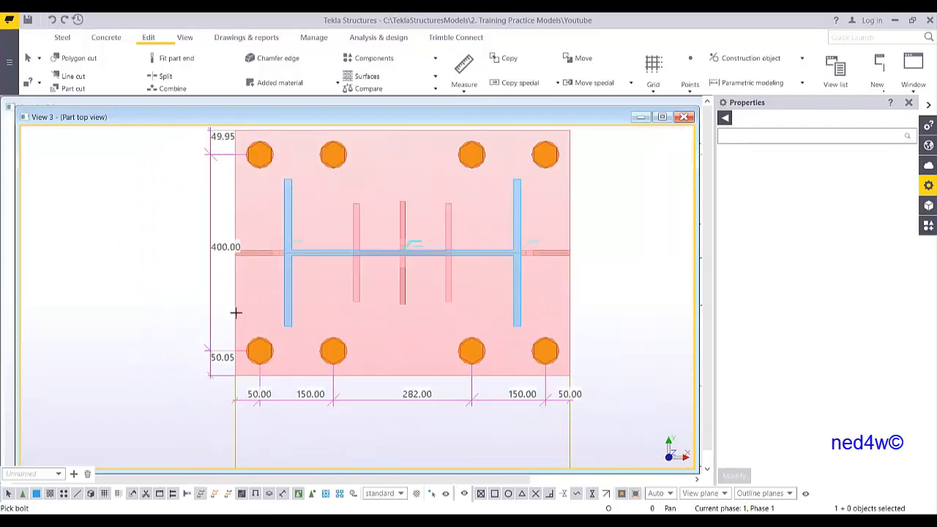
scroll(223, 241, "up", 5)
scroll(227, 232, "down", 5)
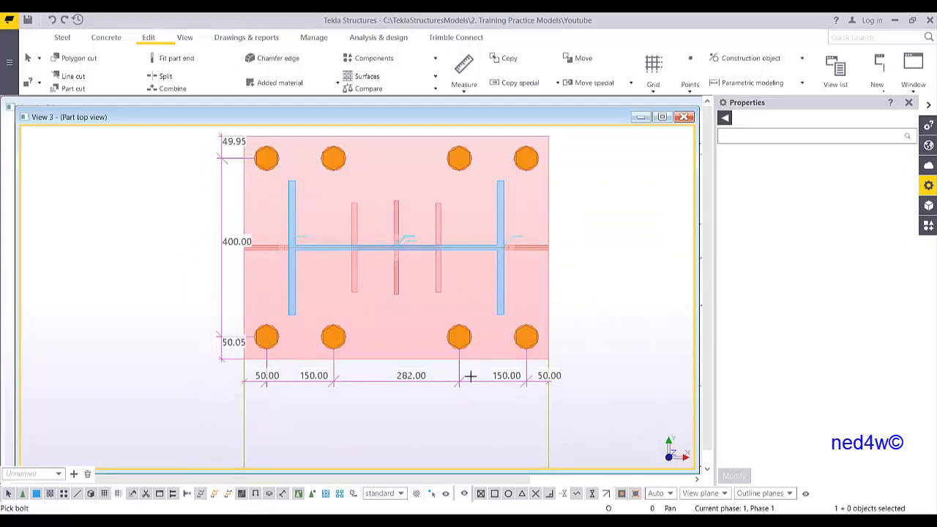
middle_click_drag(326, 150, 339, 185)
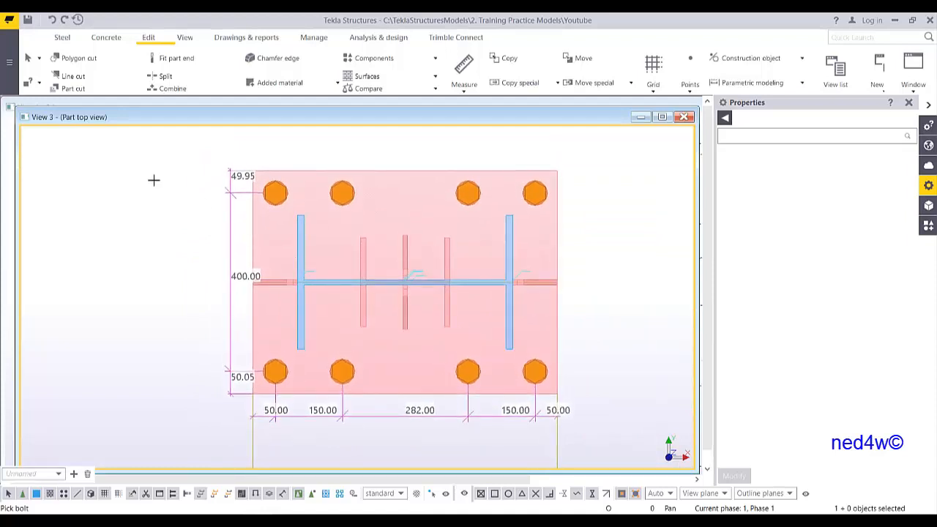
End the bolt spacing measurement and examine the vertical edge distance at the base plate's upper corner.
right_click(156, 179)
left_click(247, 184)
scroll(251, 175, "up", 6)
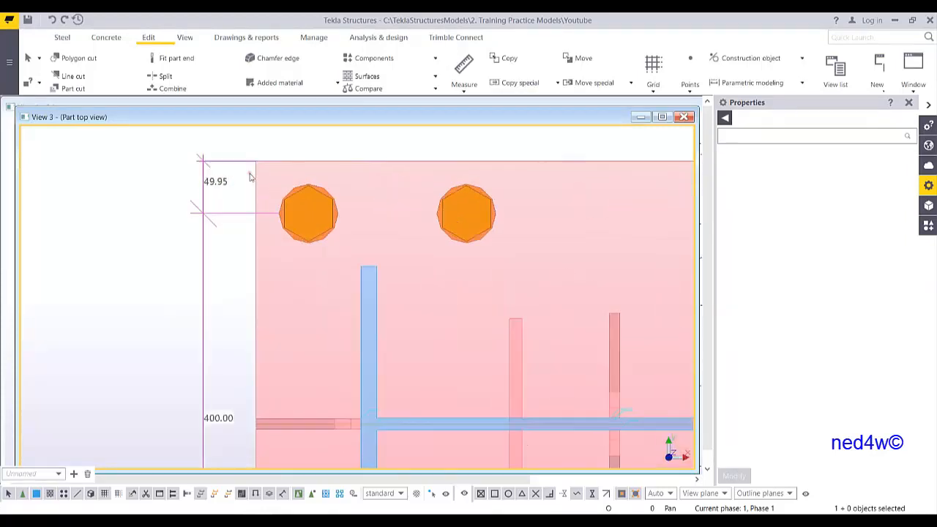
scroll(257, 161, "up", 5)
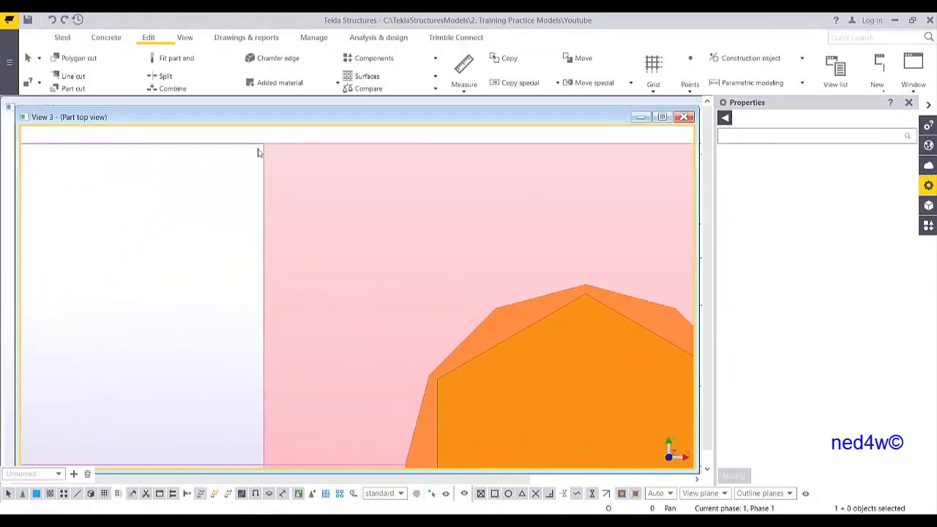
scroll(259, 151, "down", 1)
scroll(352, 293, "down", 5)
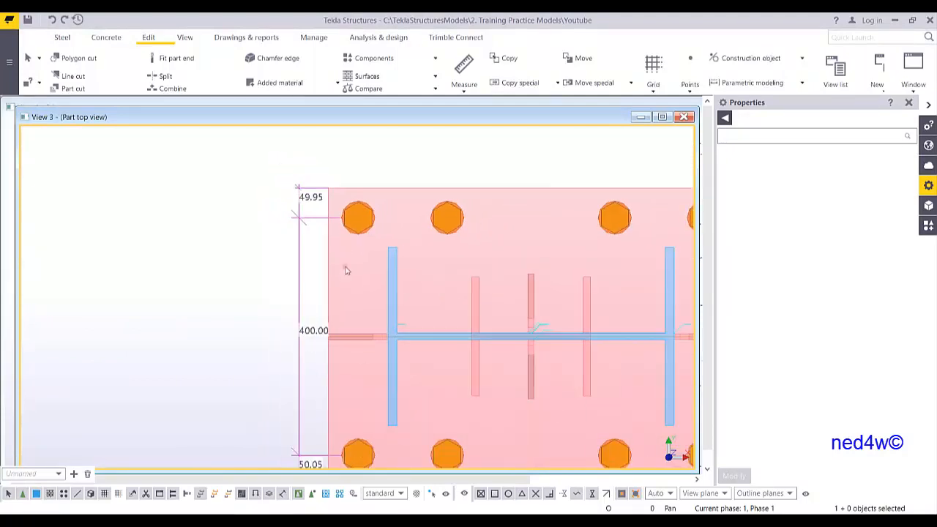
middle_click_drag(343, 246, 351, 275)
Move the base plate's bolt group 0.05 mm toward the plate's lower edge, starting from the midpoint of the plate's side edge.
left_click(334, 370)
scroll(297, 247, "up", 8)
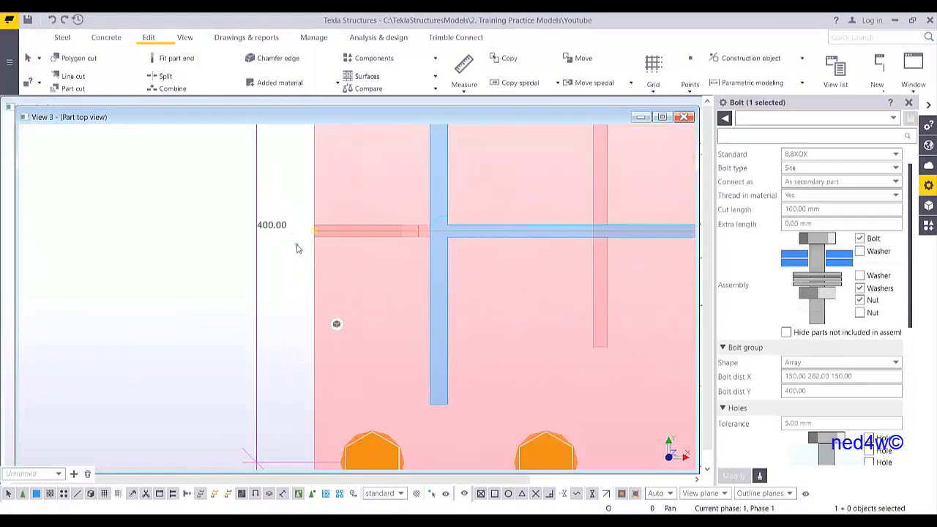
scroll(327, 234, "up", 5)
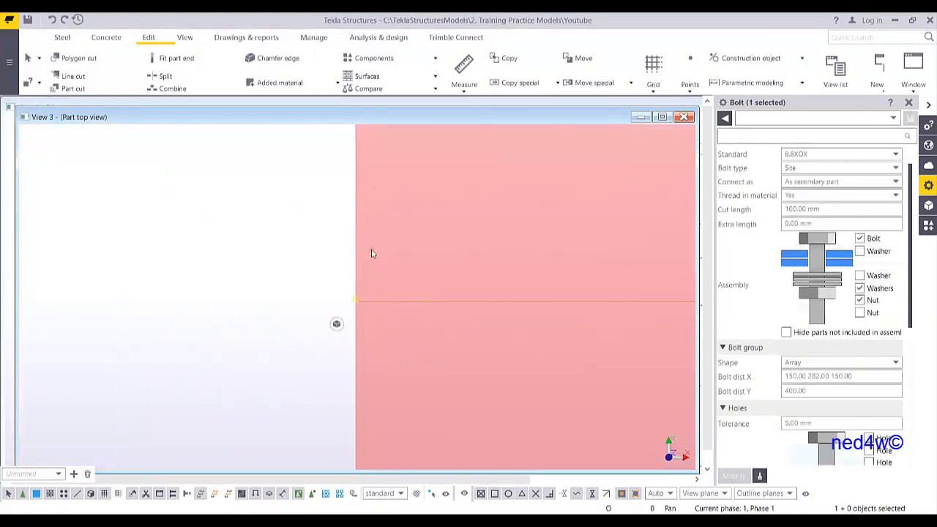
scroll(381, 308, "down", 6)
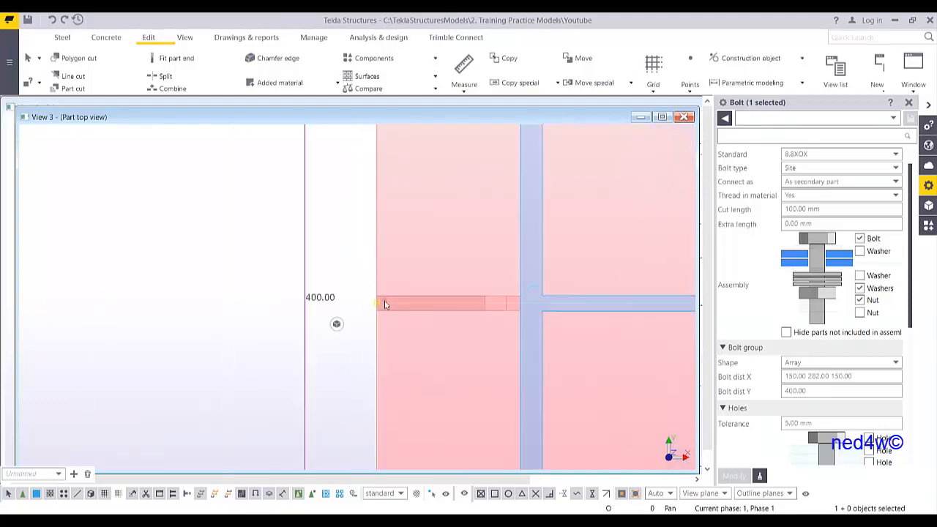
right_click(404, 376)
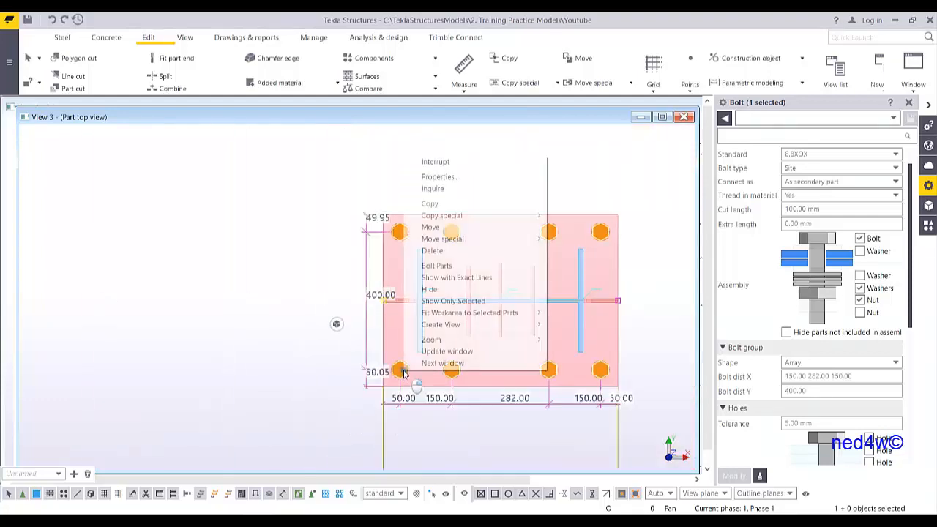
mouse_move(456, 245)
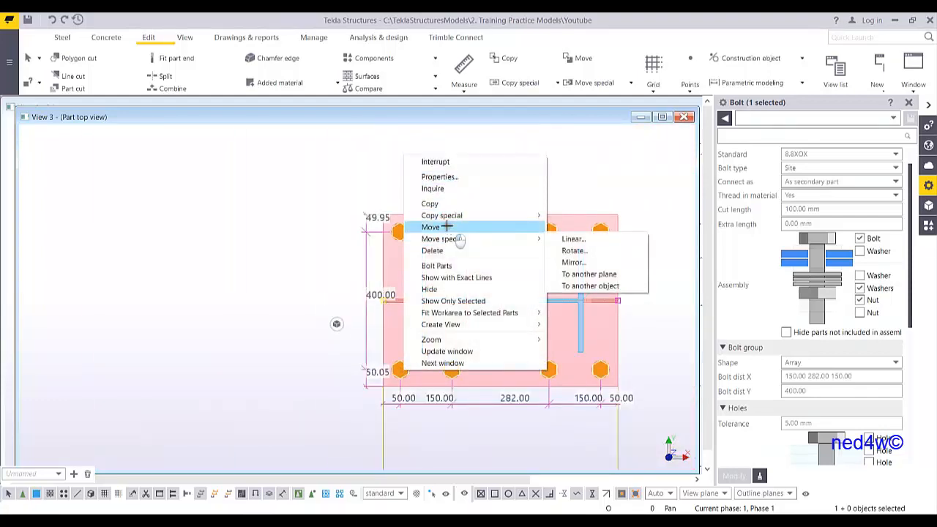
left_click(430, 227)
scroll(379, 264, "up", 4)
left_click(378, 356)
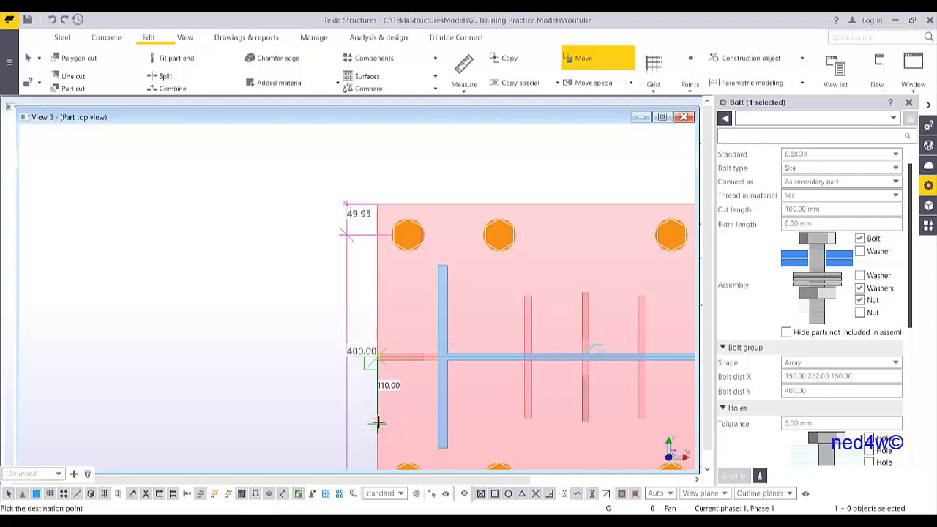
type(",05")
key("Return")
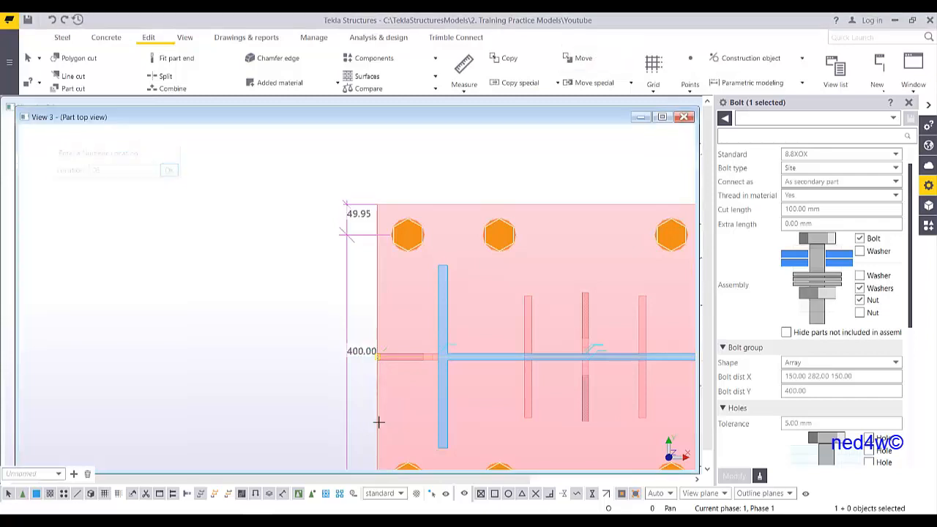
left_click(291, 195)
Redraw the part top view to clear the temporary bolt dimensions.
scroll(304, 197, "down", 3)
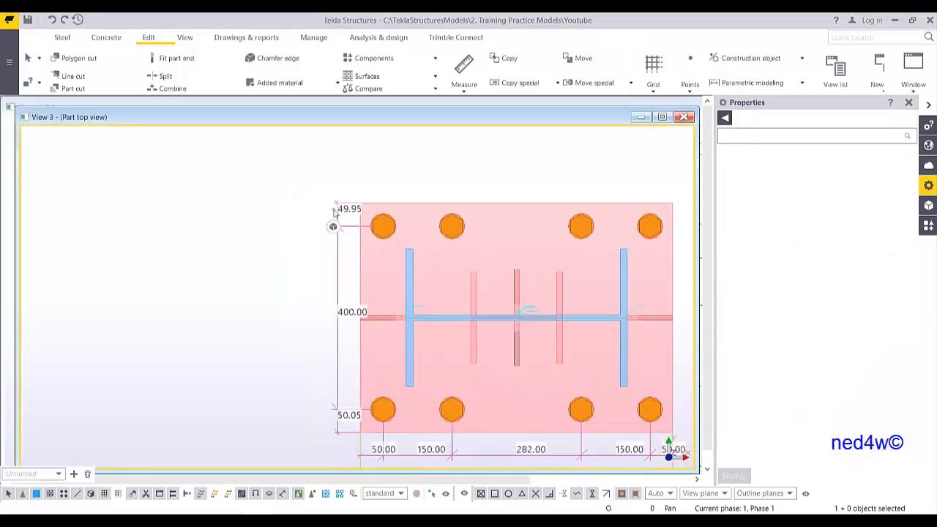
scroll(404, 245, "up", 1)
middle_click_drag(404, 245, 359, 226)
left_click(233, 178)
right_click(233, 180)
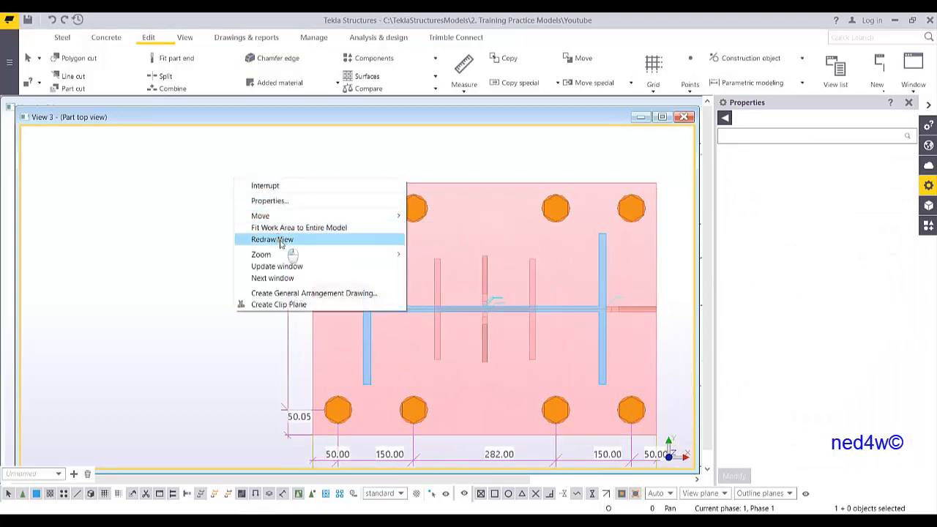
left_click(287, 240)
Measure the bolt spacing and plate edge distances of the moved bolt group, then end the measurement.
left_click(471, 77)
left_click(474, 91)
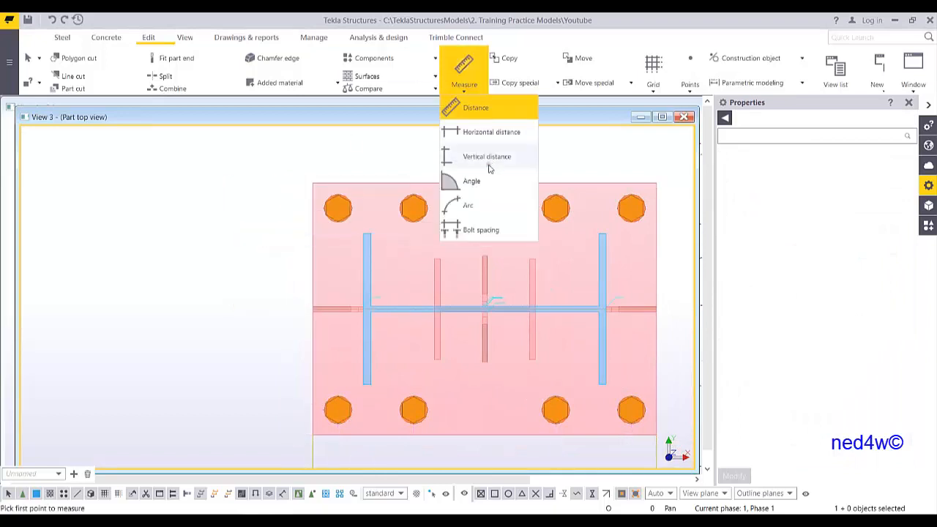
left_click(480, 230)
left_click(337, 208)
left_click(316, 254)
left_click(310, 258)
left_click(310, 261)
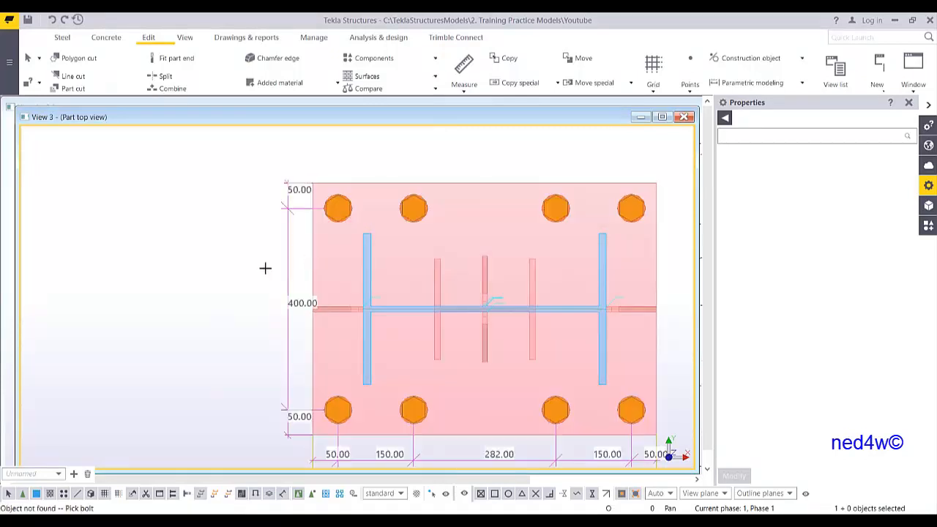
scroll(243, 256, "down", 2)
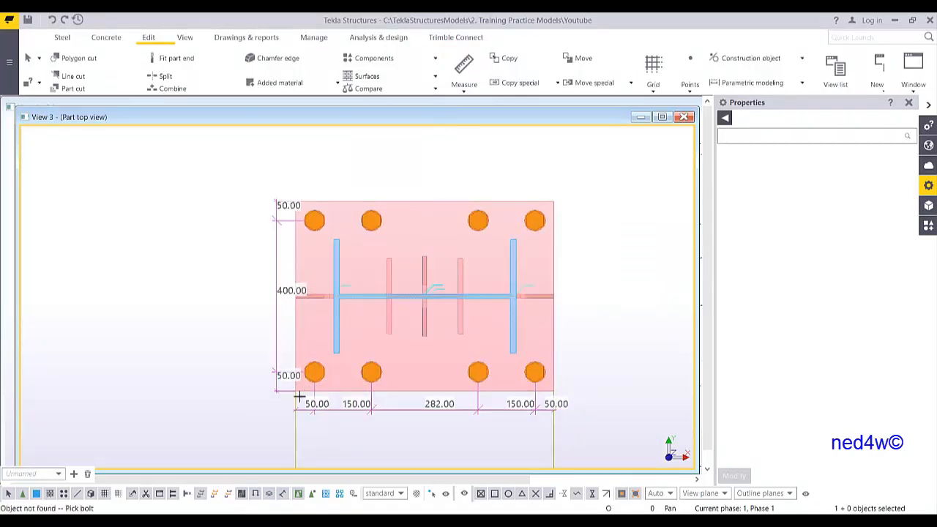
middle_click_drag(374, 330, 306, 313)
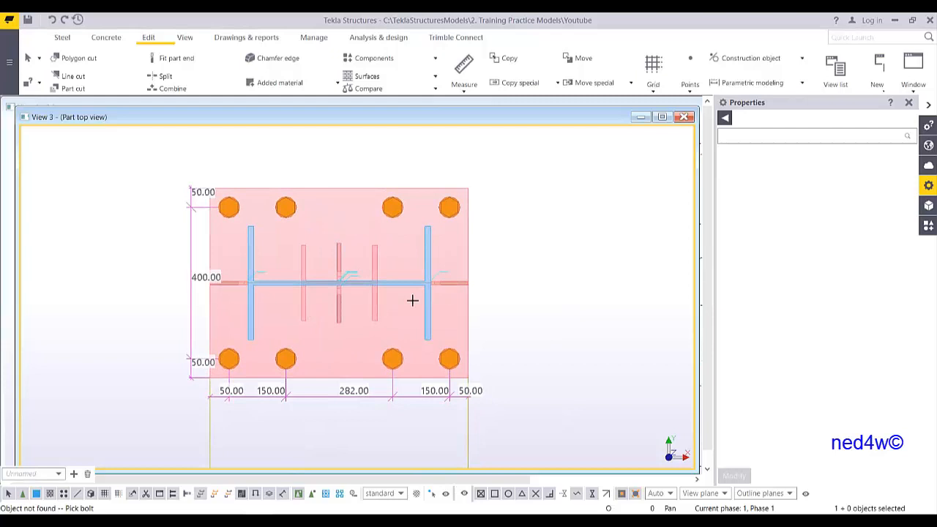
right_click(497, 173)
left_click(522, 180)
Remove the bolt, washers and nut from the base plate bolt group's assembly so only the holes are kept, and apply the change.
middle_click_drag(438, 262, 497, 292)
scroll(489, 313, "up", 1)
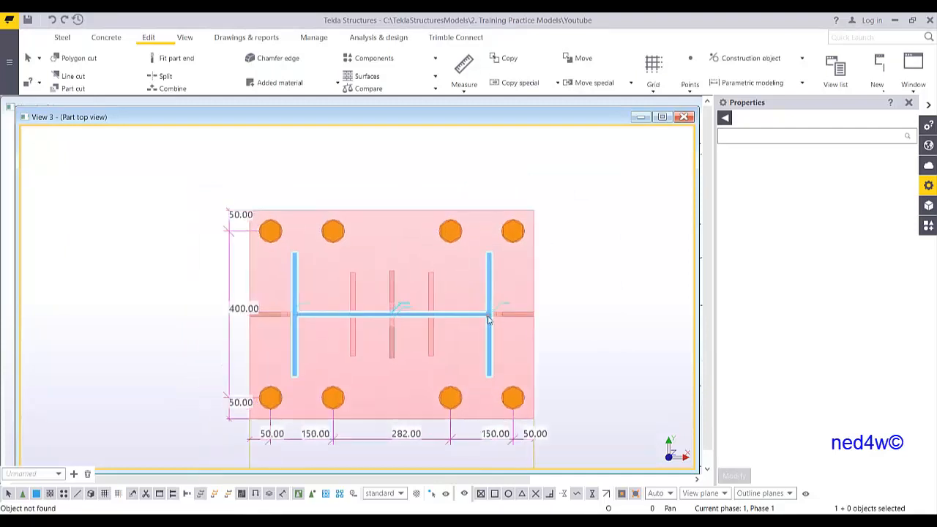
middle_click_drag(515, 370, 473, 282, "ctrl")
scroll(512, 429, "up", 4)
left_click(464, 324)
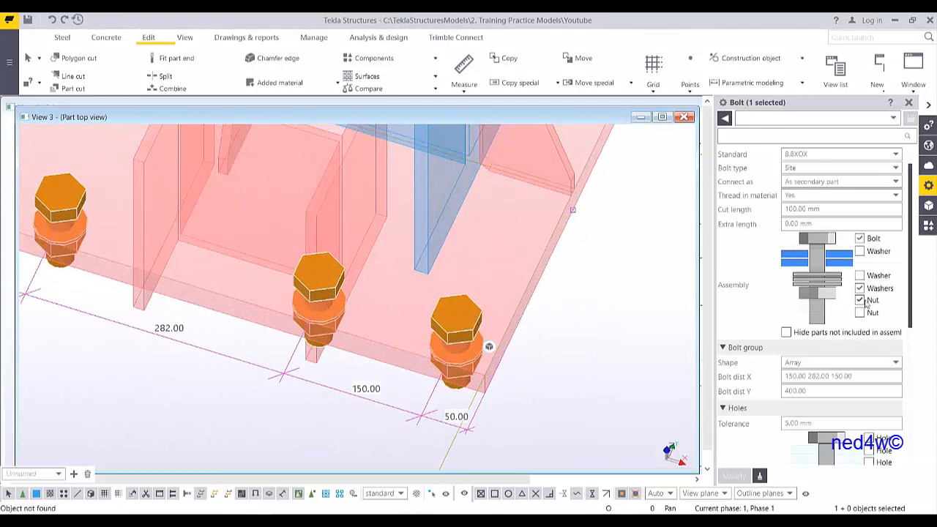
left_click(859, 238)
left_click(859, 287)
left_click(859, 300)
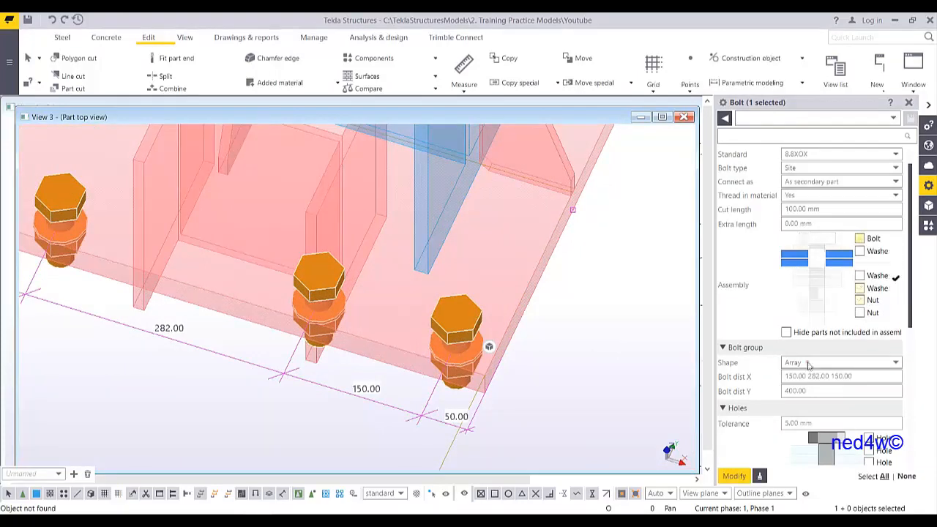
left_click(734, 476)
scroll(560, 344, "down", 5)
middle_click_drag(500, 326, 539, 275, "ctrl")
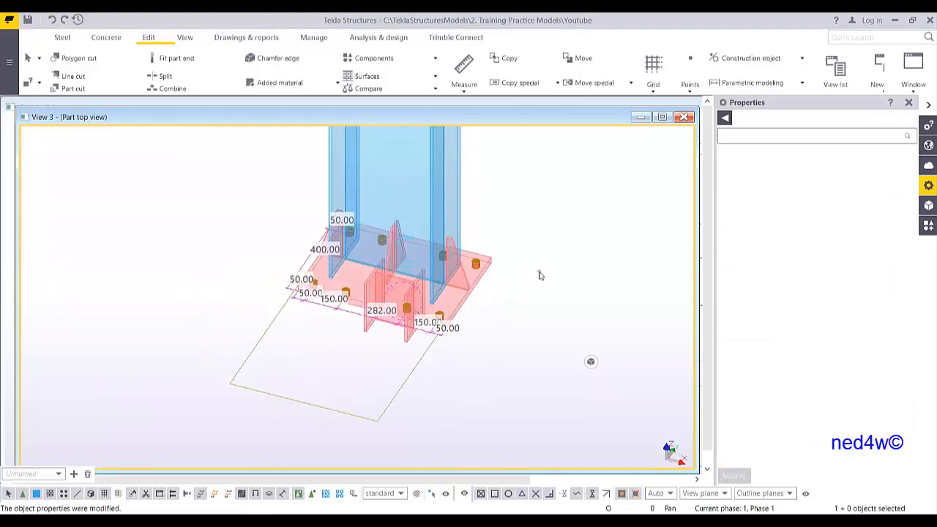
Close the part top view and the part end view.
left_click(686, 118)
left_click(388, 253)
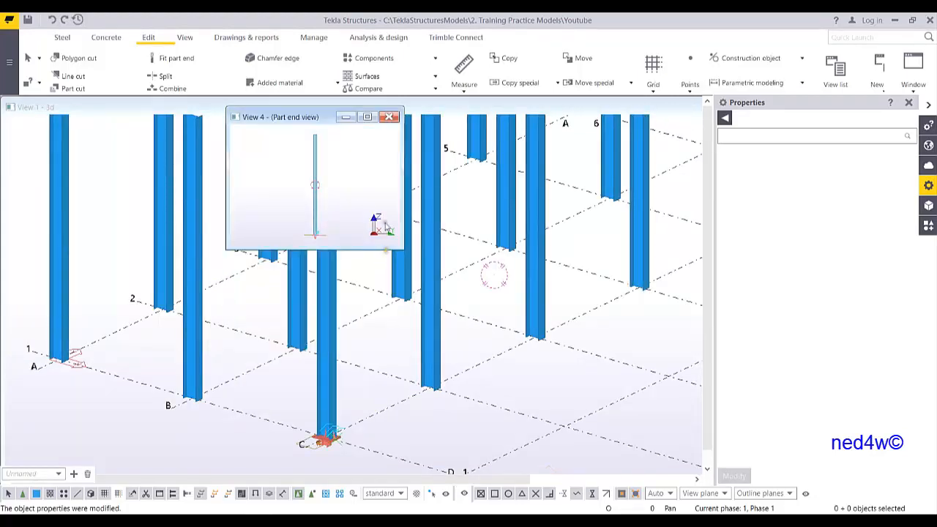
left_click(390, 118)
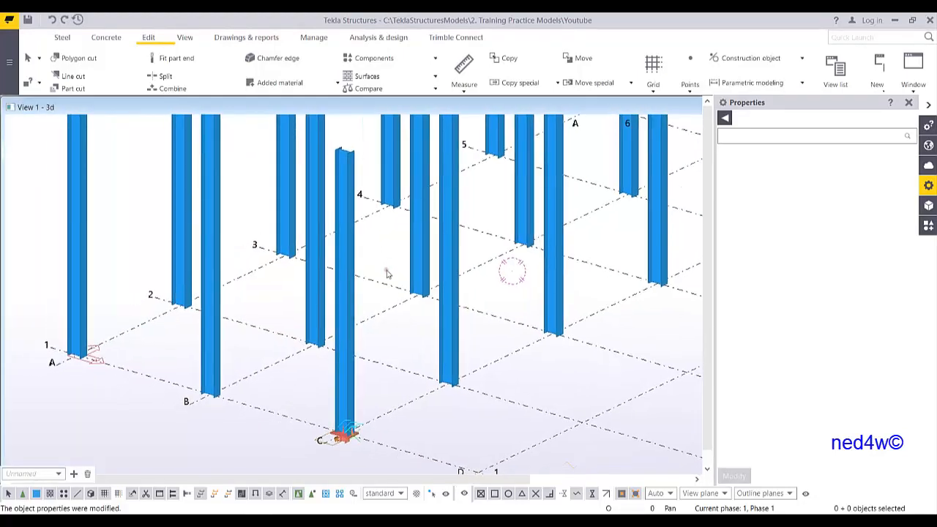
Delete the stray bolts beside the shear key in the part front view and close that view.
key("ctrl+Tab")
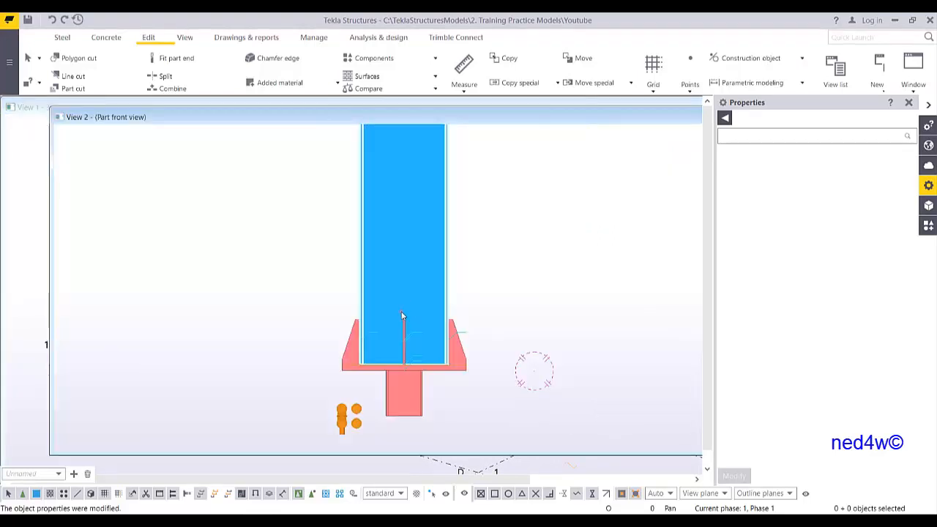
left_click_drag(317, 389, 377, 446)
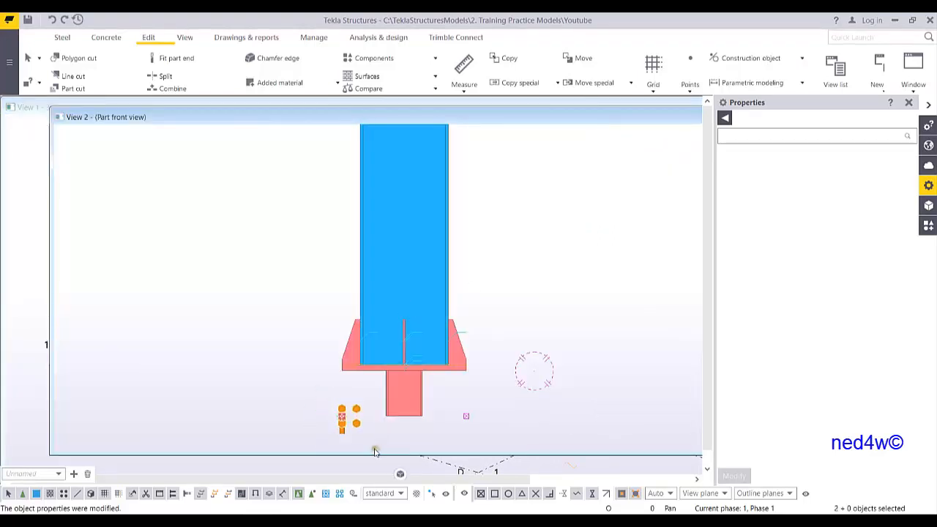
key("Delete")
left_click_drag(645, 111, 538, 121)
left_click_drag(661, 132, 416, 132)
left_click(515, 132)
Turn on assembly selection and copy all content of the column C-1 assembly to the columns at B-1 and A-1.
scroll(440, 375, "up", 10)
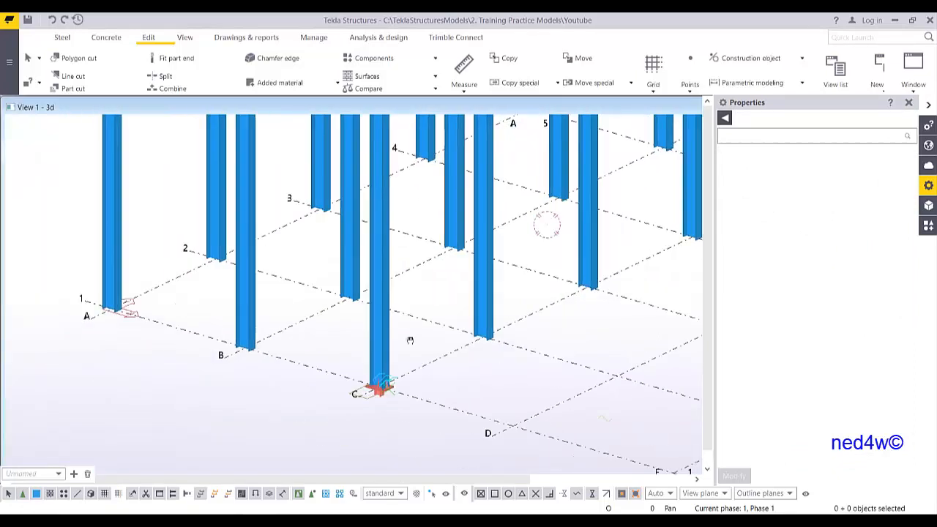
middle_click_drag(440, 375, 443, 358)
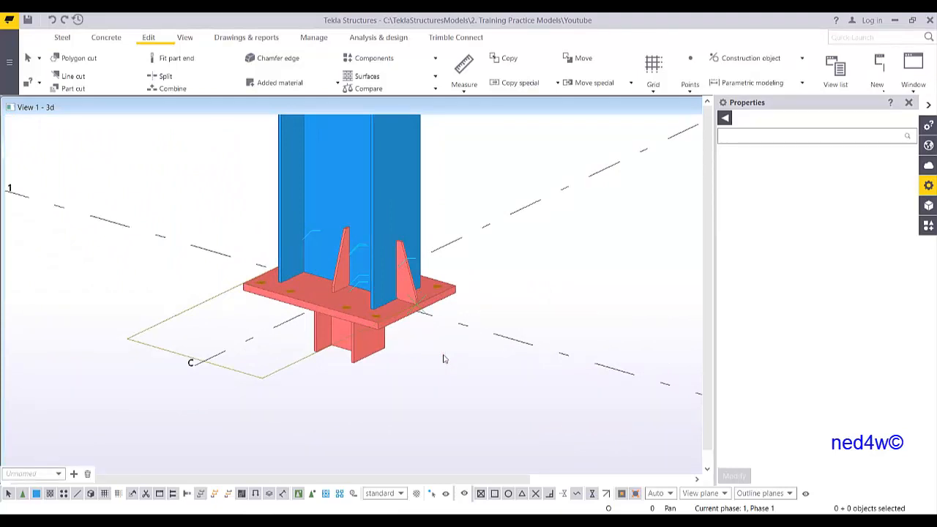
scroll(517, 267, "down", 10)
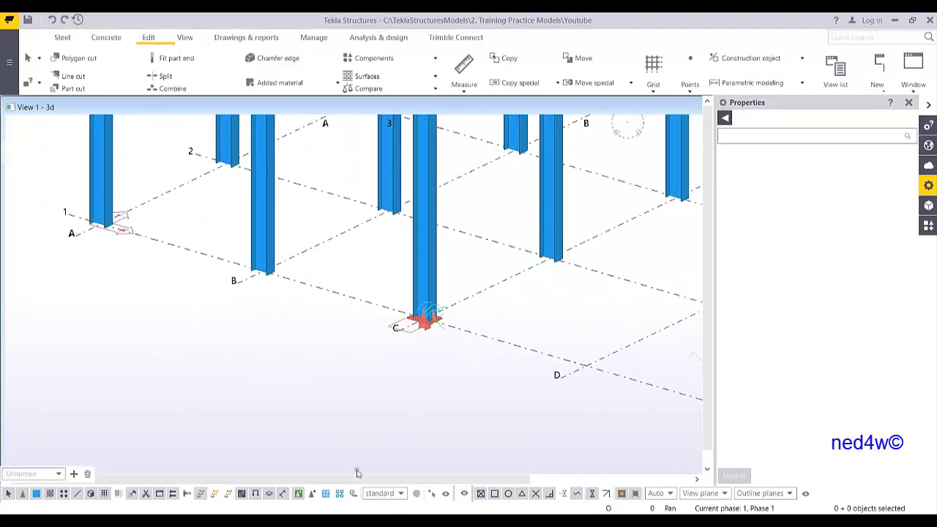
left_click(326, 493)
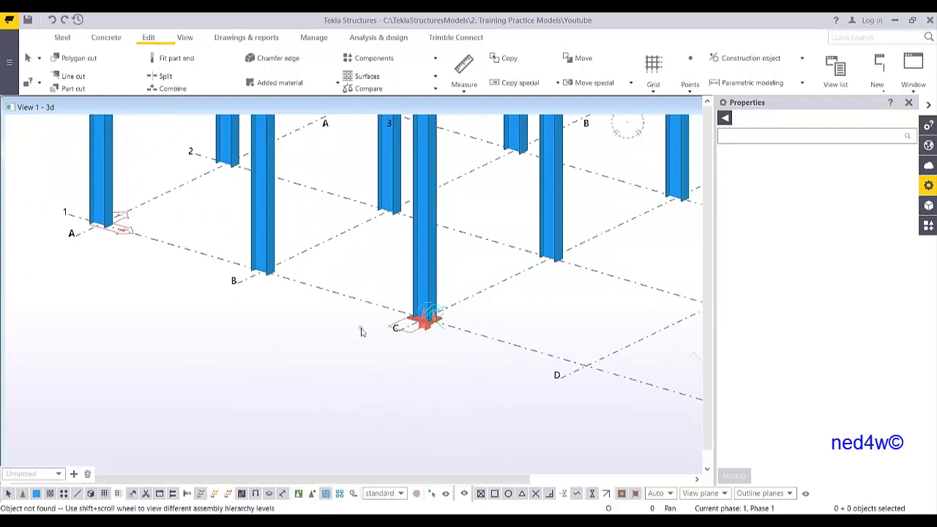
left_click(423, 240)
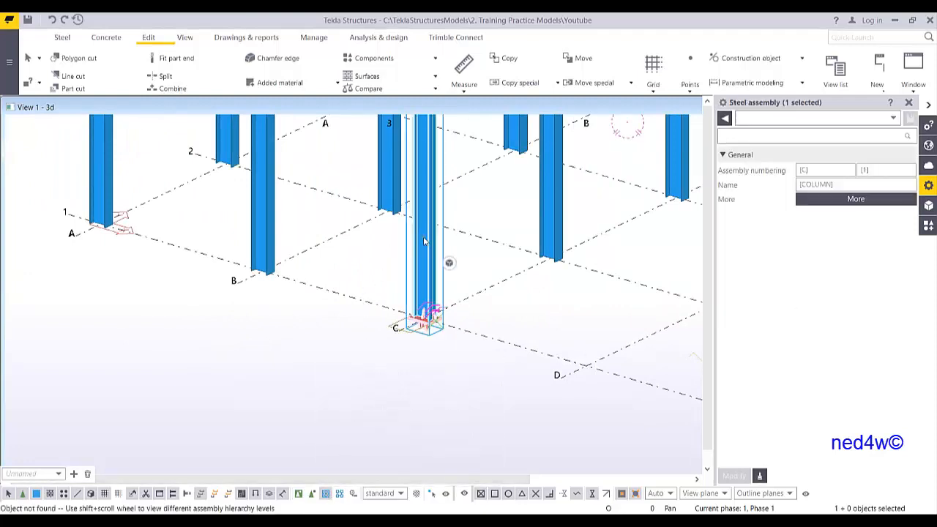
right_click(424, 239)
mouse_move(481, 300)
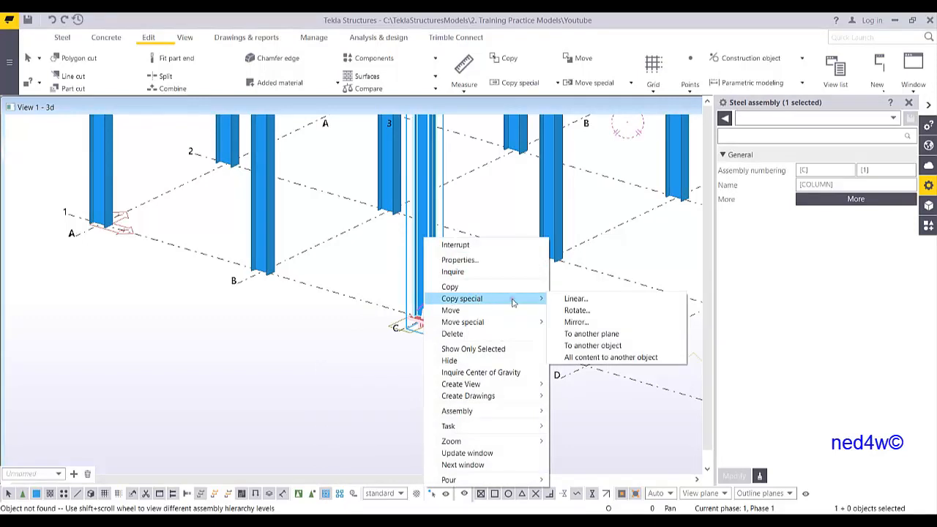
left_click(616, 357)
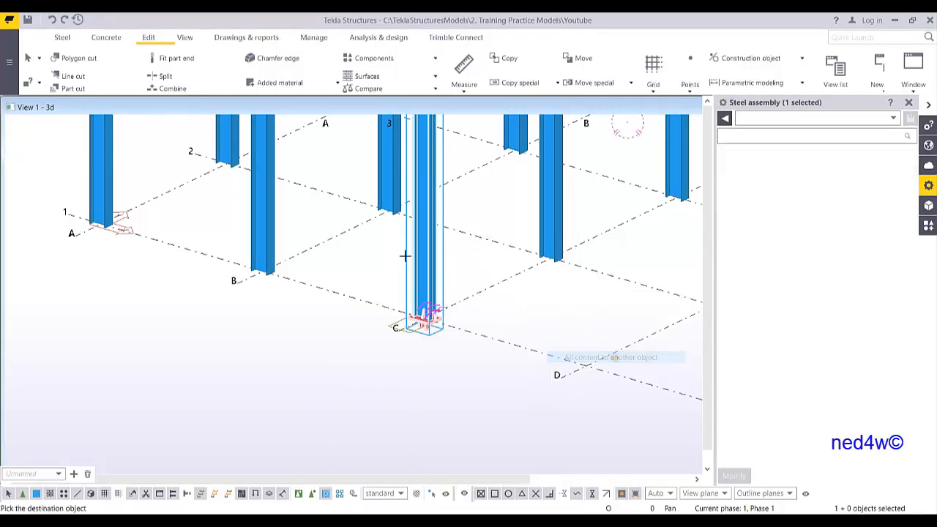
scroll(542, 318, "down", 5)
middle_click_drag(511, 400, 415, 264)
scroll(404, 261, "up", 3)
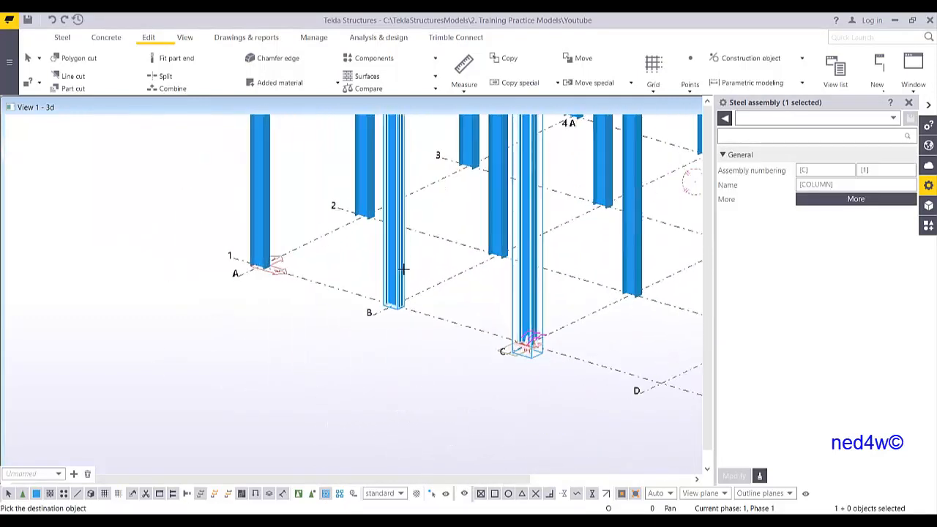
left_click(402, 259)
left_click(225, 177)
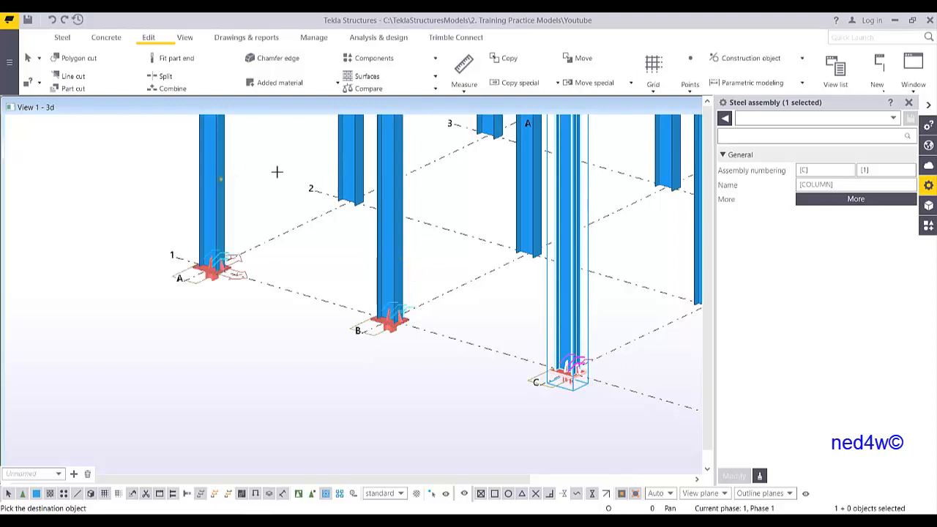
Copy the same connection content to the columns at A-2, B-2, C-2, C-3 and B-3.
left_click(352, 168)
left_click(529, 212)
middle_click_drag(631, 253, 407, 238)
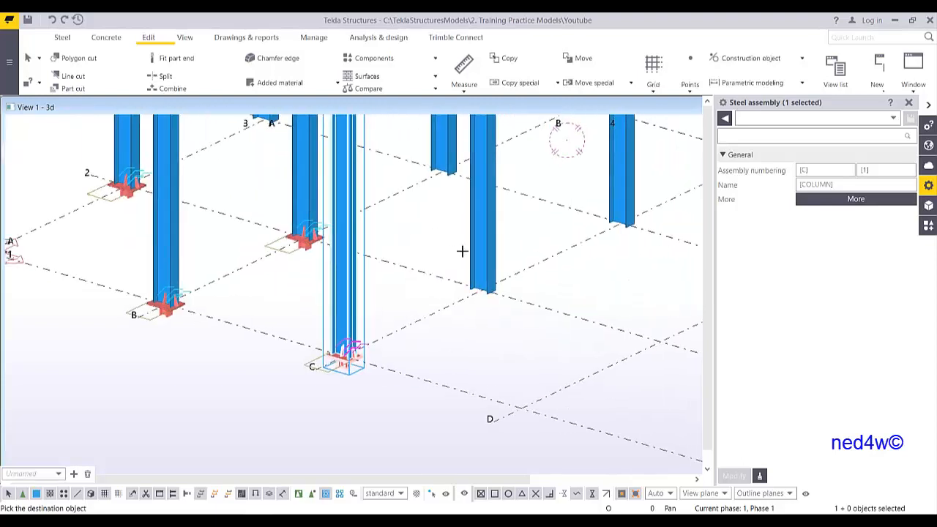
left_click(481, 263)
middle_click_drag(522, 258, 479, 294)
scroll(478, 295, "down", 3)
scroll(479, 296, "down", 2)
left_click(519, 262)
left_click(455, 234)
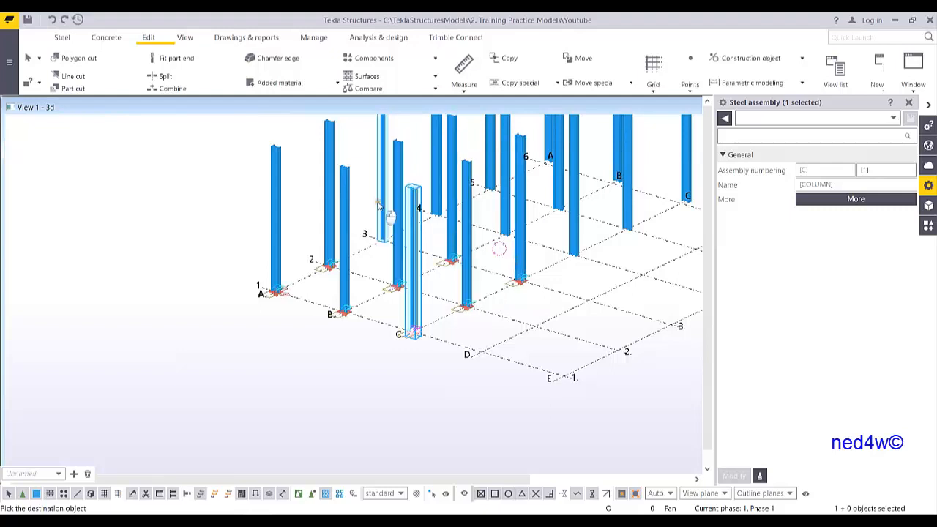
End copying of the connection content and clear the assembly selection.
scroll(467, 337, "up", 3)
right_click(504, 186)
left_click(529, 199)
left_click(546, 248)
Examine the copied base plate connections on the columns along grid lines A to C and 1 to 3.
scroll(546, 248, "up", 2)
middle_click_drag(486, 290, 419, 372, "ctrl")
scroll(475, 298, "down", 4)
scroll(401, 366, "up", 5)
middle_click_drag(339, 383, 498, 402)
scroll(544, 372, "down", 5)
scroll(497, 402, "down", 4)
scroll(496, 396, "up", 3)
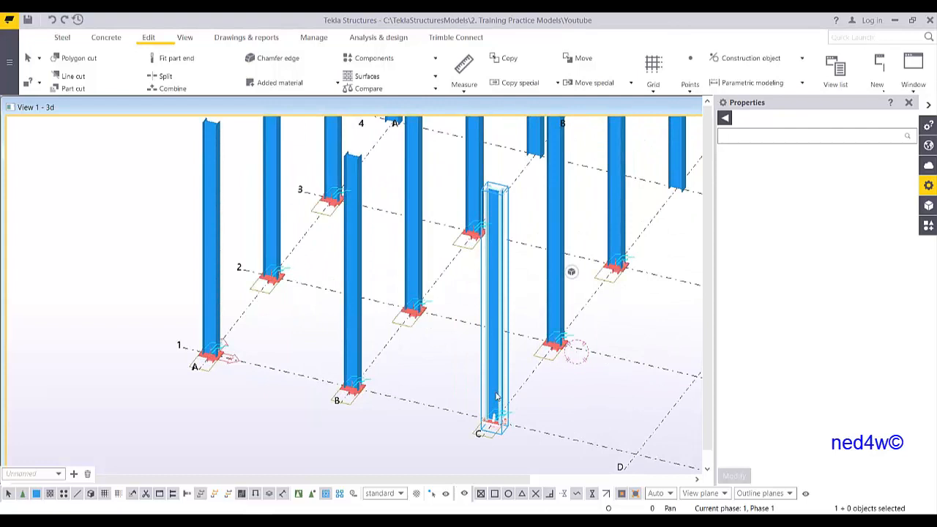
scroll(497, 396, "down", 2)
middle_click_drag(496, 396, 319, 336, "ctrl")
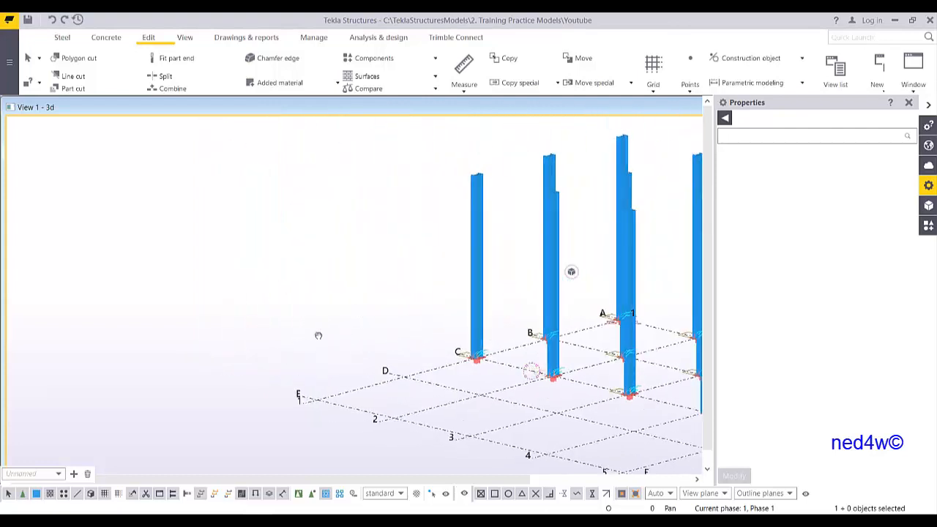
middle_click_drag(520, 385, 210, 235)
scroll(208, 235, "down", 3)
middle_click_drag(476, 282, 402, 274, "ctrl")
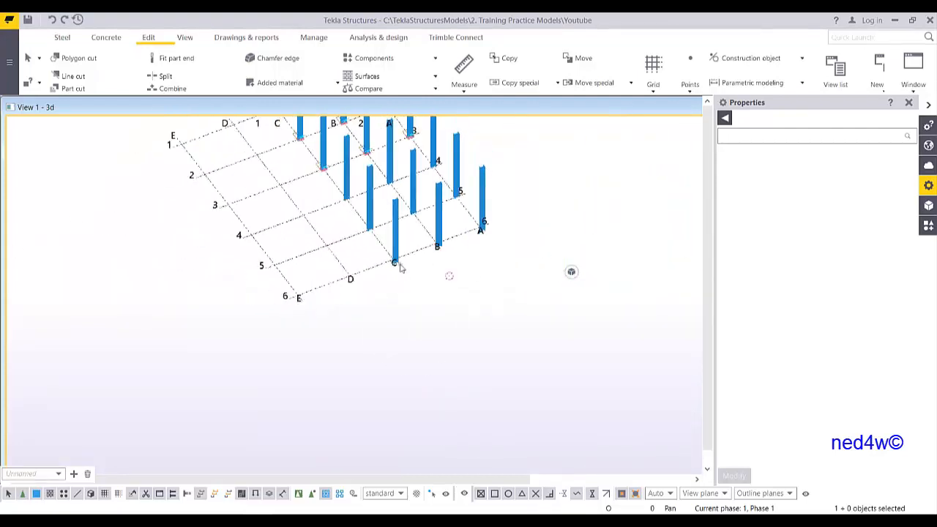
Show the base plate components in the Applications & components catalog, ready for the bare column at C-6.
scroll(402, 274, "up", 8)
middle_click_drag(457, 314, 551, 315, "ctrl")
scroll(490, 324, "down", 5)
middle_click_drag(213, 256, 301, 253)
scroll(498, 342, "up", 3)
scroll(505, 356, "down", 6)
scroll(386, 280, "up", 4)
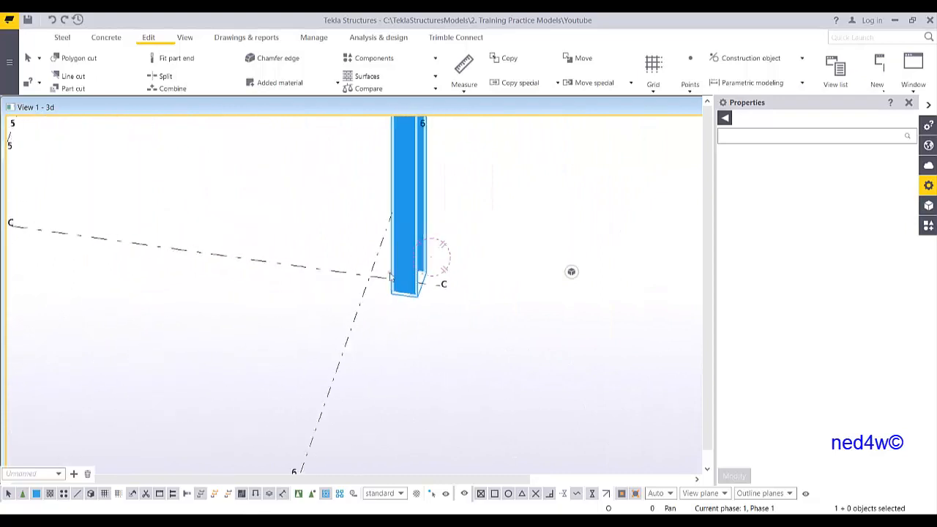
scroll(410, 337, "up", 3)
scroll(418, 362, "down", 4)
scroll(421, 369, "up", 5)
middle_click_drag(417, 389, 306, 371, "ctrl")
middle_click_drag(395, 337, 362, 322)
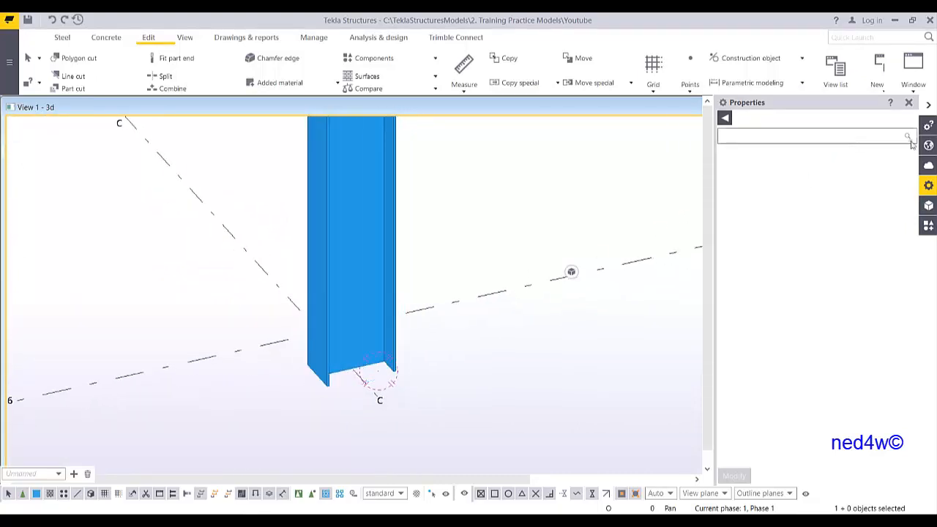
left_click(927, 226)
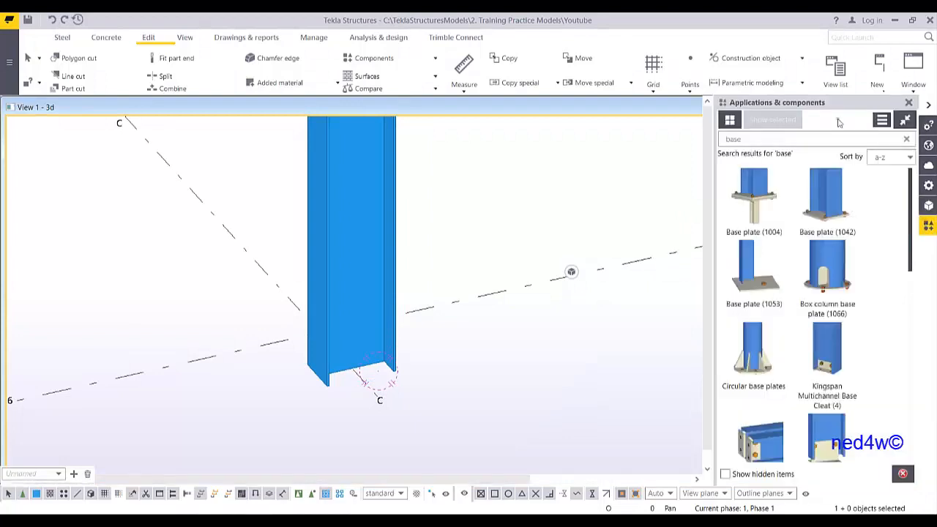
left_click(755, 138)
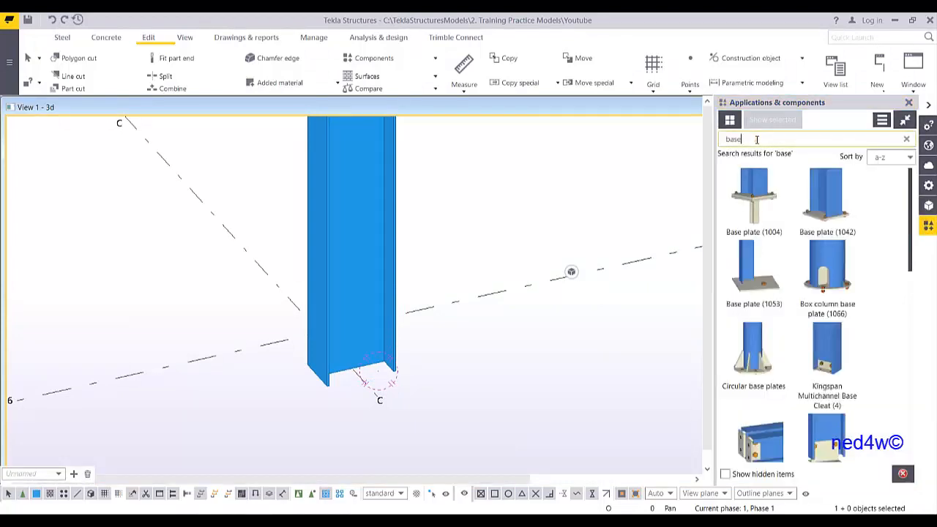
Browse the base plate components in the catalog and open the settings of U.S. Base plate (1047).
scroll(795, 269, "down", 10)
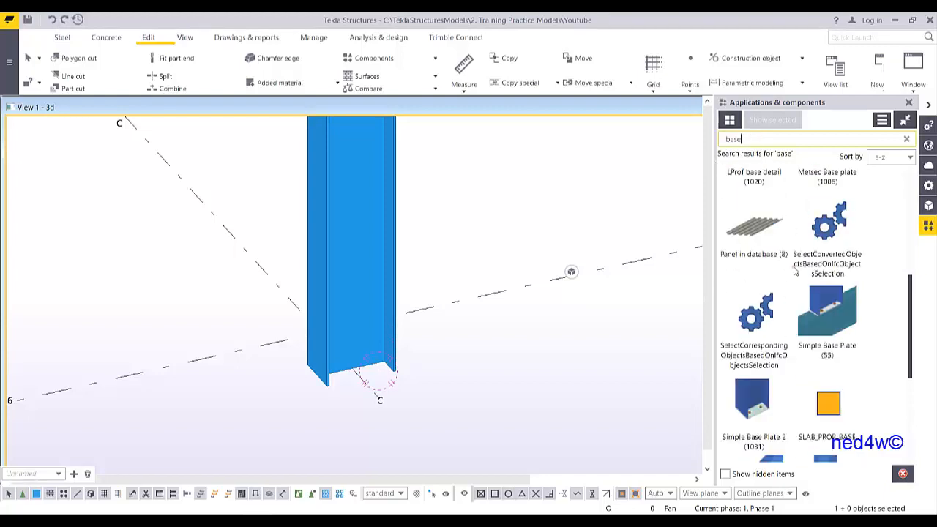
scroll(795, 283, "up", 10)
left_click(766, 213)
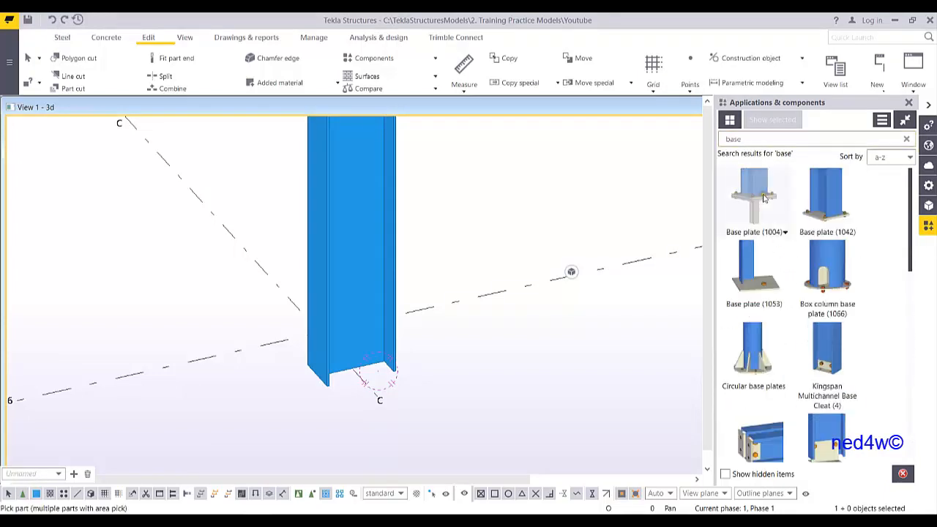
left_click(835, 224)
scroll(842, 233, "down", 6)
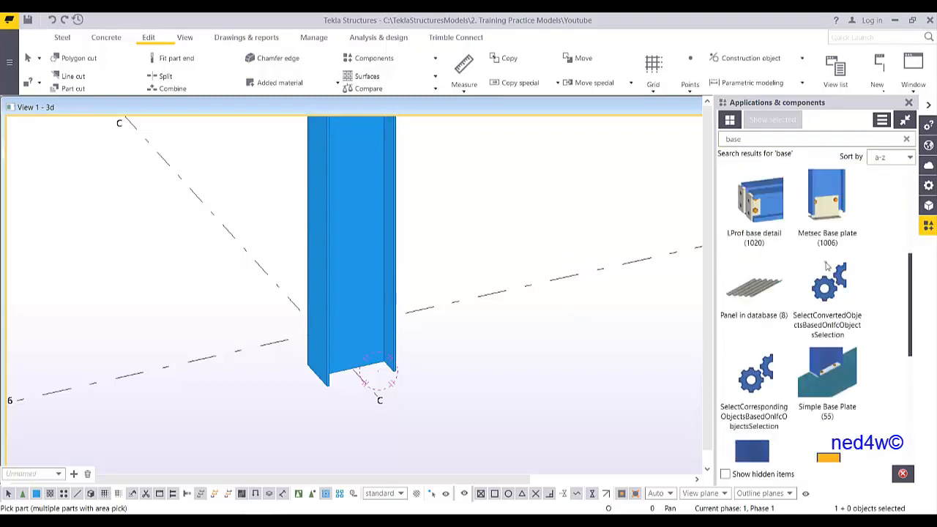
scroll(494, 292, "up", 1)
scroll(797, 246, "up", 4)
scroll(797, 246, "down", 4)
scroll(523, 341, "down", 6)
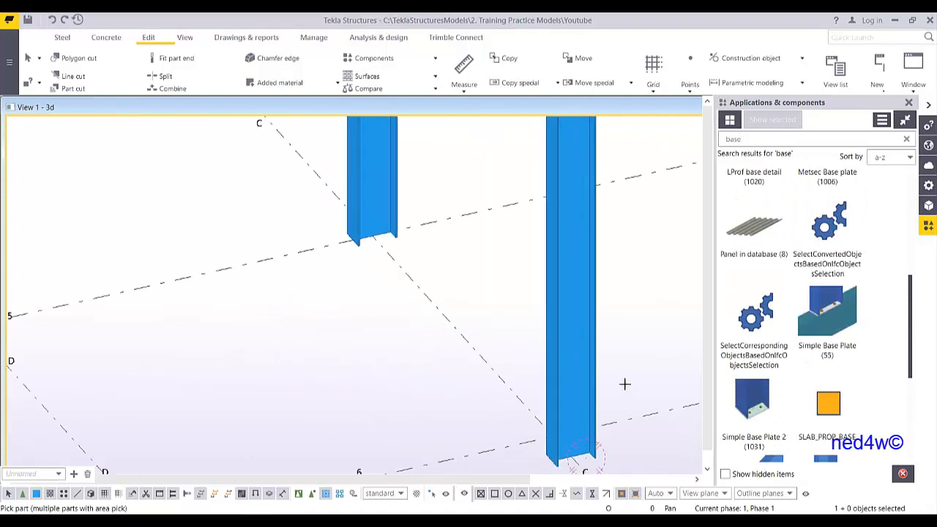
scroll(832, 363, "down", 3)
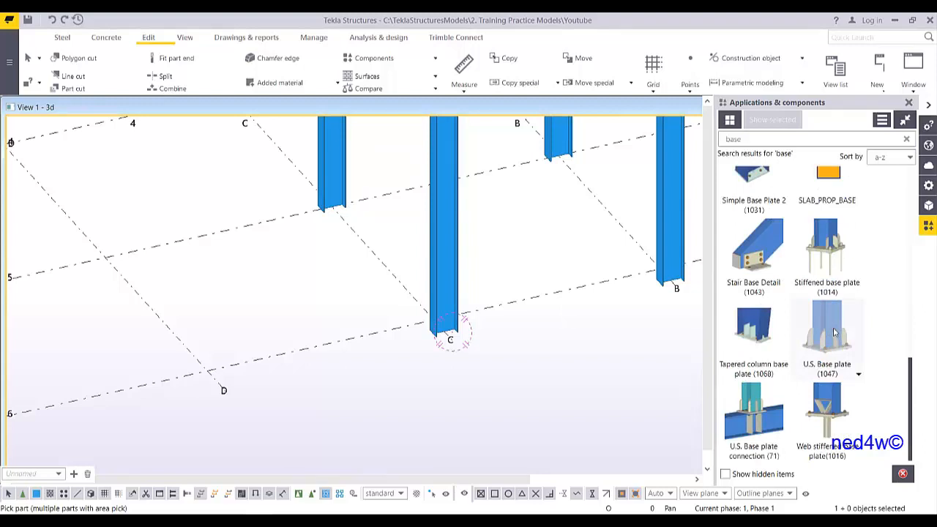
double_click(832, 329)
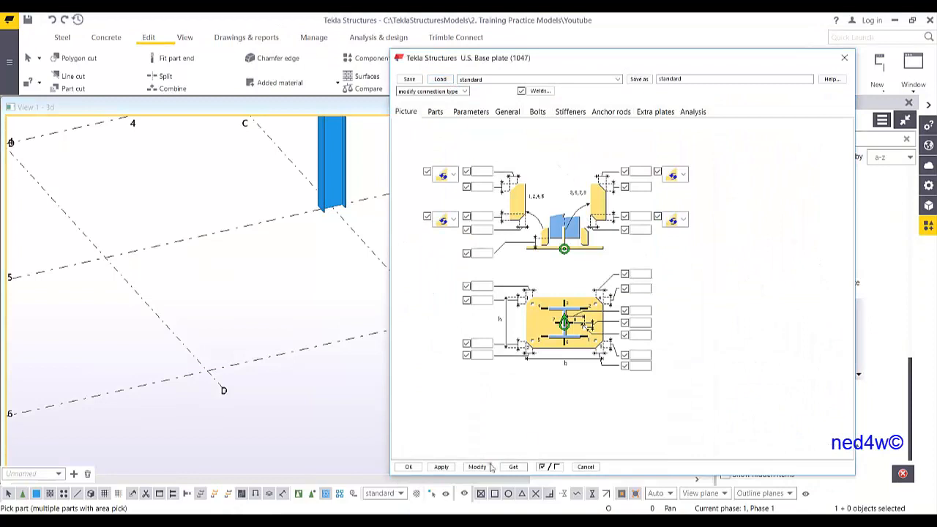
Add the U.S. Base plate (1047) with standard settings at the lower end of the column at C-6.
middle_click_drag(385, 318, 211, 263)
scroll(252, 266, "up", 3)
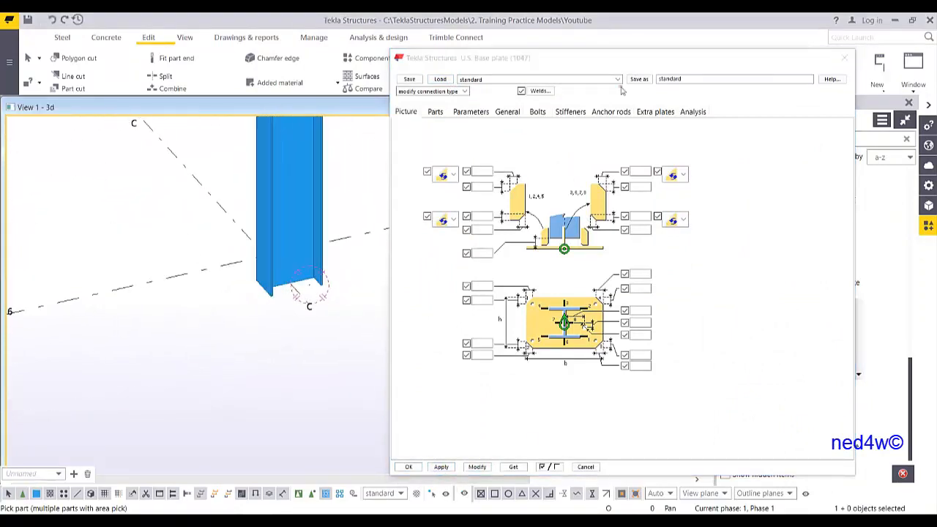
left_click_drag(624, 64, 682, 58)
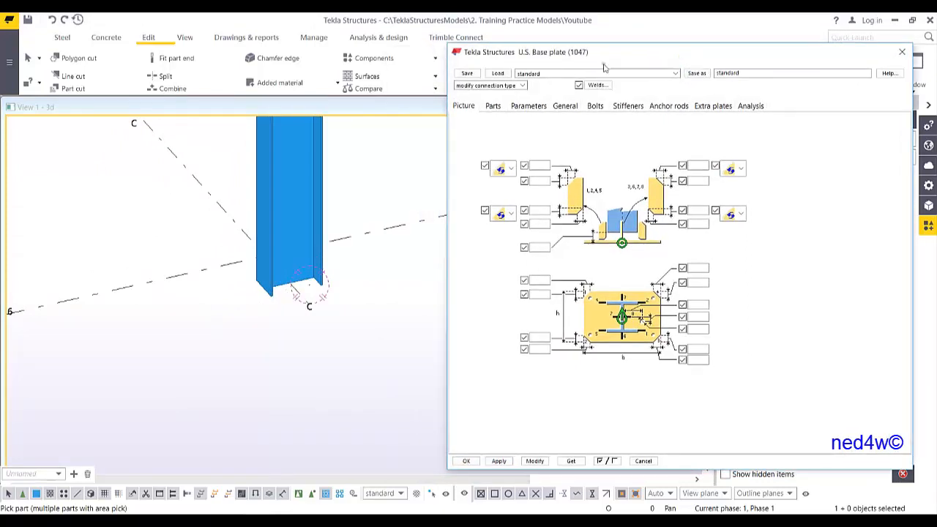
left_click(293, 202)
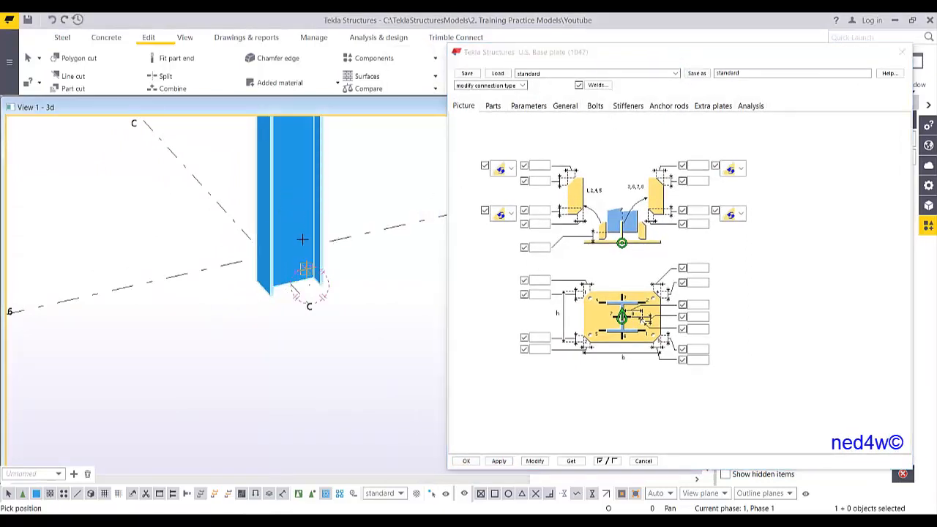
left_click(302, 287)
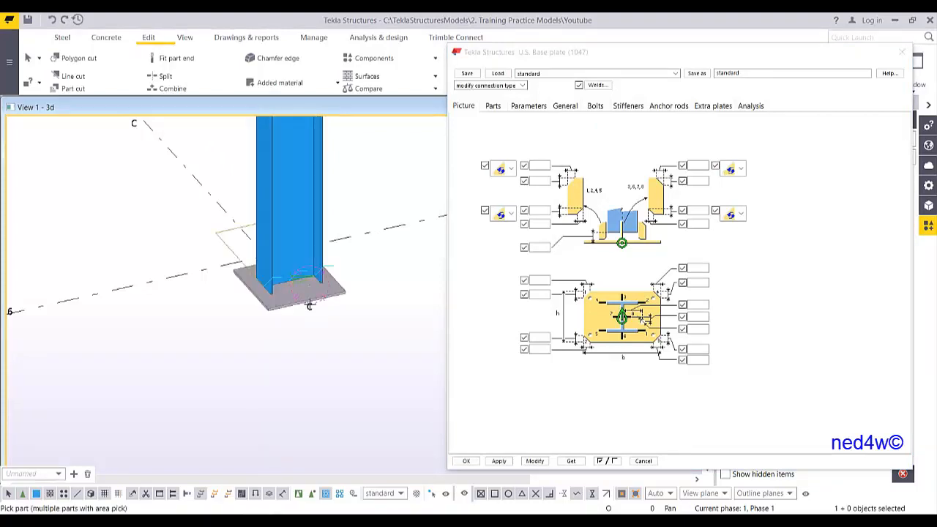
scroll(322, 293, "up", 5)
right_click(379, 199)
left_click(404, 208)
Set the C-6 base plate's thickness to 30 and its class to 3, and apply both to the model.
middle_click_drag(287, 270, 293, 273)
mouse_move(243, 290)
middle_mouse_down("ctrl")
mouse_move(318, 283)
mouse_move(254, 295)
middle_mouse_up("ctrl")
middle_click_drag(295, 412, 381, 324, "ctrl")
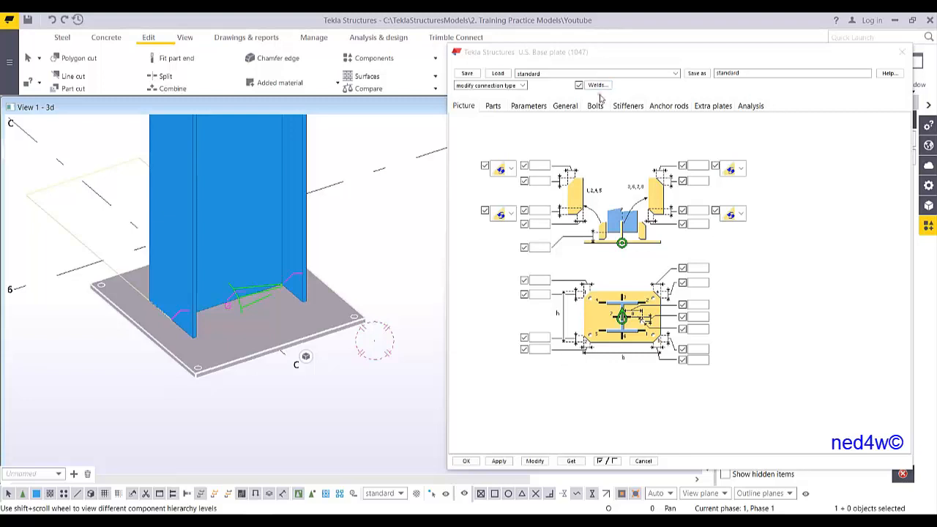
left_click(502, 107)
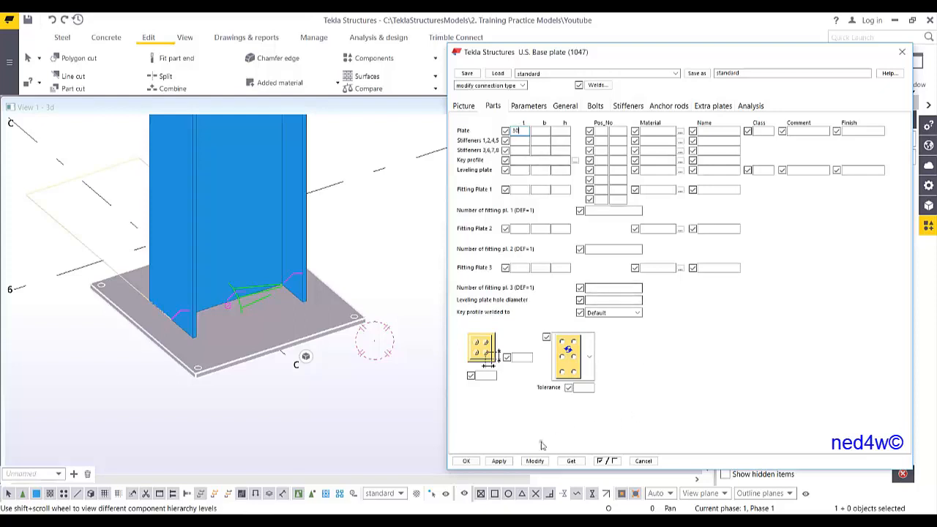
left_click(535, 461)
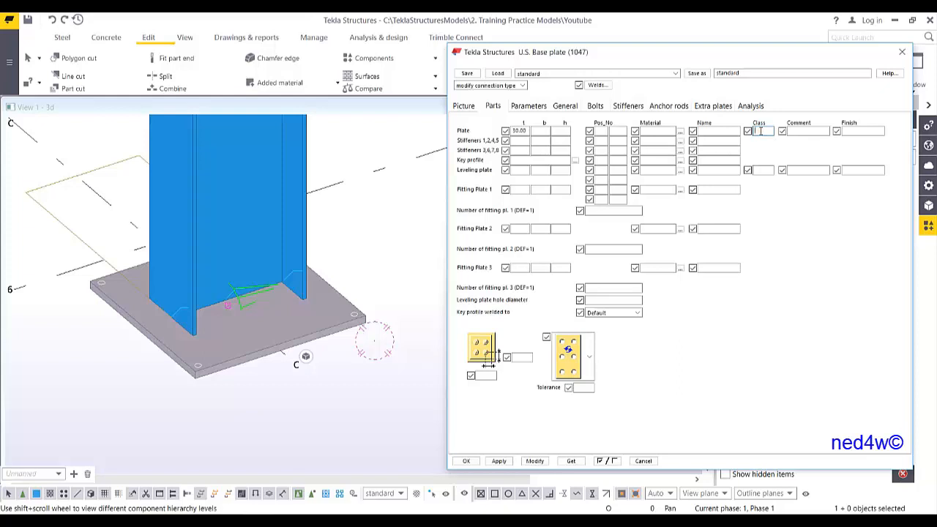
left_click(759, 130)
type("3")
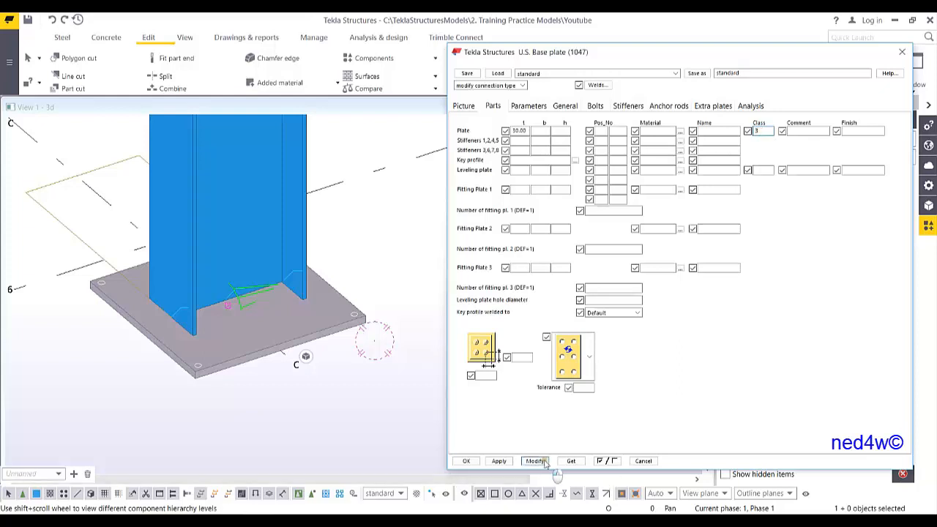
left_click(534, 461)
Edit the general class value of the base plate component and apply the modification.
left_click(569, 106)
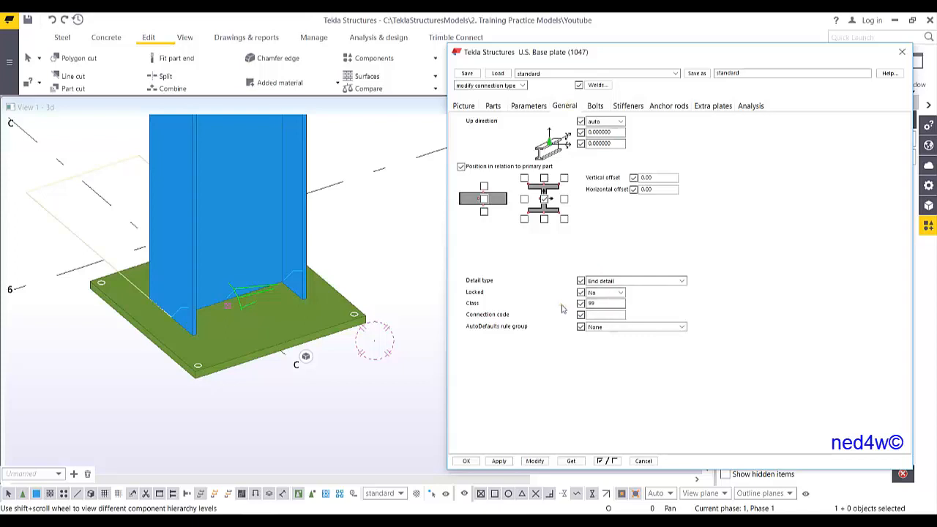
double_click(598, 304)
left_click(534, 460)
middle_click_drag(241, 319, 255, 315)
Set the base plate's bolt size to 30 and tolerance to 5, with all bolt assembly parts switched off.
left_click(597, 107)
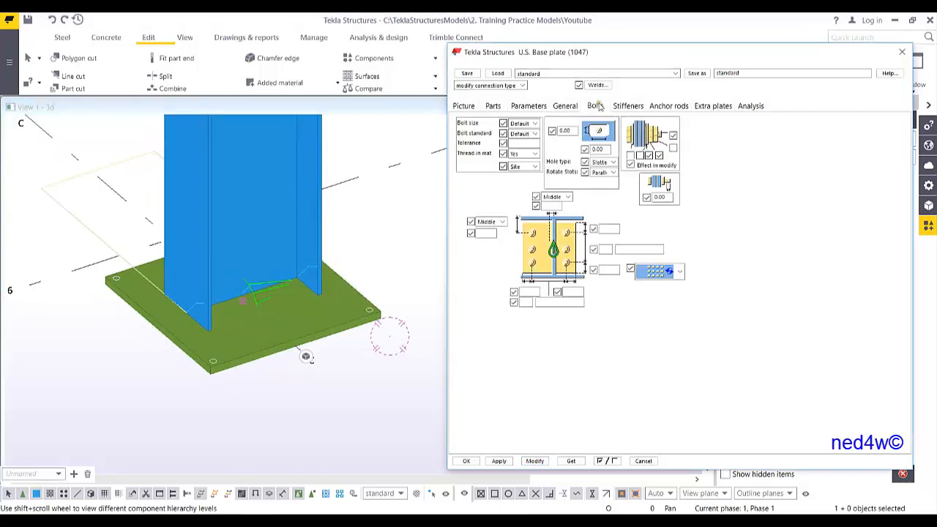
left_click(535, 123)
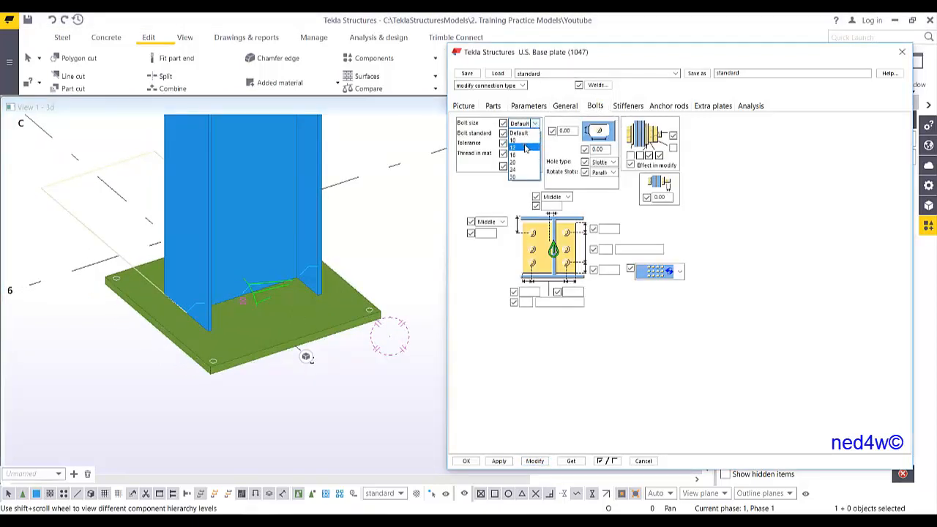
left_click(516, 176)
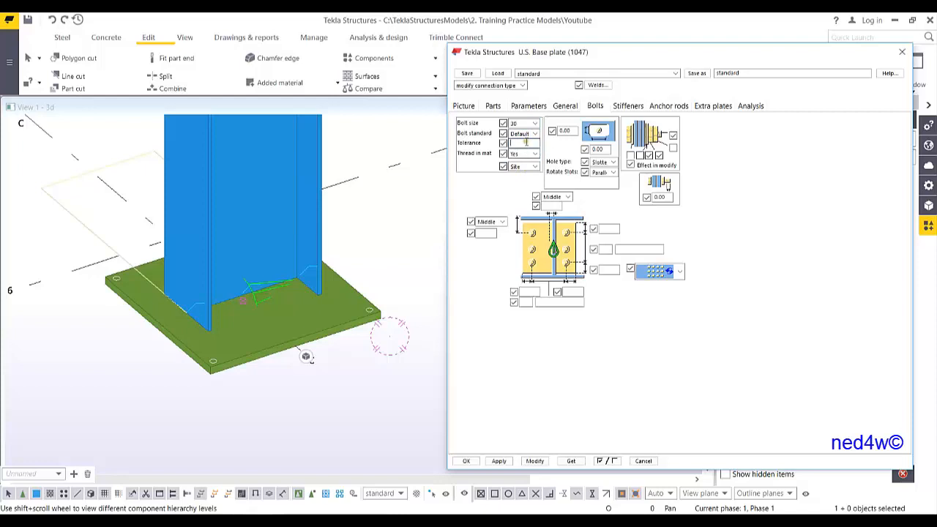
left_click(674, 137)
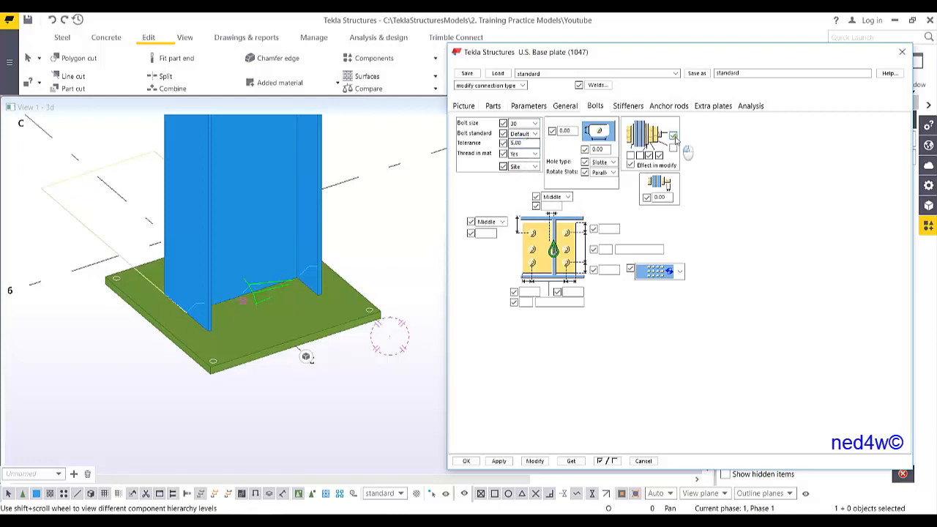
left_click(607, 134)
Set 2 bolts across the plate width at 400 spacing with 50 edge distances on both sides, and apply.
left_click(527, 303)
type("2")
left_click(559, 302)
type("400")
left_click(572, 292)
type("50")
left_click(526, 292)
type("50")
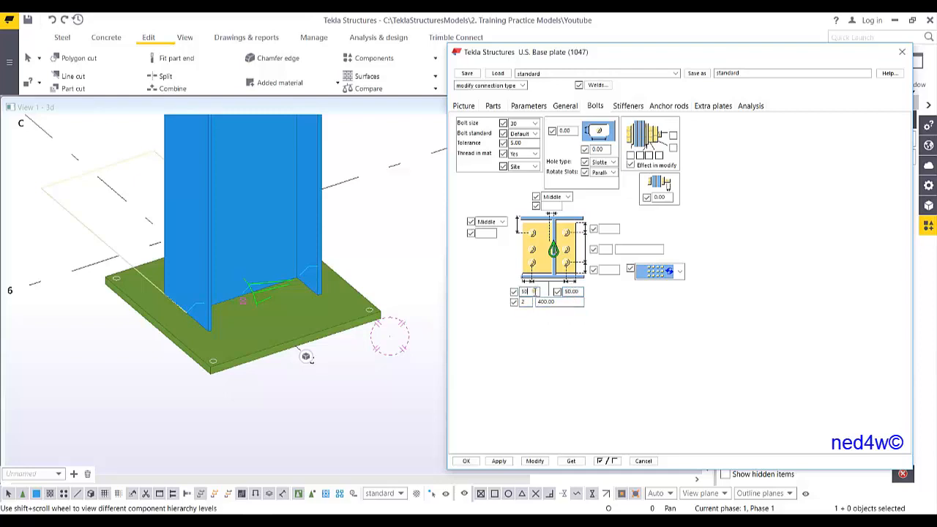
left_click(535, 461)
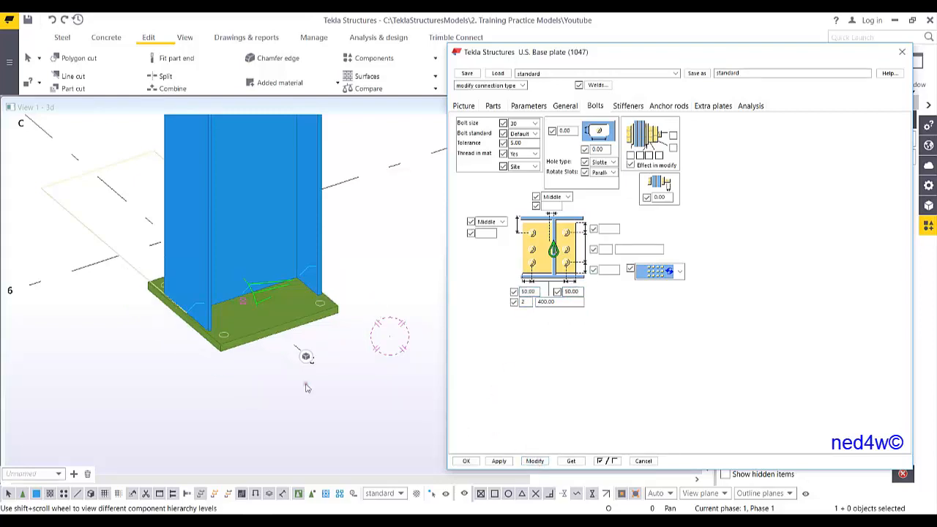
Set 4 bolt rows along the plate height spaced 150, 282 and 150 with 50 edge distances, and apply.
scroll(307, 356, "up", 5)
scroll(233, 341, "down", 5)
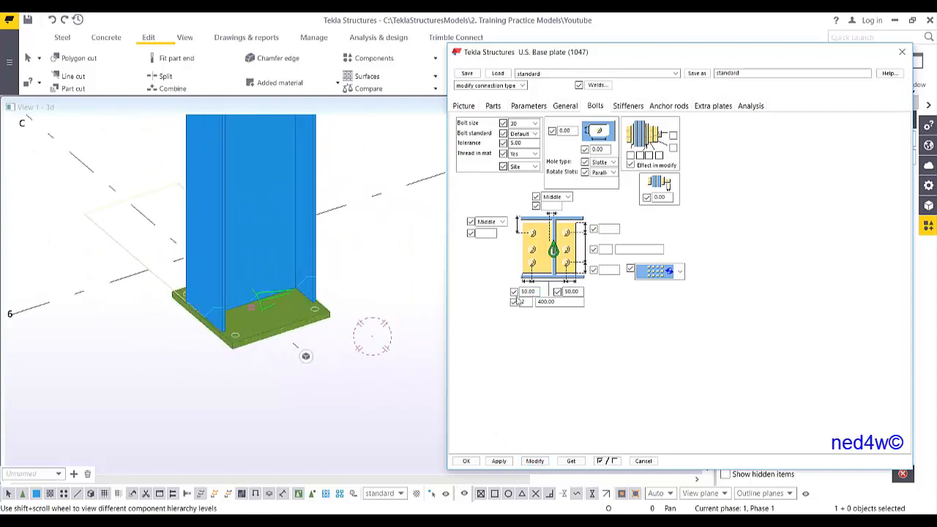
type("50")
left_click(610, 269)
type("50")
left_click(611, 252)
type("4")
left_click(622, 249)
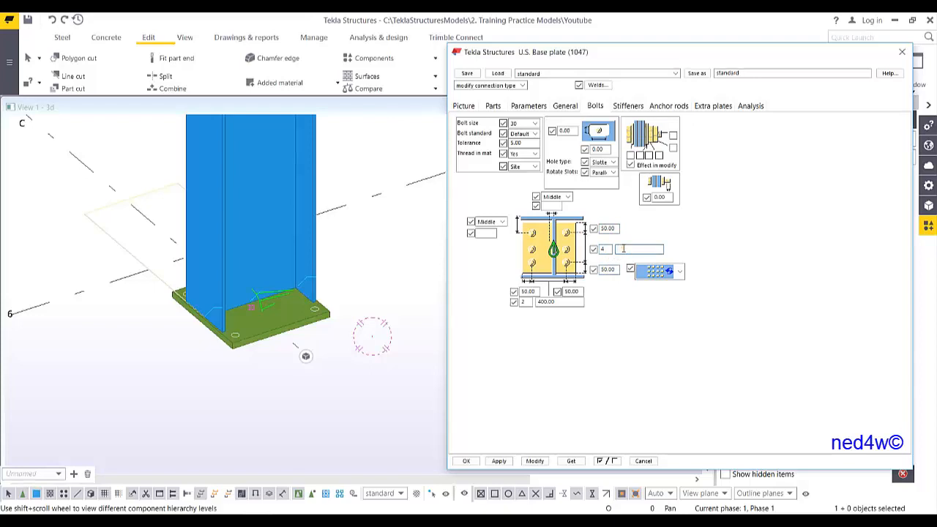
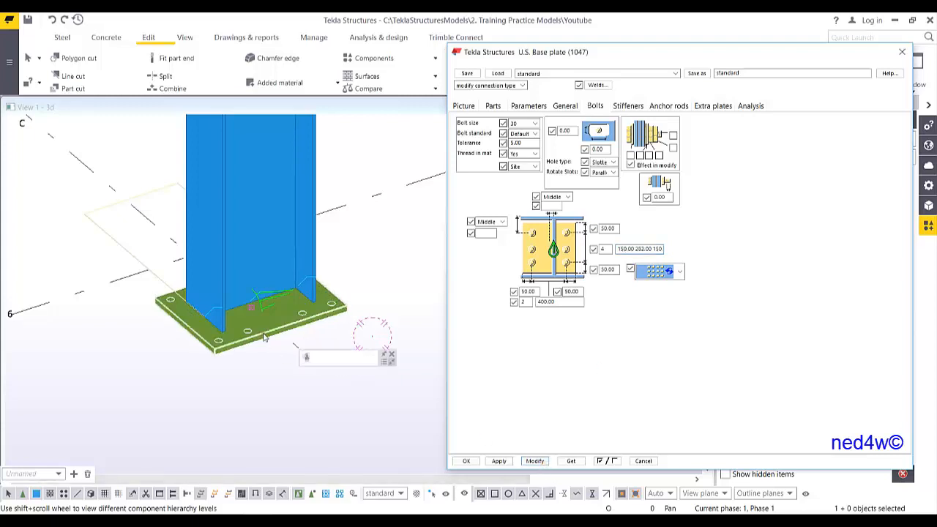
scroll(248, 326, "up", 4)
middle_click_drag(187, 338, 284, 304, "ctrl")
Set stiffeners 3, 6, 7 and 8 to 10 thickness, 100 width and 250 height, and modify the connection.
left_click_drag(629, 59, 609, 61)
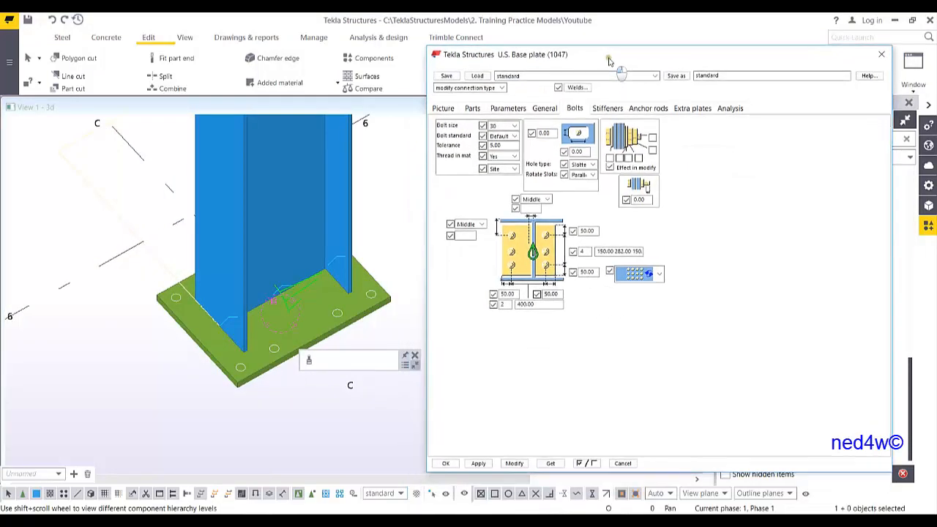
left_click(473, 109)
left_click(443, 109)
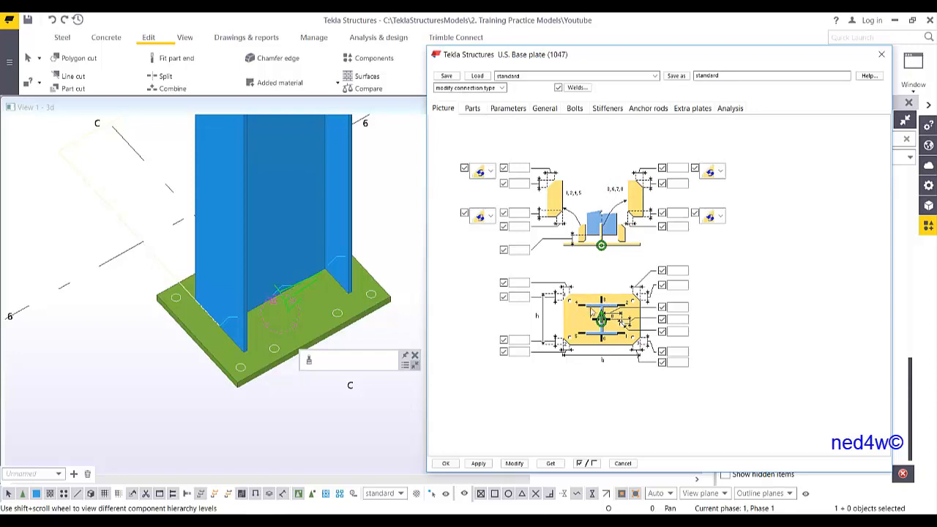
left_click(472, 109)
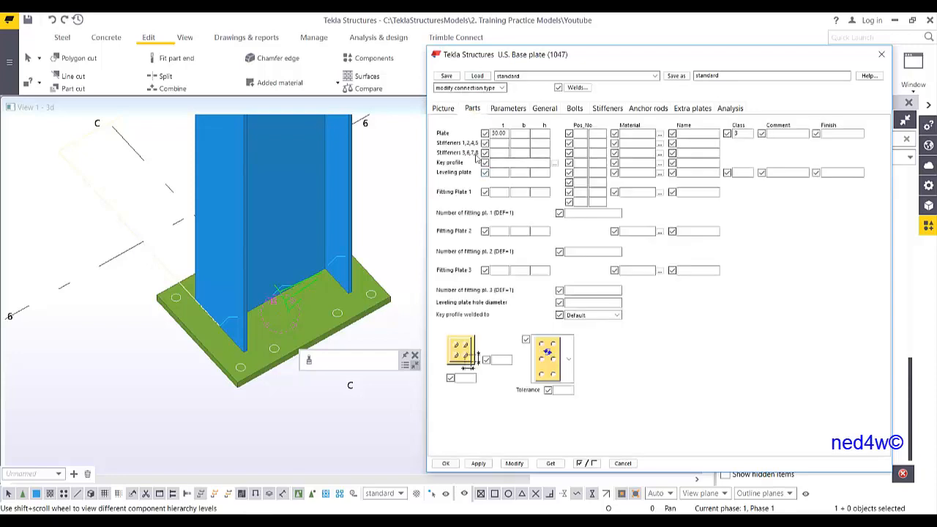
left_click(496, 152)
type("10")
left_click(524, 152)
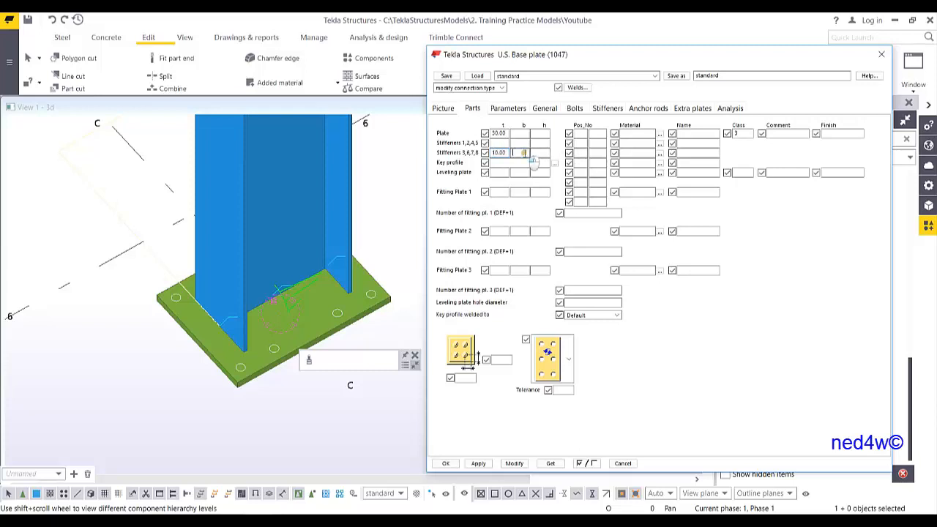
left_click(544, 152)
type("250")
left_click(514, 463)
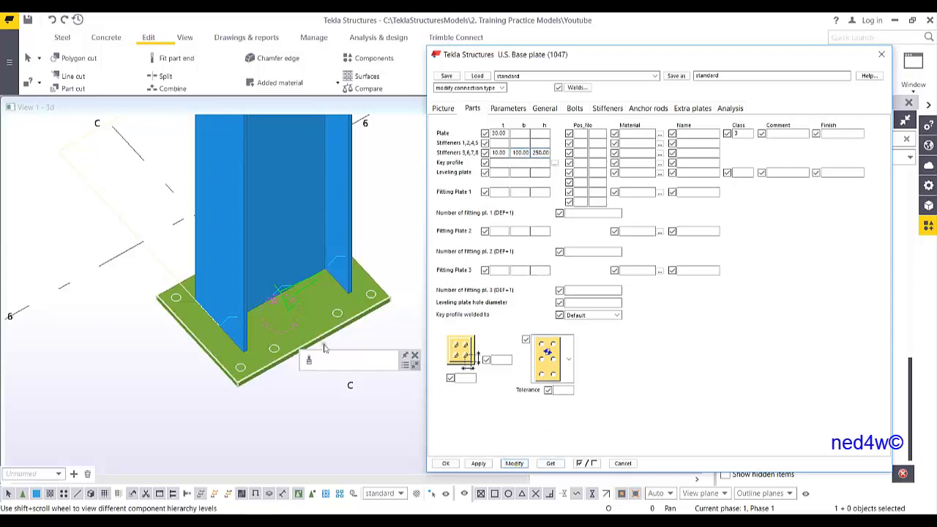
left_click(294, 299)
left_click(514, 465)
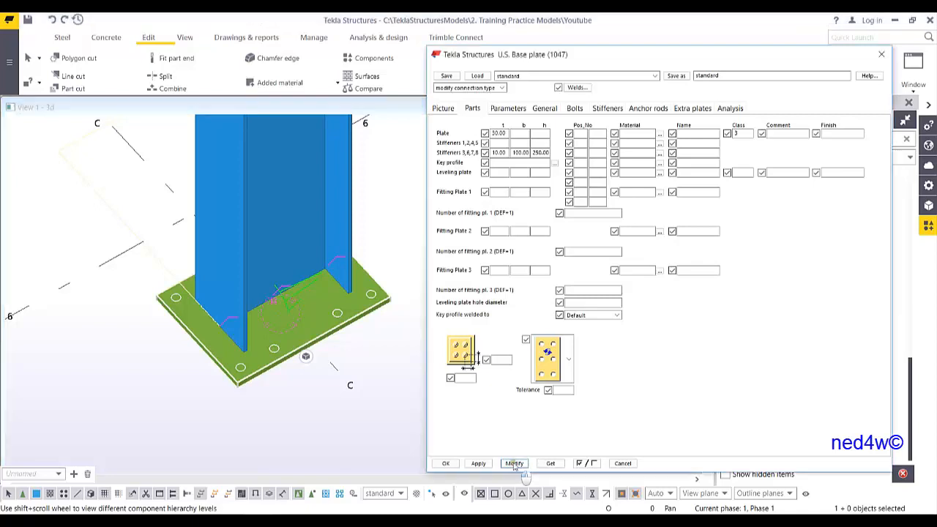
Create stiffeners at positions 3, 6, 7 and 8 of the base plate and apply the modification.
left_click(444, 108)
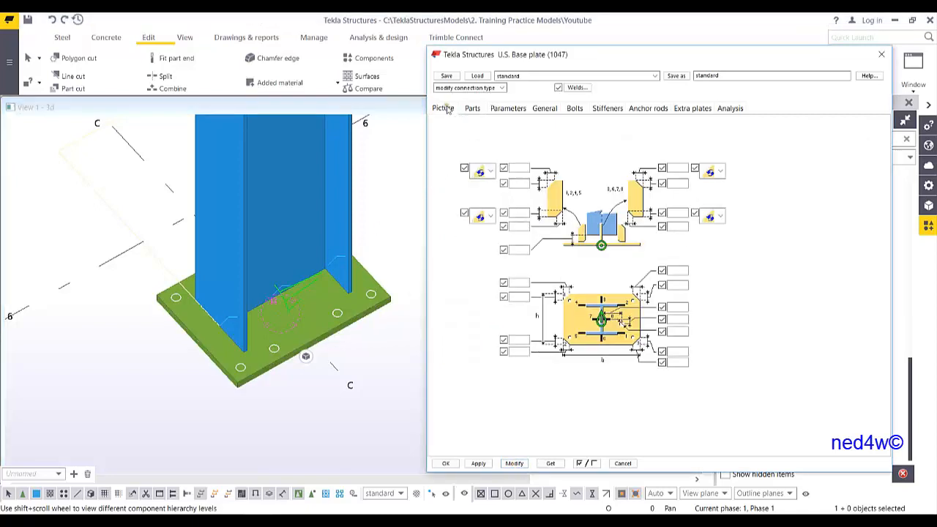
left_click(514, 109)
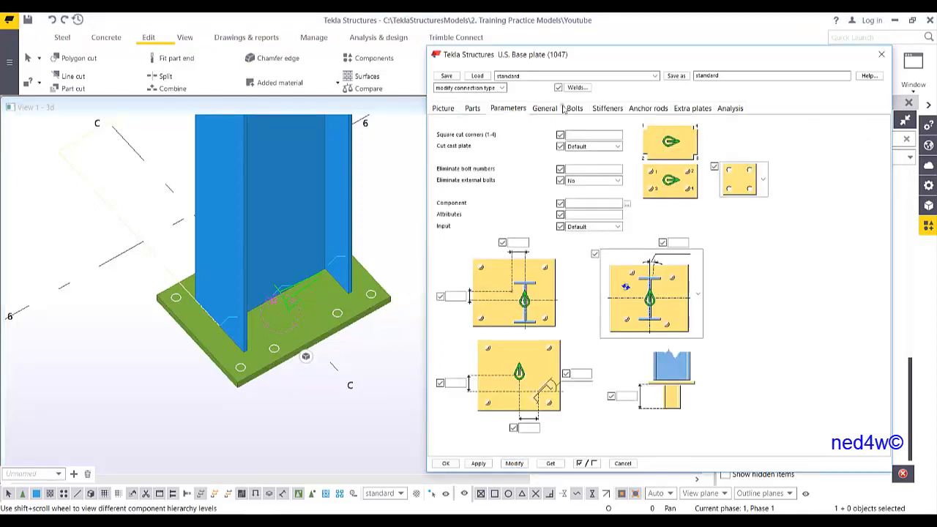
left_click(607, 109)
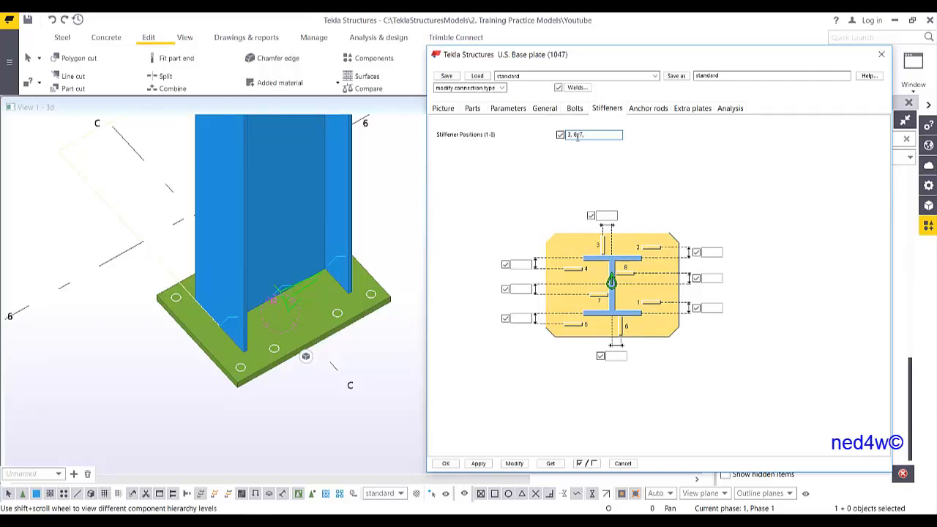
left_click(514, 463)
scroll(224, 302, "up", 5)
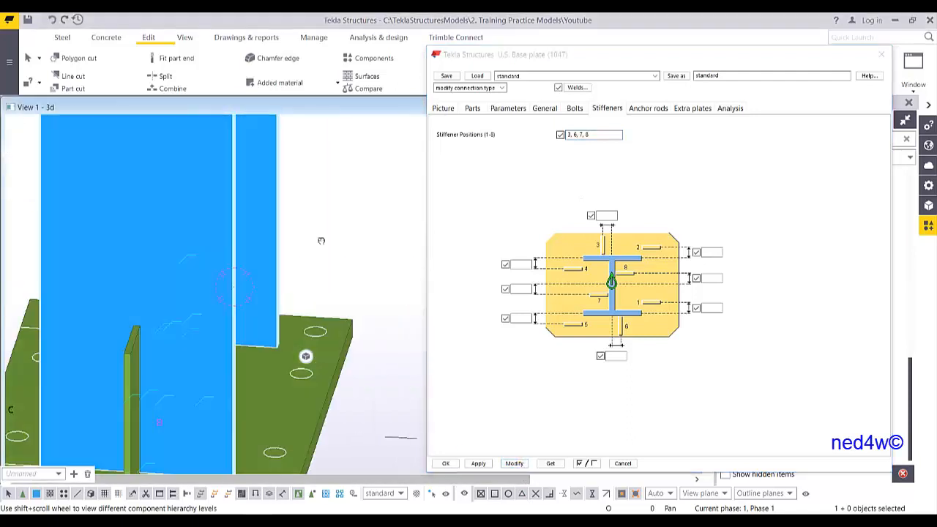
scroll(256, 308, "down", 2)
scroll(256, 308, "down", 6)
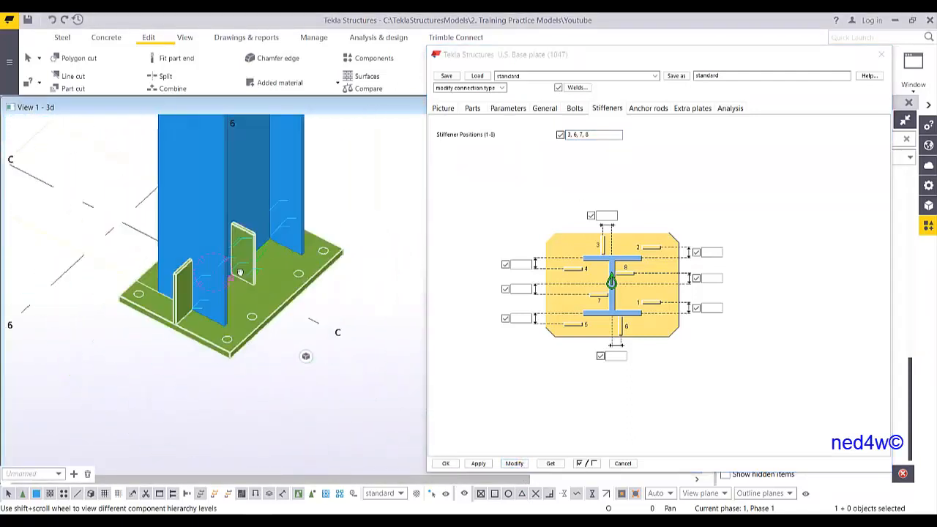
scroll(225, 287, "up", 3)
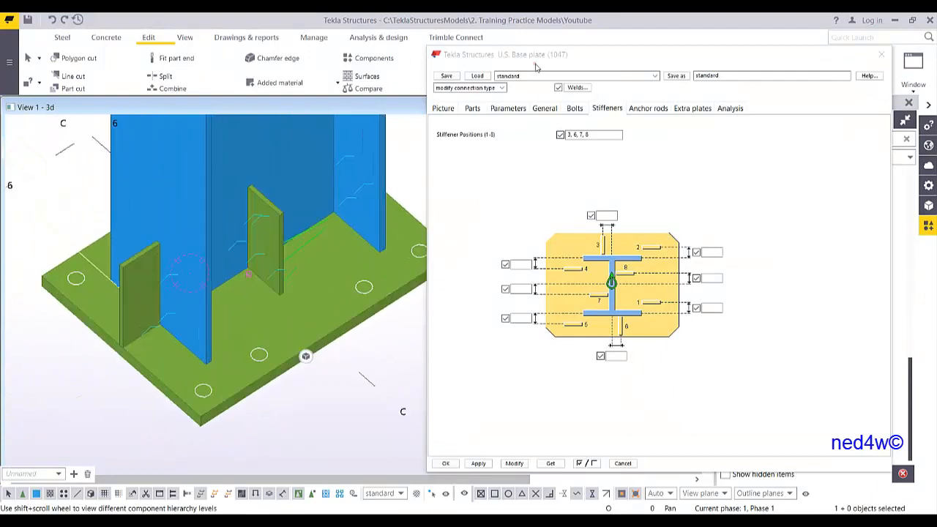
Chamfer stiffeners 3, 6, 7 and 8 by 75 x 225 at the outer upper corner and 10 x 10 at the lower inner corner, and apply.
left_click(443, 109)
left_click(685, 168)
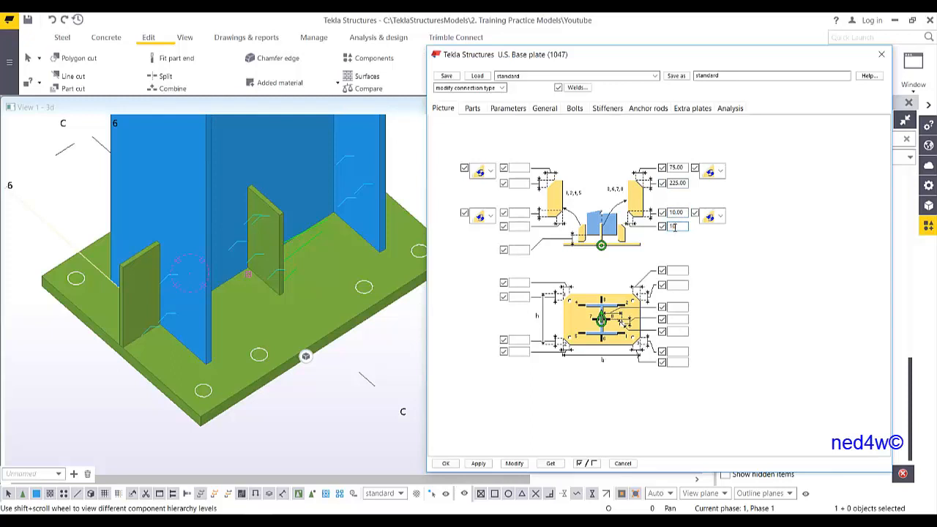
left_click(519, 464)
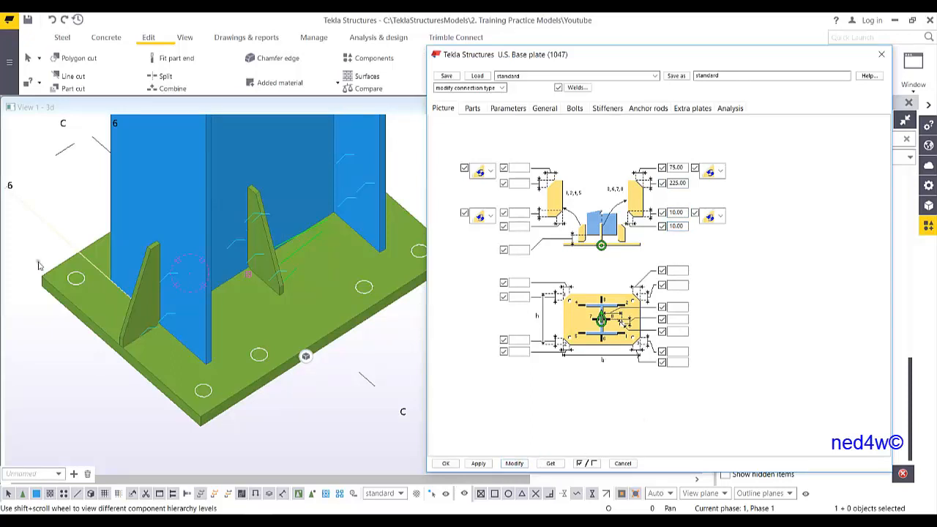
middle_click_drag(163, 315, 222, 301, "ctrl")
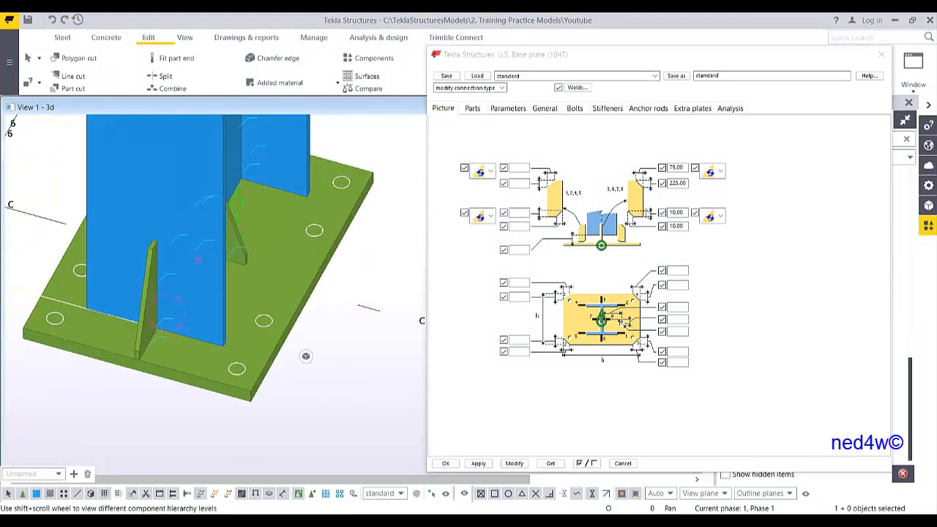
Open the component's weld settings and clear the above-line and below-line weld types of welds 1 and 2.
left_click(649, 110)
left_click(692, 109)
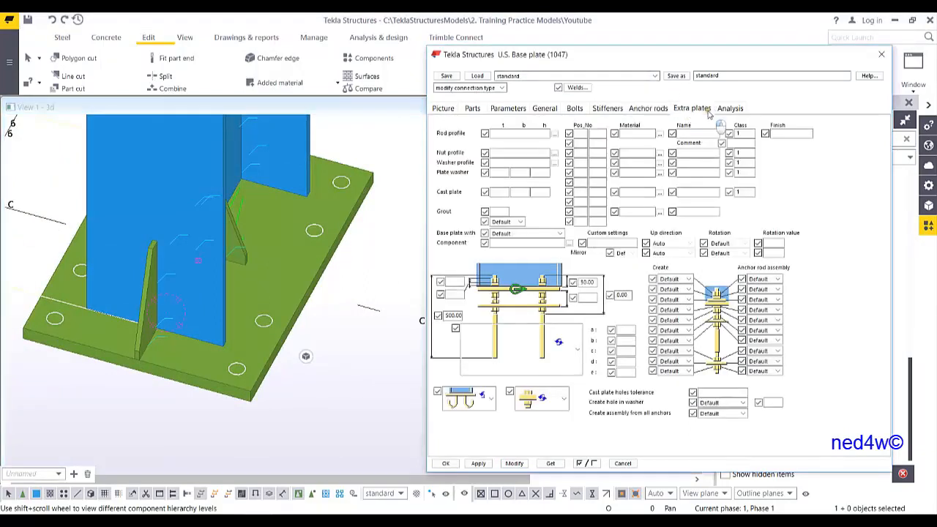
left_click(578, 88)
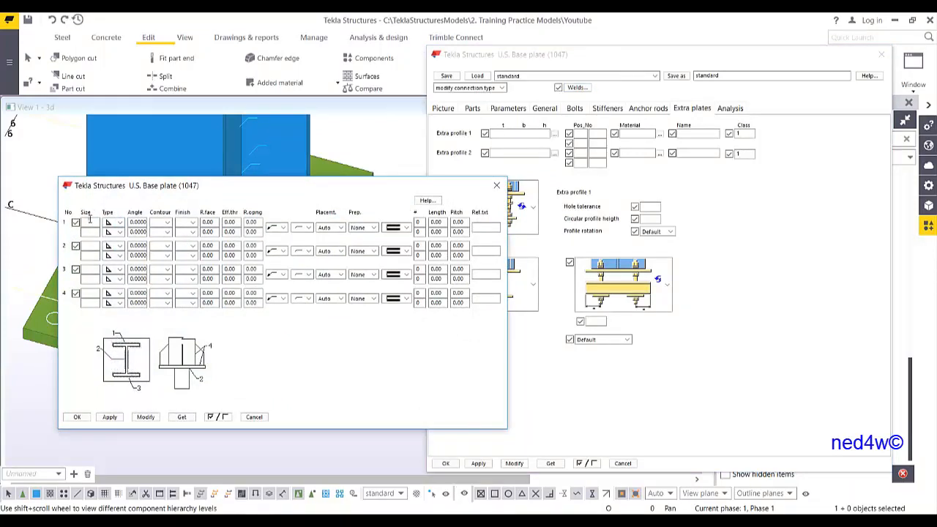
left_click(119, 222)
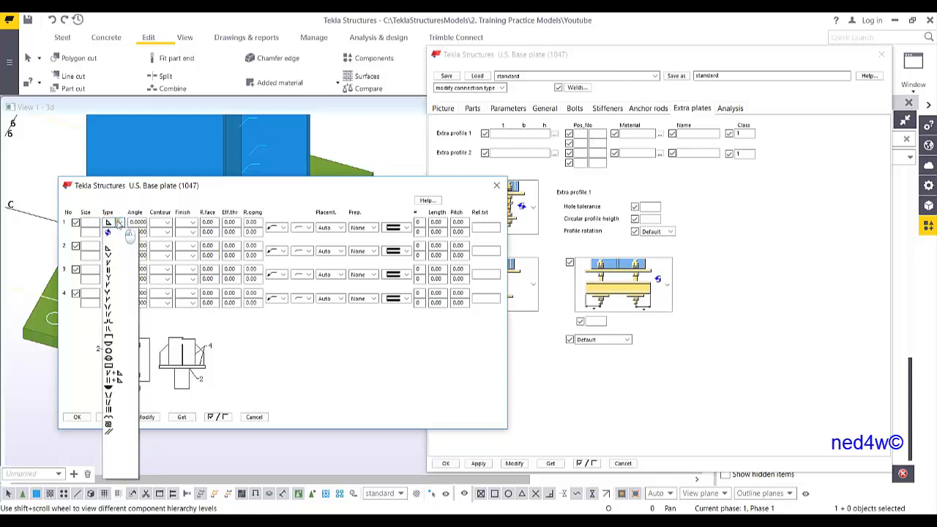
left_click(112, 242)
left_click(119, 232)
left_click(114, 252)
left_click(120, 246)
left_click(113, 257)
left_click(120, 256)
left_click(113, 275)
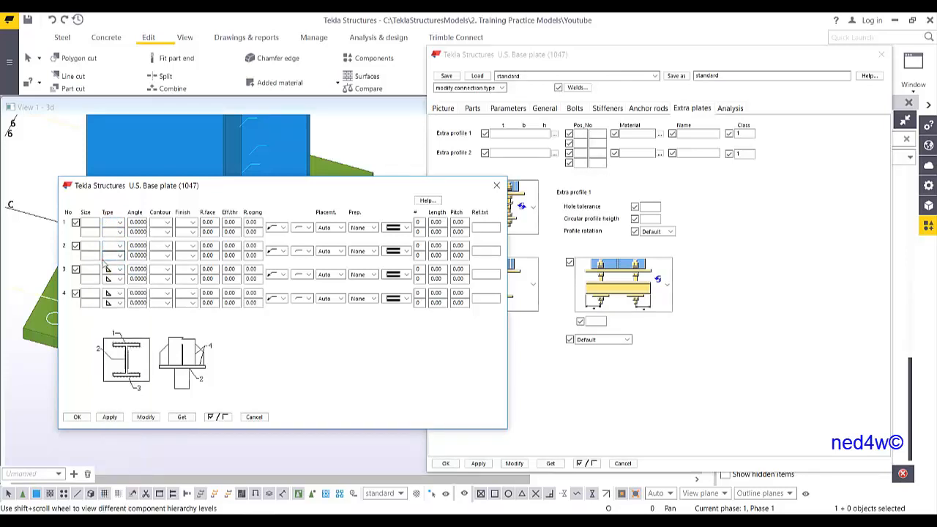
Clear both weld types of weld 3 and restore the fillet type on weld 2's below-line side.
left_click(117, 271)
left_click(113, 287)
left_click(117, 271)
left_click(113, 287)
left_click(120, 279)
left_click(114, 291)
left_click(117, 248)
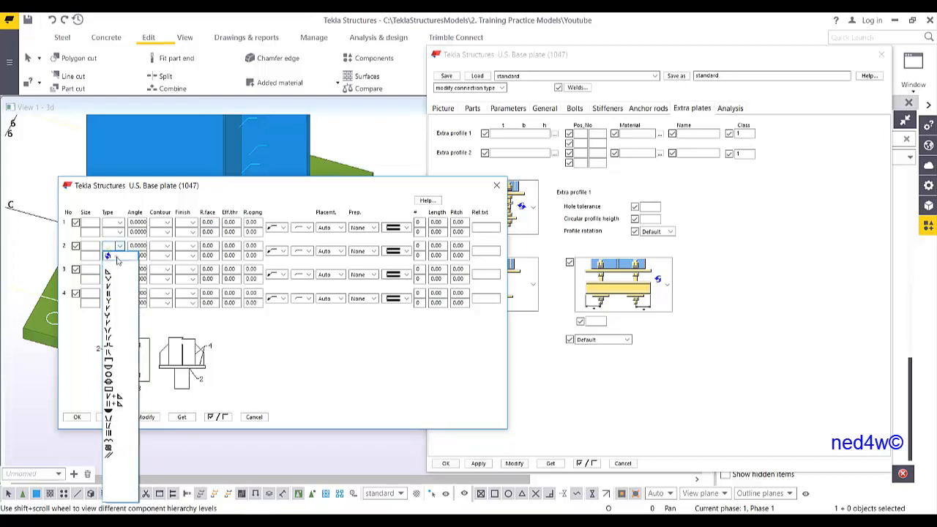
left_click(119, 273)
left_click(119, 247)
left_click(116, 264)
left_click(114, 256)
left_click(111, 281)
left_click(118, 279)
left_click(110, 293)
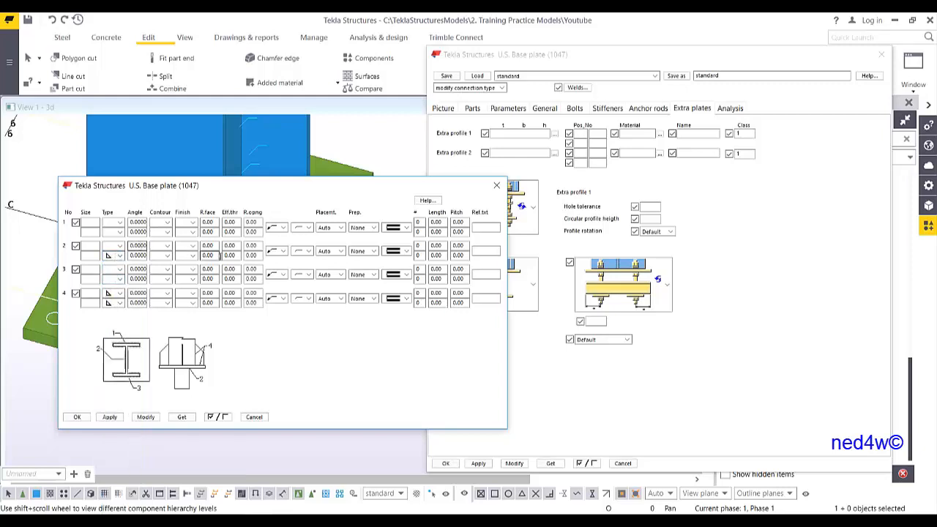
Make weld 2 all-around with below-line size 7, set both sizes of weld 4 to 6, and apply the weld settings.
left_click(277, 251)
left_click(271, 262)
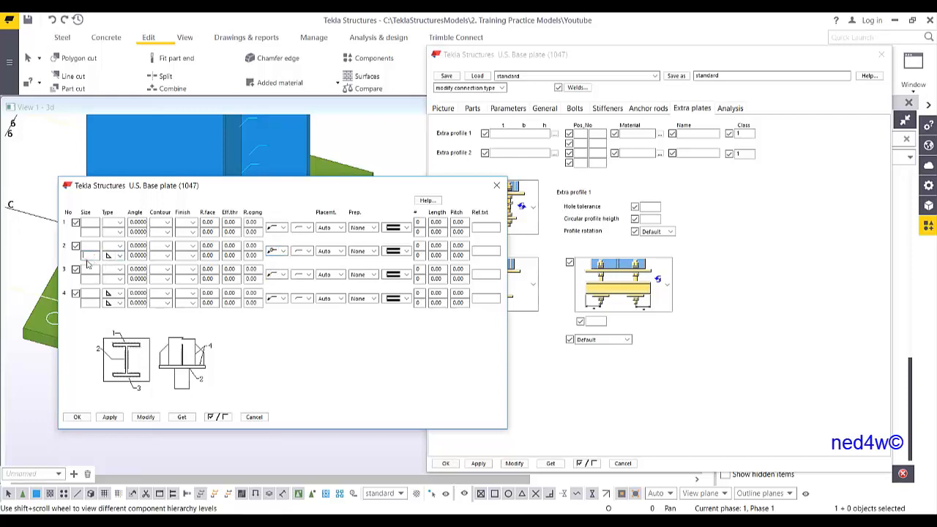
left_click(92, 303)
type("6")
left_click(88, 293)
type("6")
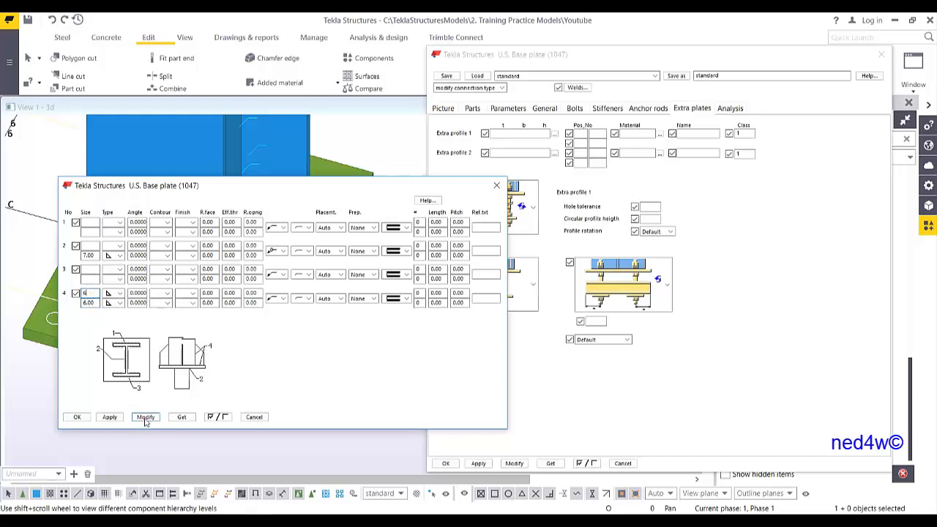
left_click(77, 416)
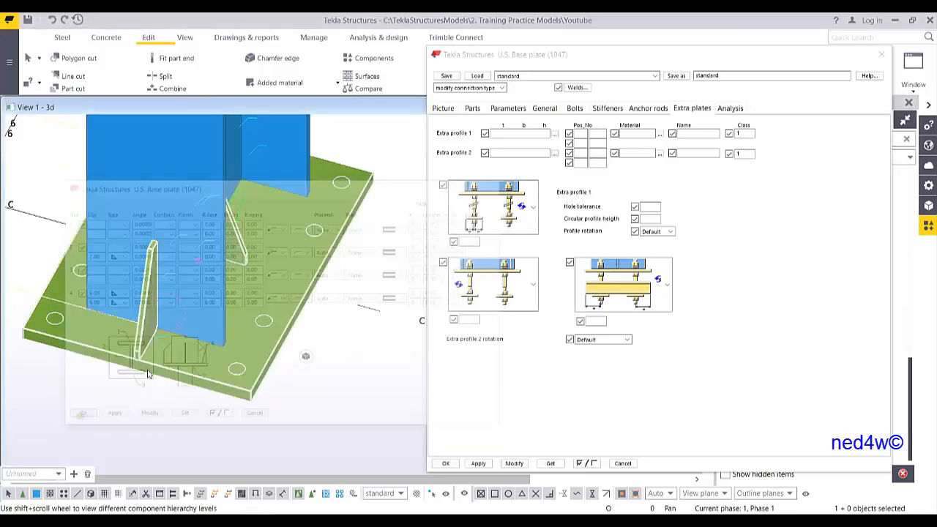
Add a key profile H 200X200X49 from the Perwaja Steel catalog beneath the base plate and modify the connection.
middle_click_drag(244, 334, 308, 301, "ctrl")
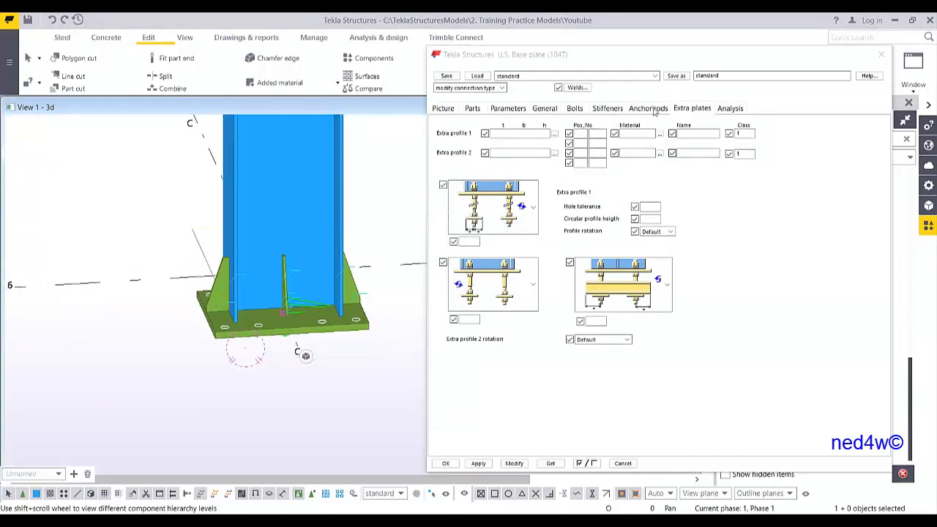
left_click(472, 108)
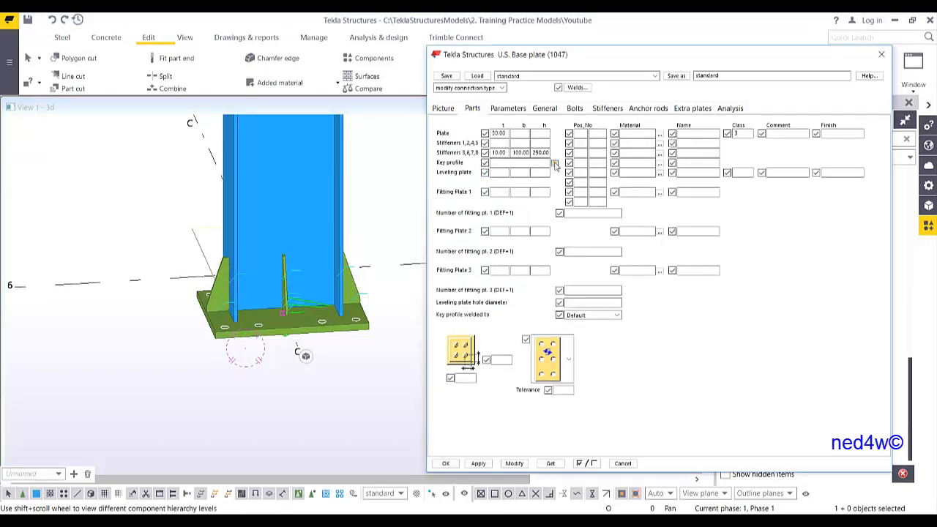
left_click(554, 164)
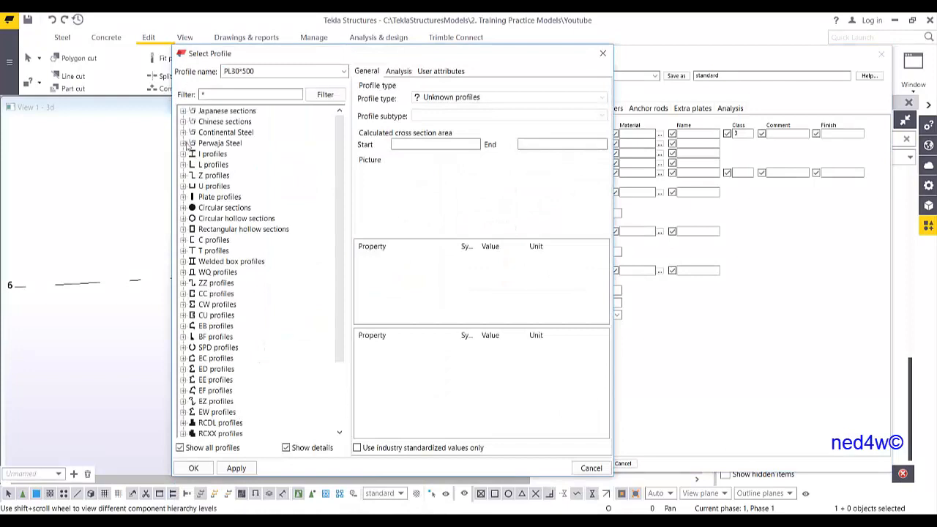
left_click(183, 144)
left_click(192, 165)
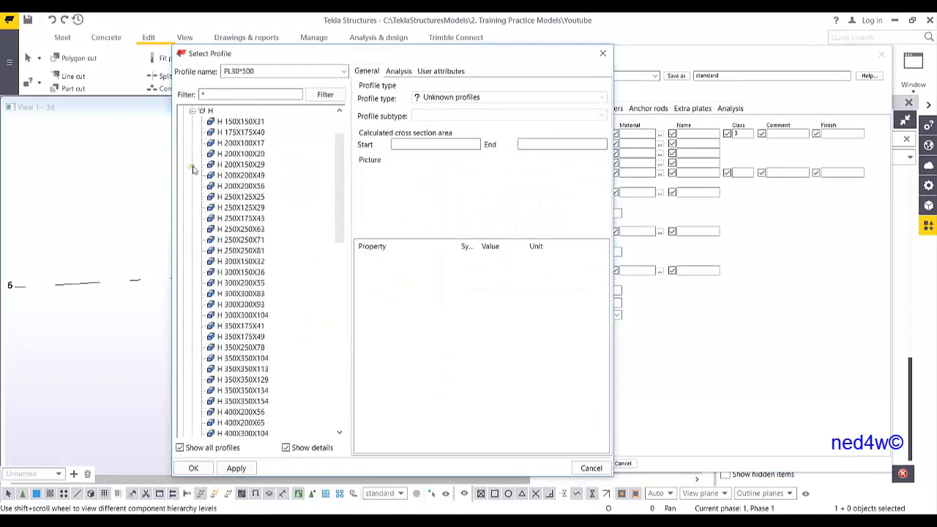
left_click(229, 175)
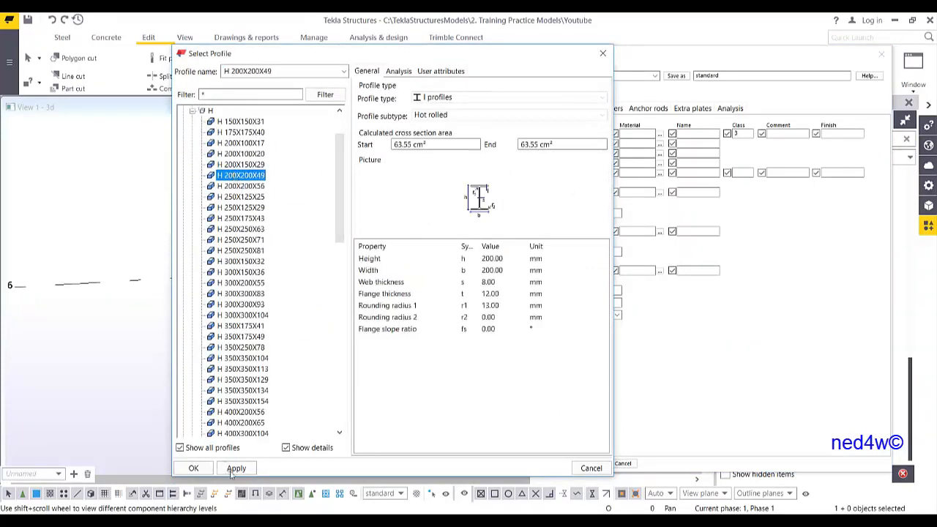
left_click(235, 468)
left_click(193, 469)
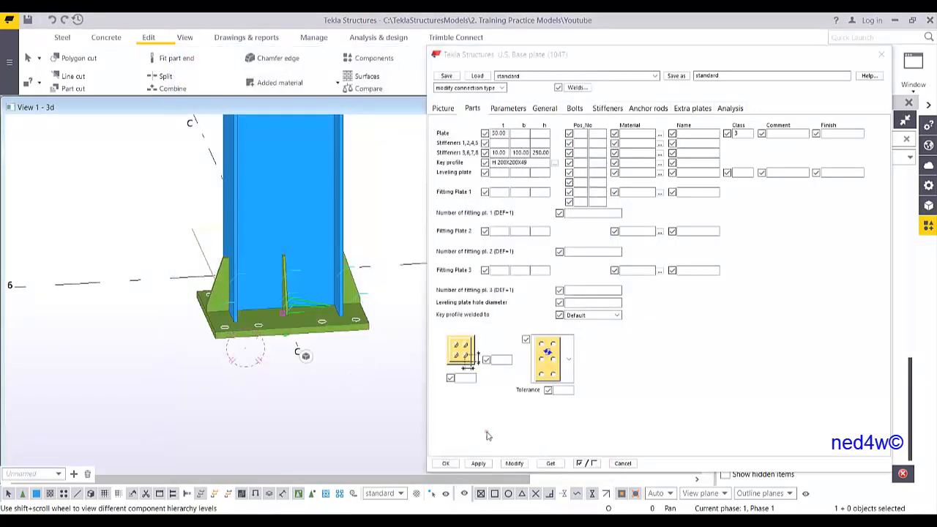
left_click(517, 467)
middle_click_drag(286, 371, 278, 293, "ctrl")
Set the key profile length to 250, modify the connection and accept the component settings.
left_click(443, 108)
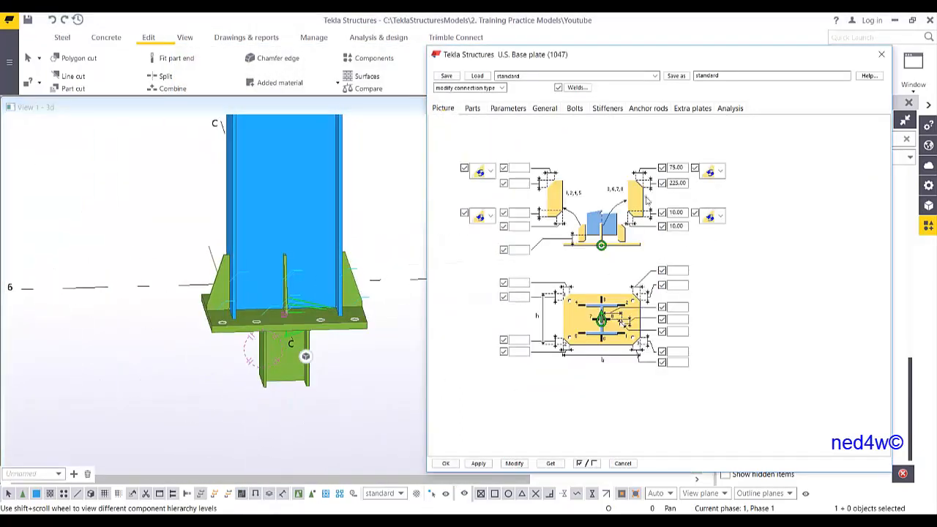
left_click(515, 115)
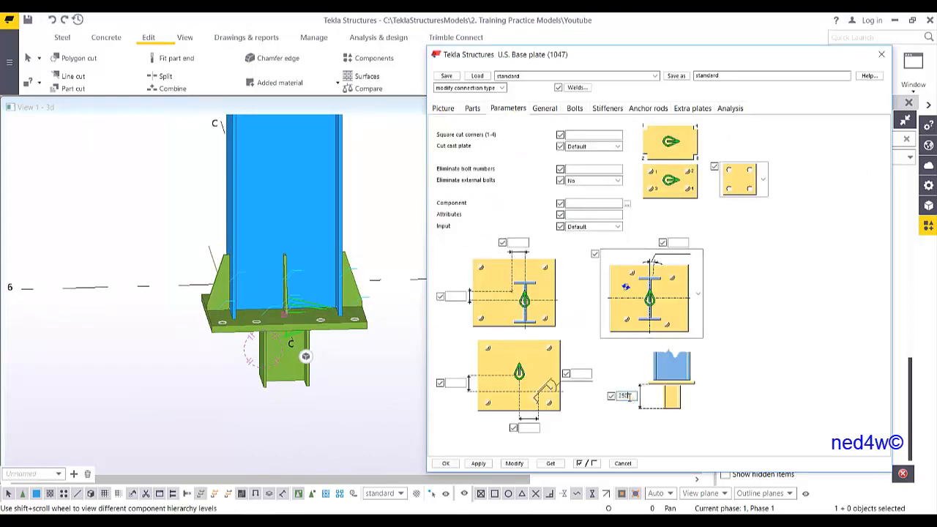
left_click(514, 463)
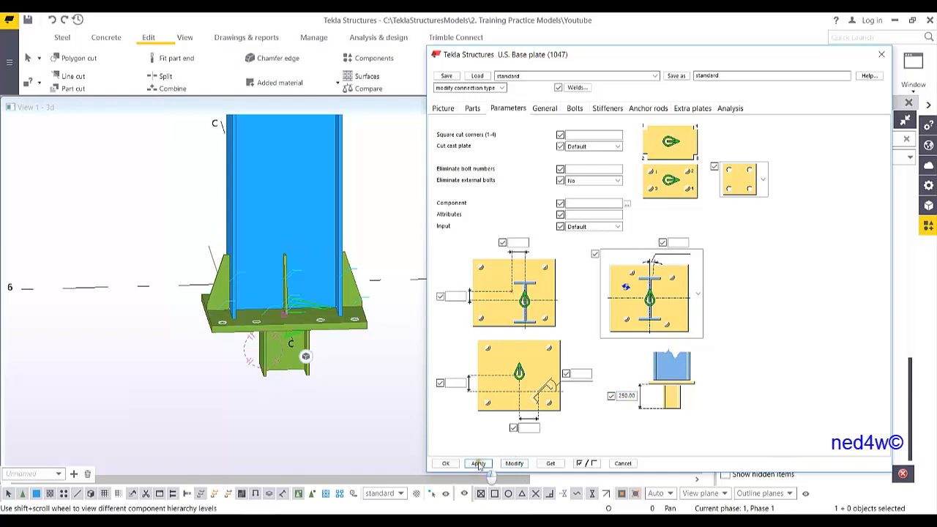
left_click(443, 465)
Examine the stiffened base plate and its key profile at the column foot from different angles.
middle_click_drag(287, 332, 454, 242, "ctrl")
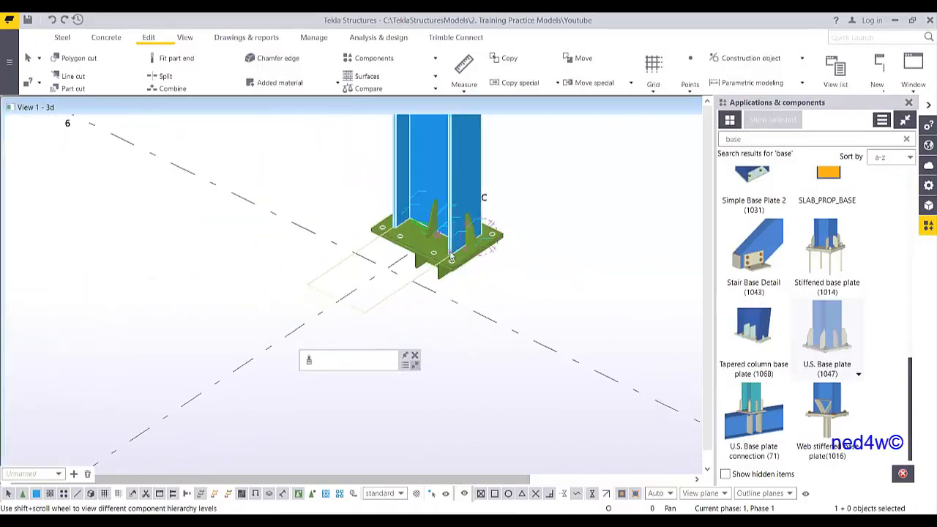
scroll(455, 241, "up", 5)
scroll(469, 306, "down", 2)
middle_click_drag(469, 296, 449, 352)
left_click(413, 358)
scroll(489, 321, "up", 2)
scroll(449, 351, "down", 5)
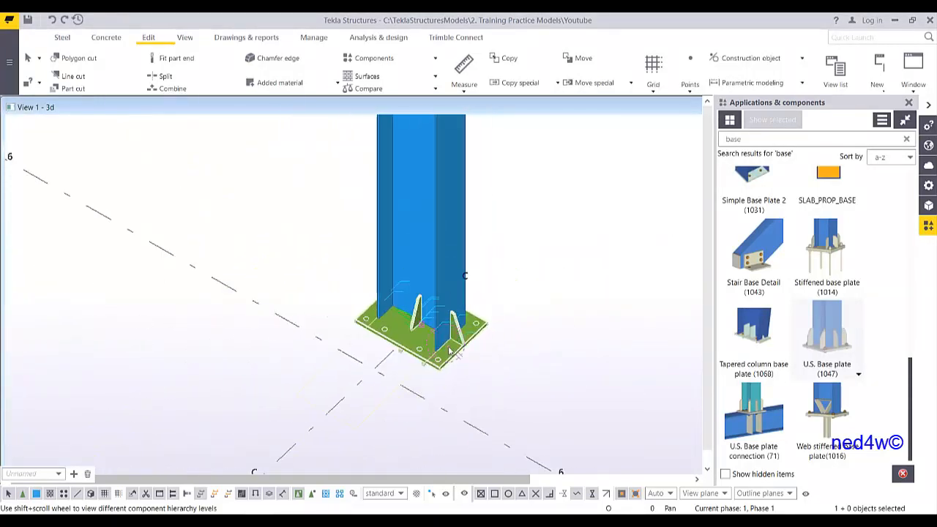
Copy the stiffened base plate connection from column C-6 to the other columns on grids 4 to 6.
scroll(450, 351, "down", 5)
middle_click_drag(450, 352, 396, 285, "ctrl")
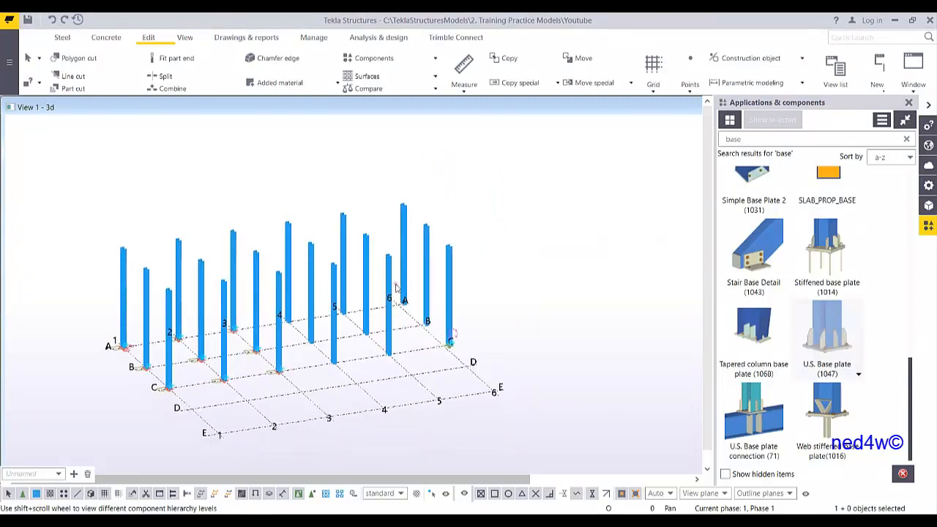
scroll(444, 251, "up", 2)
left_click_drag(437, 184, 211, 271)
scroll(272, 417, "up", 5)
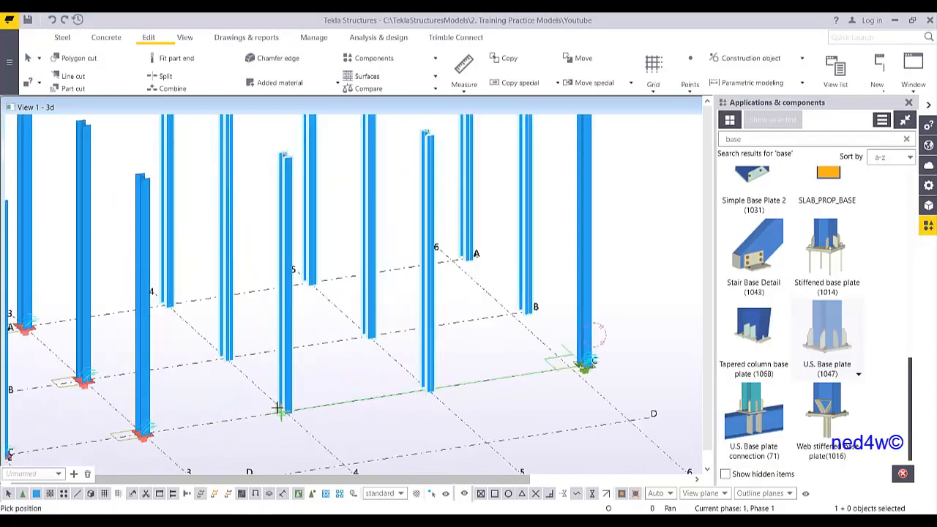
left_click(309, 401)
right_click(422, 252)
left_click(441, 258)
Examine the copied base plates on grids 4 to 6 alongside those on grid 3.
scroll(455, 303, "down", 3)
scroll(455, 308, "down", 4)
mouse_move(455, 308)
middle_mouse_down("ctrl")
mouse_move(598, 285)
mouse_move(588, 300)
mouse_move(434, 335)
mouse_move(514, 253)
mouse_move(452, 306)
middle_mouse_up("ctrl")
scroll(425, 336, "up", 3)
scroll(424, 336, "up", 4)
scroll(452, 306, "down", 4)
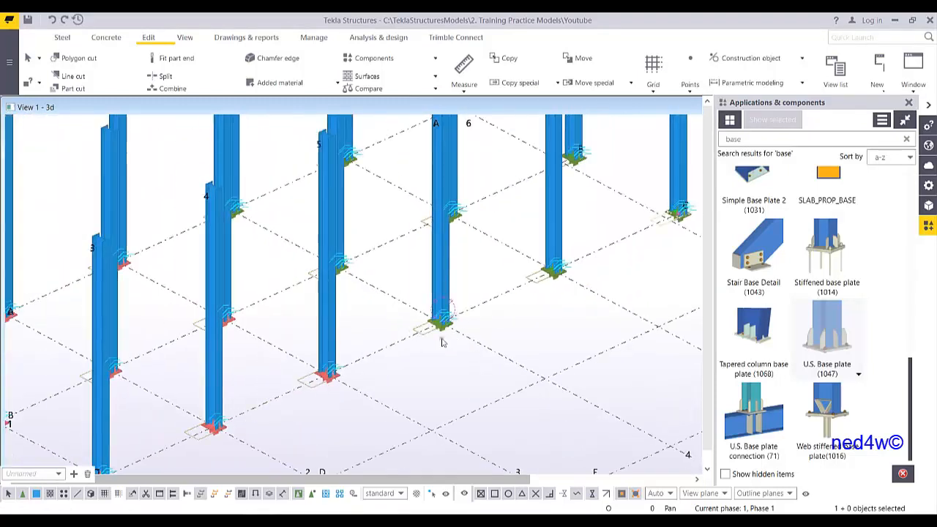
scroll(407, 364, "up", 4)
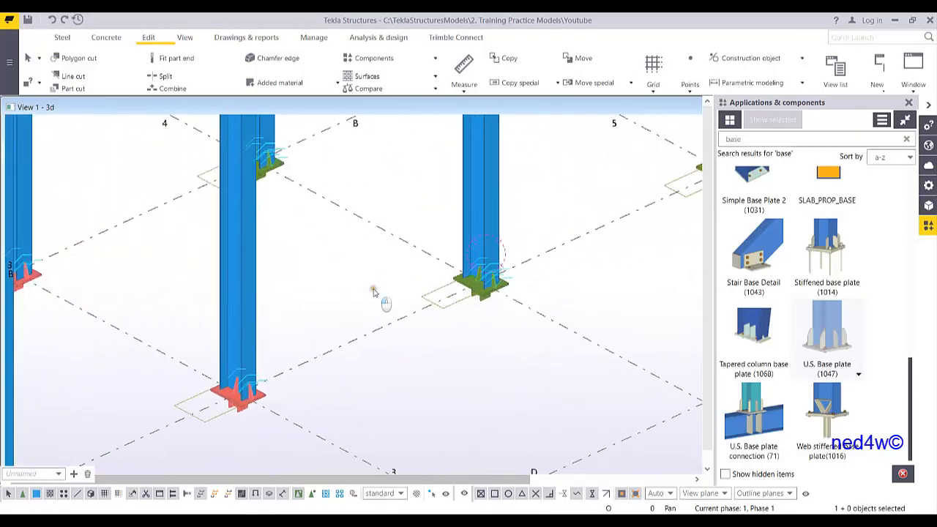
right_click(357, 273)
left_click(399, 332)
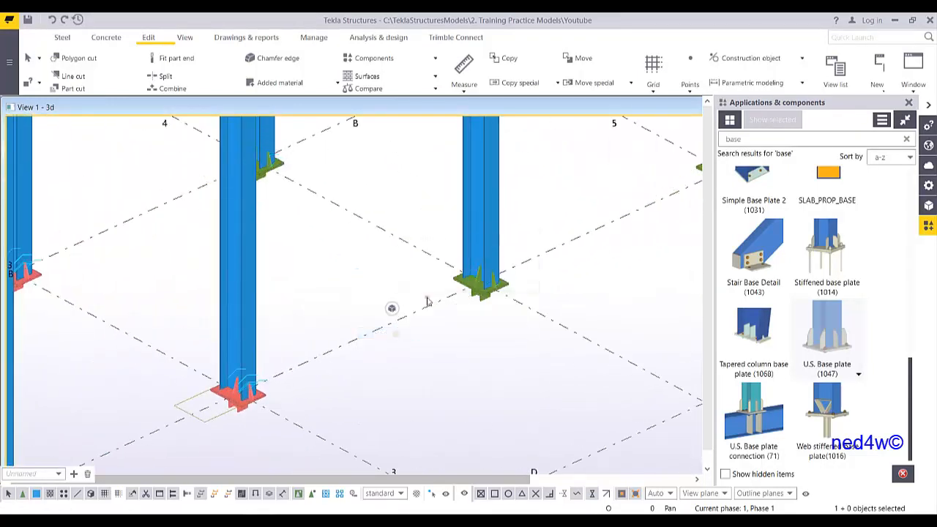
Select column C-3 and choose profile H 400X200X56 for it from the Perwaja Steel catalog.
left_click(237, 303)
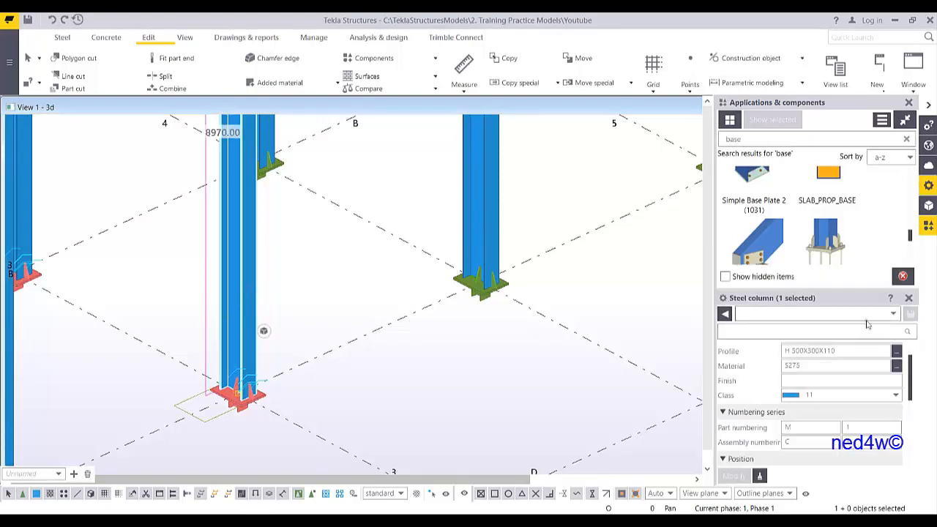
left_click(896, 352)
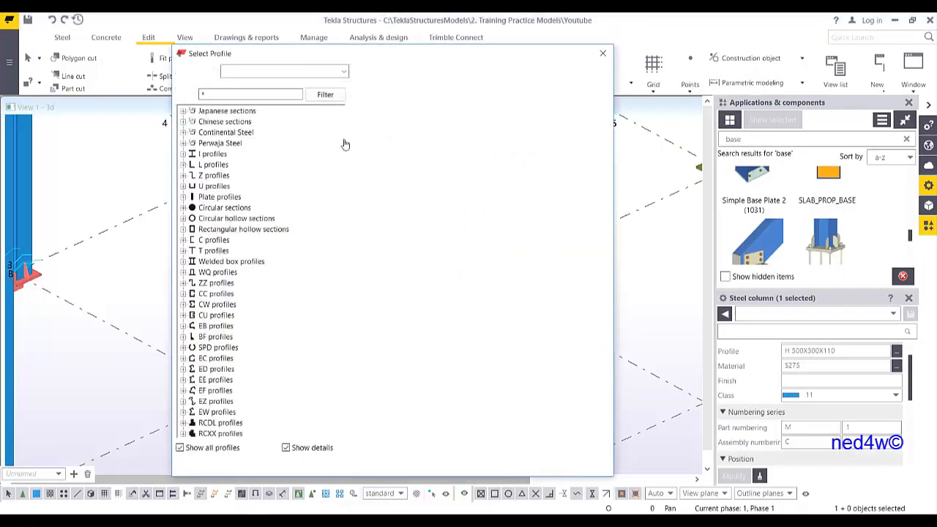
left_click(183, 154)
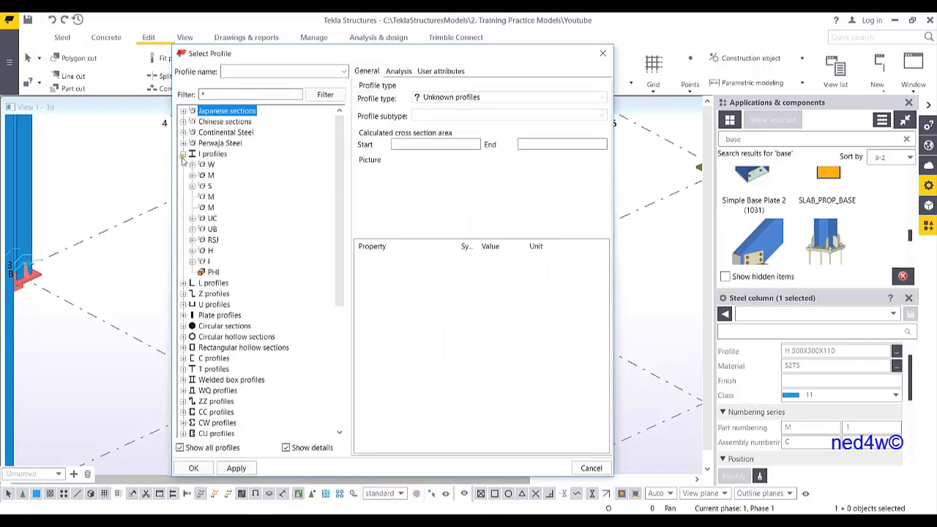
left_click(184, 144)
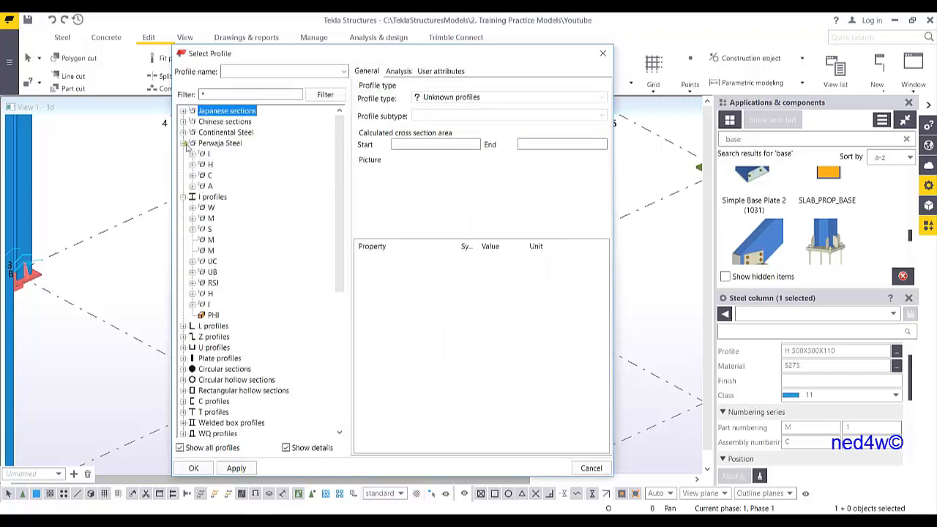
left_click(192, 165)
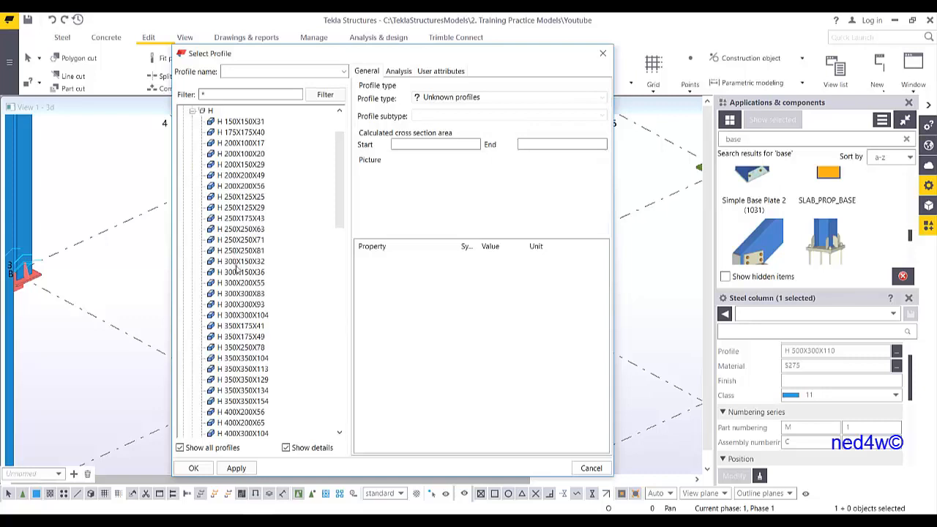
left_click(233, 412)
left_click(232, 469)
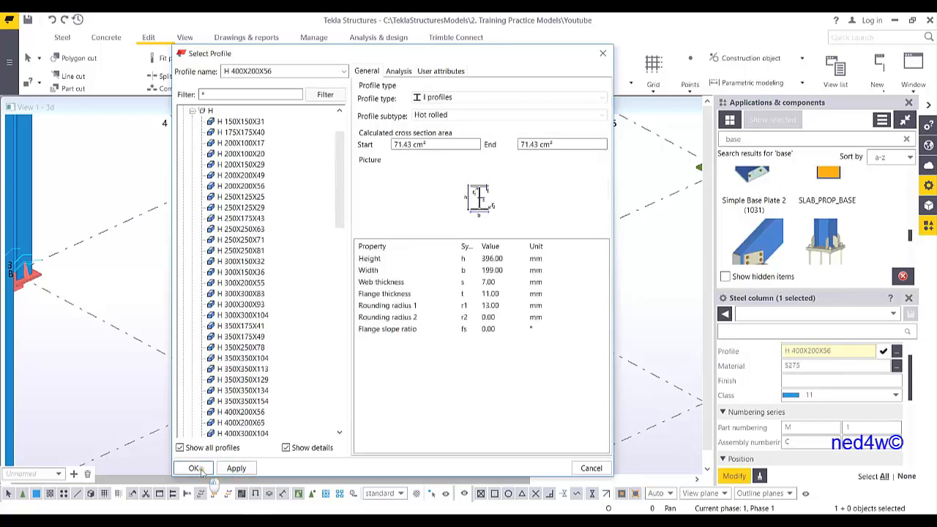
left_click(195, 468)
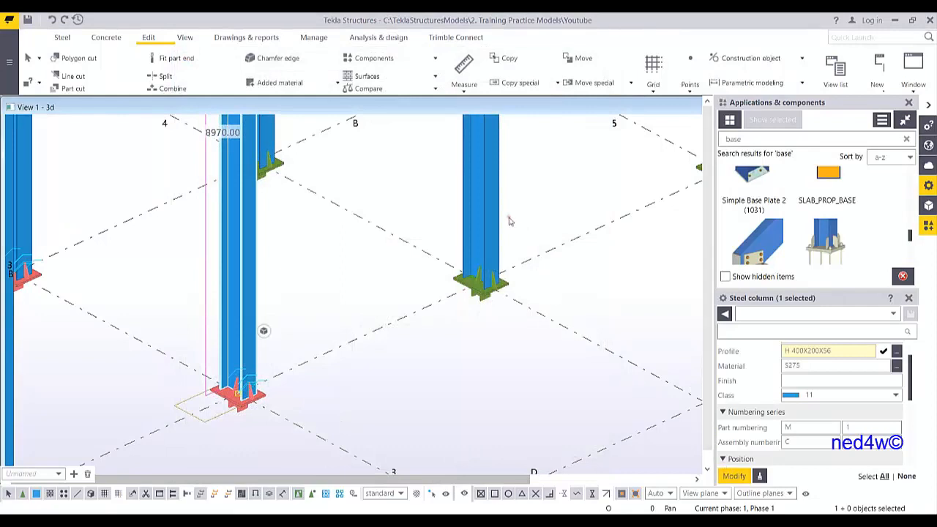
Add column C-4 to the selection and change both columns to the Perwaja Steel profile H 400X200X56.
left_click(497, 212, "ctrl")
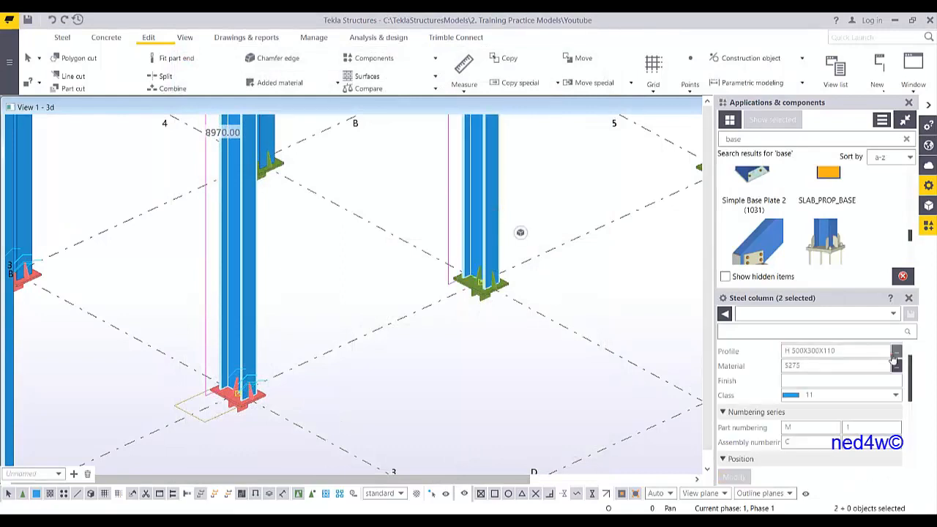
left_click(894, 354)
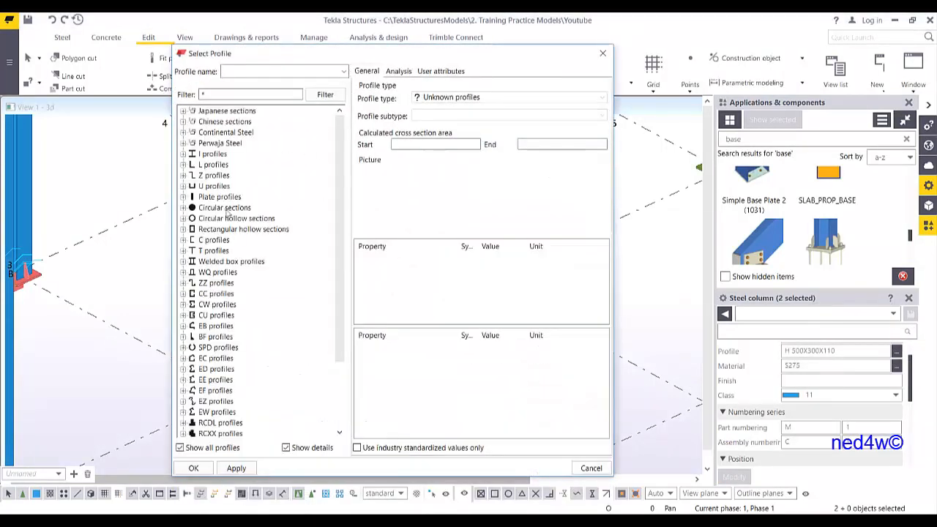
left_click(183, 144)
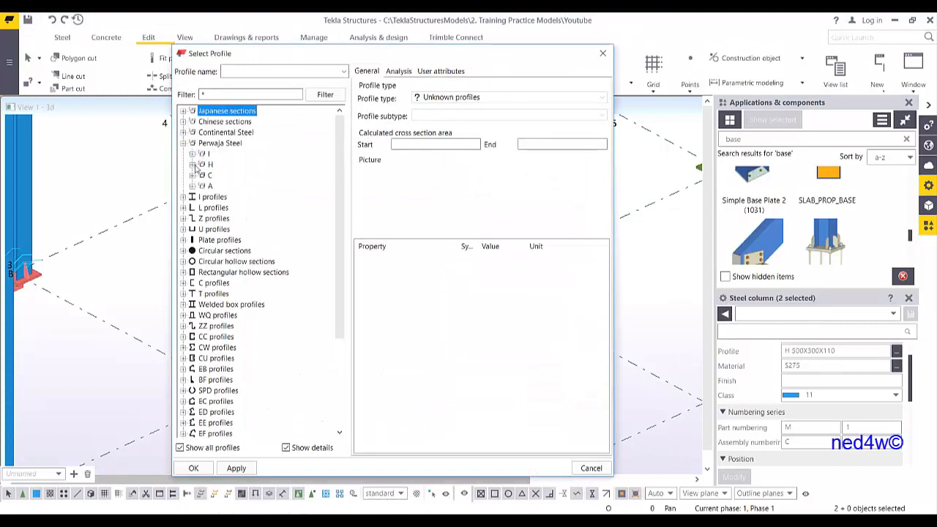
left_click(193, 164)
left_click(242, 412)
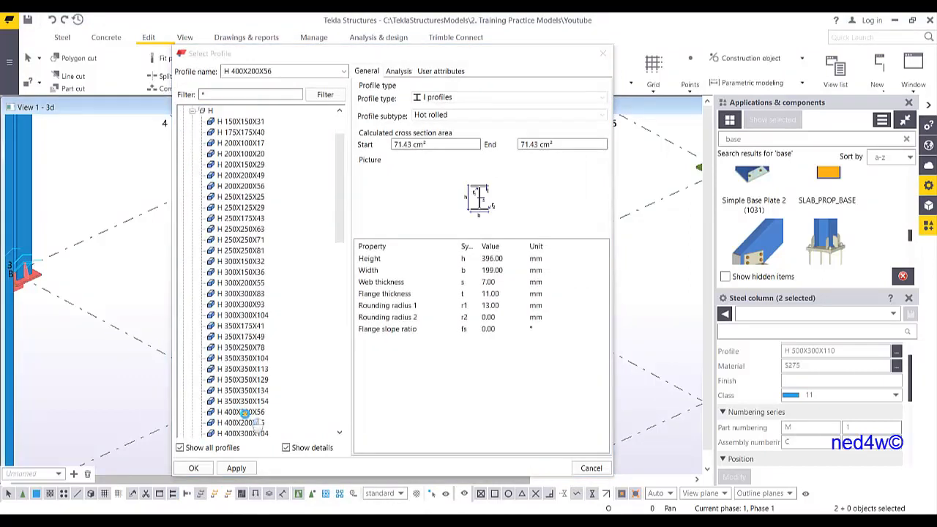
left_click(194, 468)
left_click(738, 476)
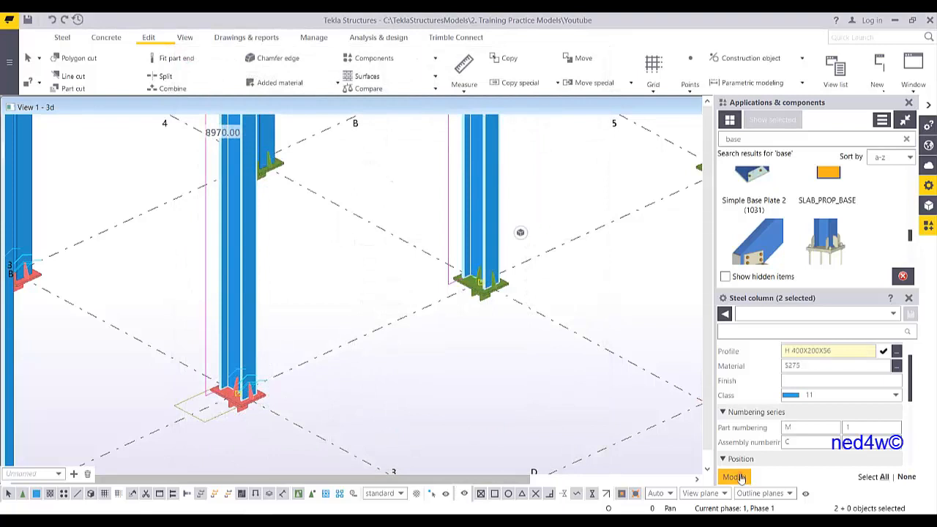
right_click(534, 221)
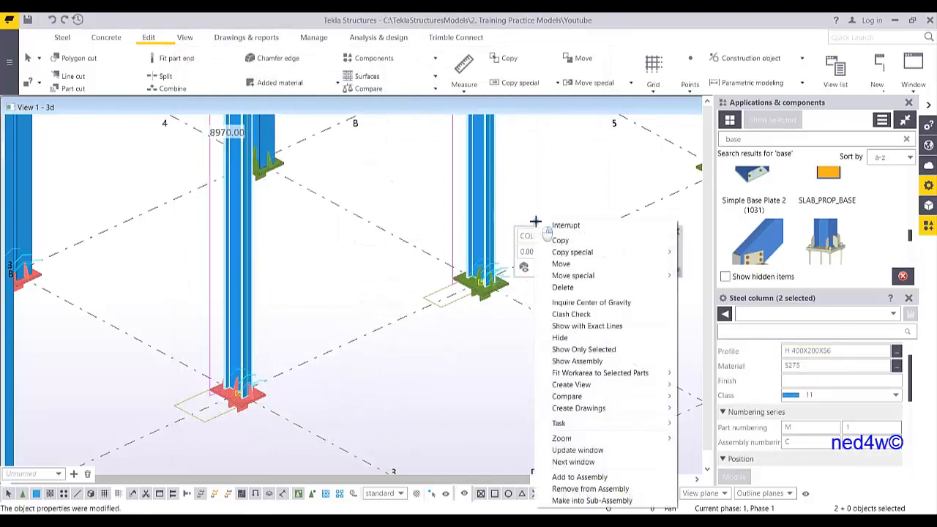
left_click(546, 225)
Examine how the base plate and stiffeners at column C-4 fit the changed column profile.
scroll(477, 275, "up", 5)
scroll(483, 309, "up", 8)
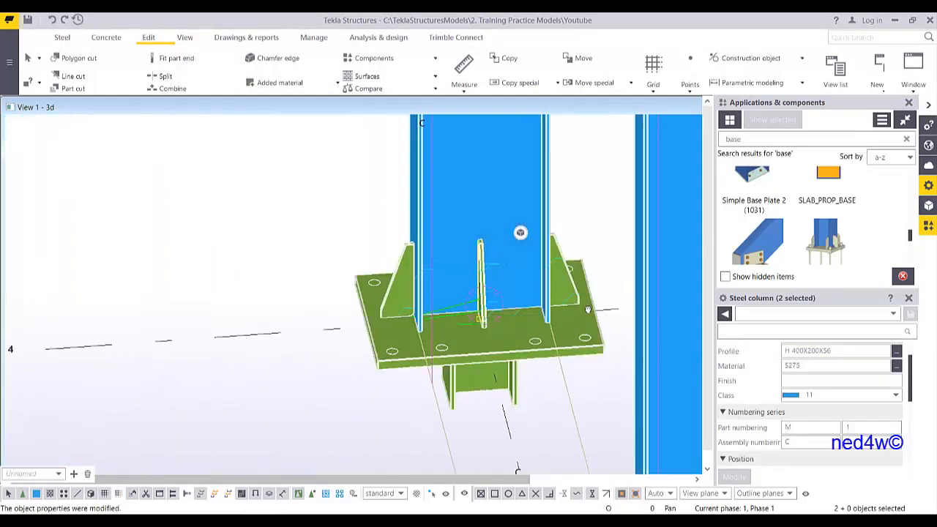
scroll(508, 295, "down", 3)
middle_click_drag(509, 298, 473, 305, "ctrl")
scroll(514, 291, "up", 2)
scroll(507, 296, "down", 1)
scroll(506, 297, "down", 3)
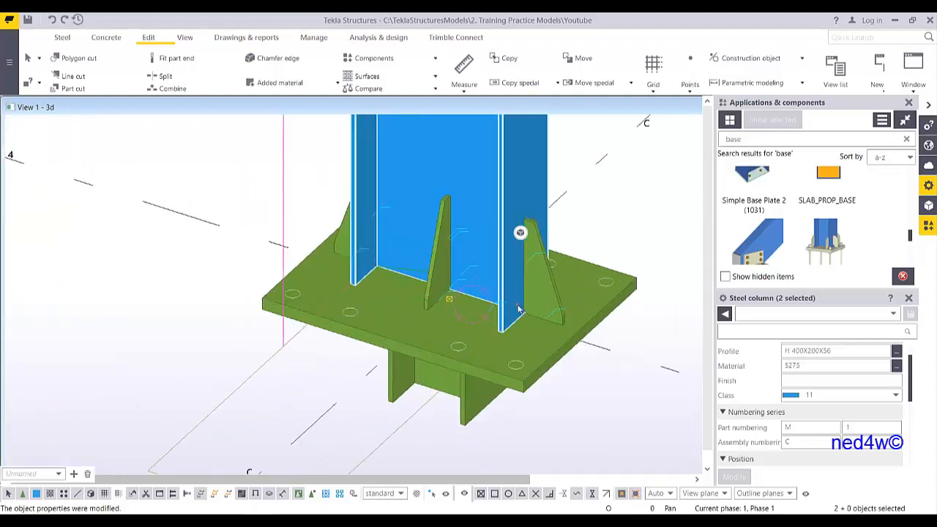
scroll(513, 315, "down", 4)
scroll(514, 315, "down", 3)
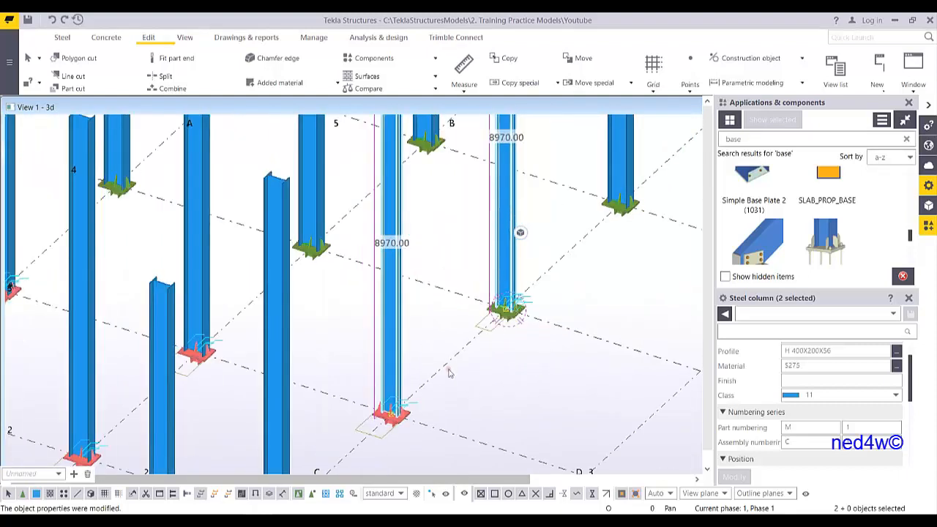
Check the stiffeners and base plate at column C-3 against the changed column profile.
scroll(386, 392, "up", 8)
middle_click_drag(386, 391, 433, 362, "ctrl")
scroll(426, 271, "up", 4)
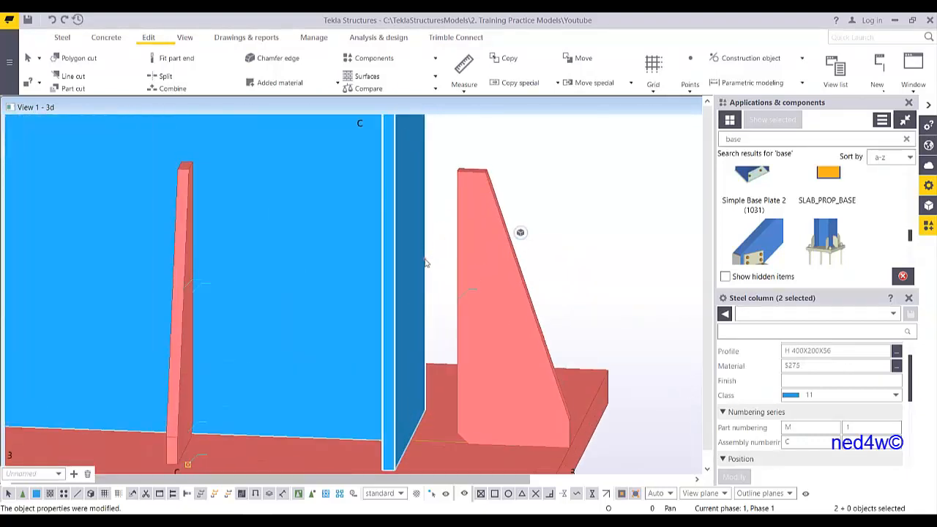
scroll(427, 259, "down", 5)
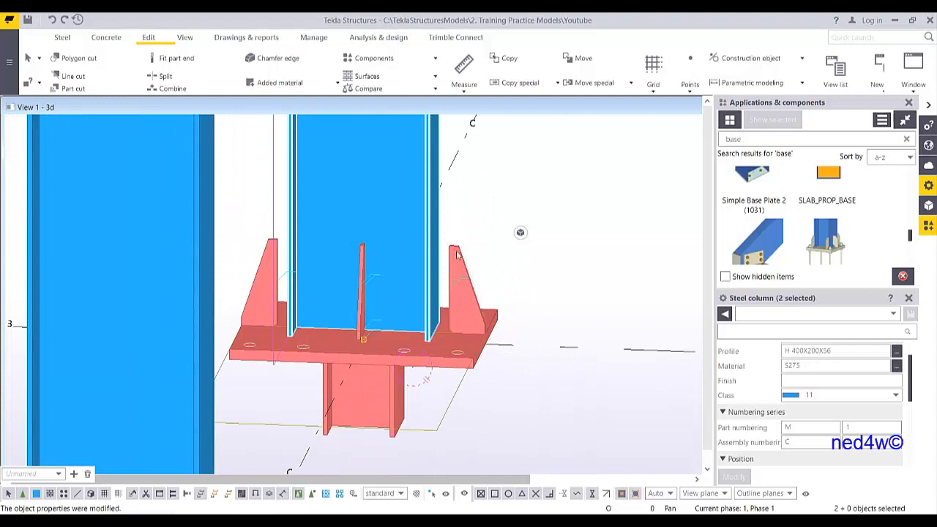
scroll(467, 316, "down", 5)
middle_click_drag(467, 316, 387, 337, "ctrl")
scroll(388, 336, "up", 6)
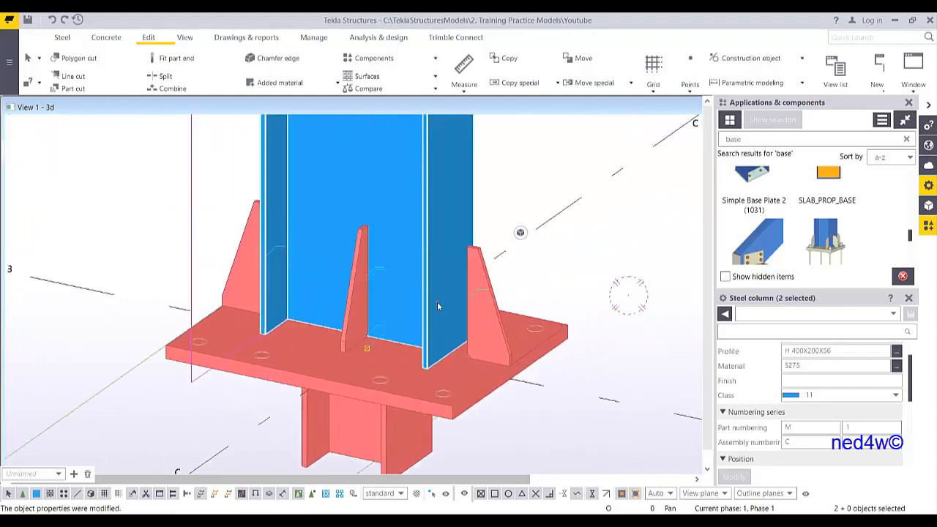
scroll(431, 323, "down", 5)
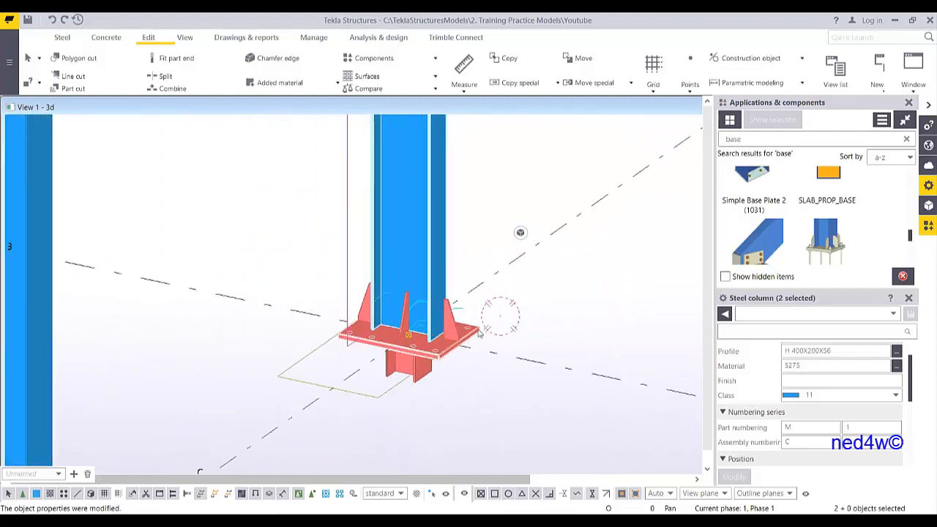
scroll(498, 368, "down", 2)
scroll(513, 350, "down", 6)
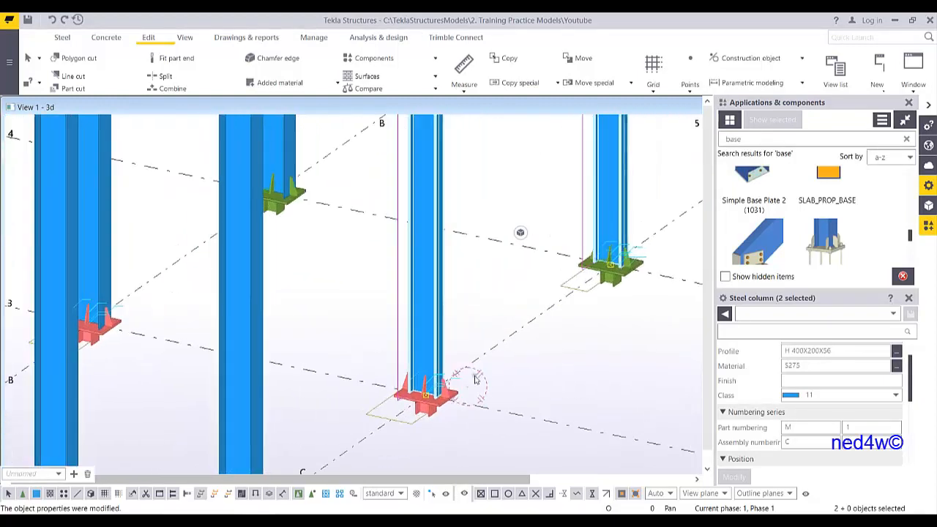